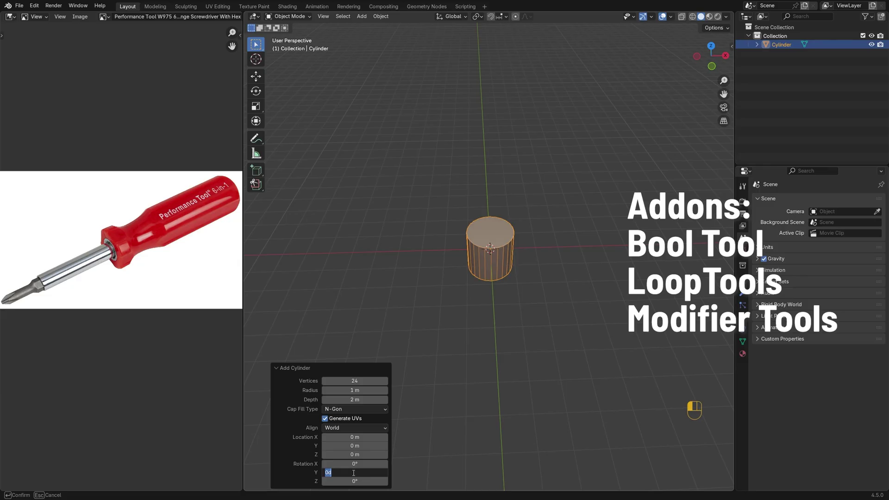
# Step: Rotate the new cylinder 90° about Y and scale it uniformly to about 0.588
pyautogui.write('90')
pyautogui.press('Return')
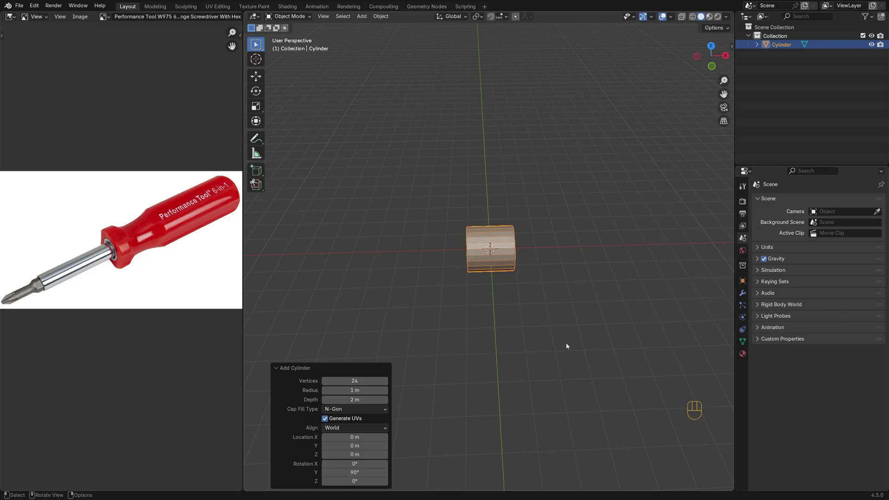
pyautogui.press('KP_1')
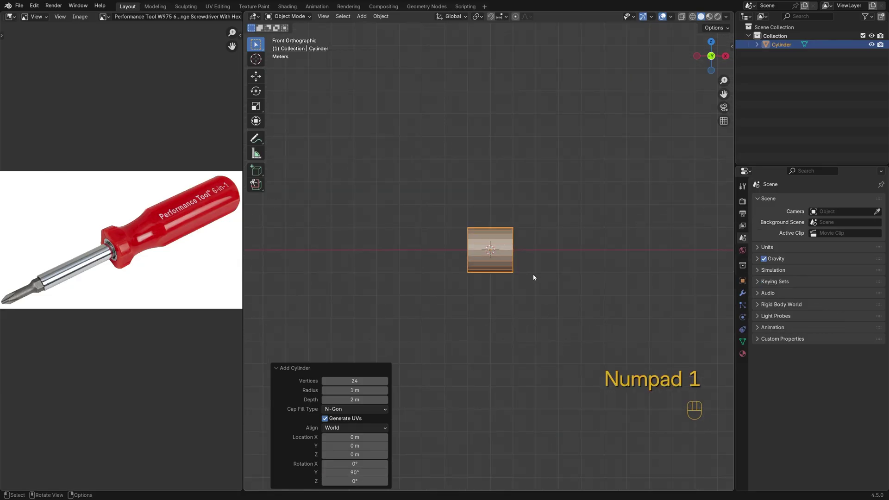
pyautogui.press('s')
pyautogui.click(511, 268)
# Step: Stretch the cylinder along X by a factor of about 2.757 and apply its scale
pyautogui.press('s')
pyautogui.press('x')
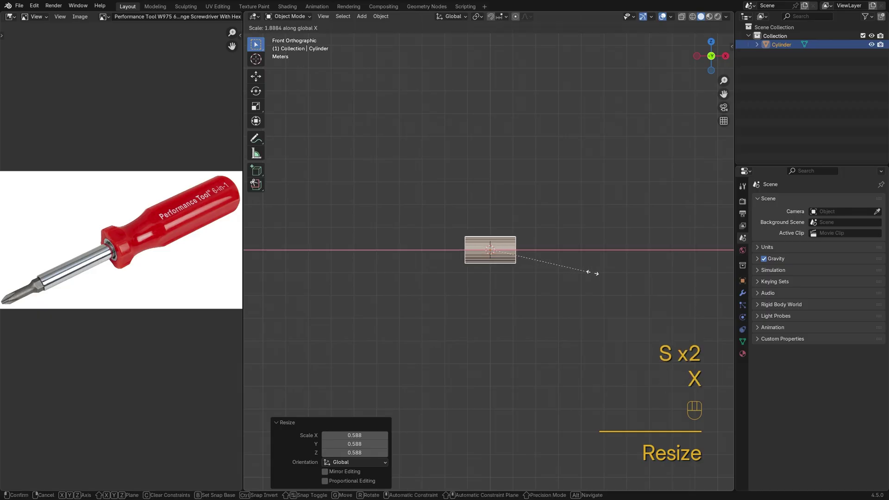
pyautogui.click(638, 270)
pyautogui.scroll(3, 534, 243)
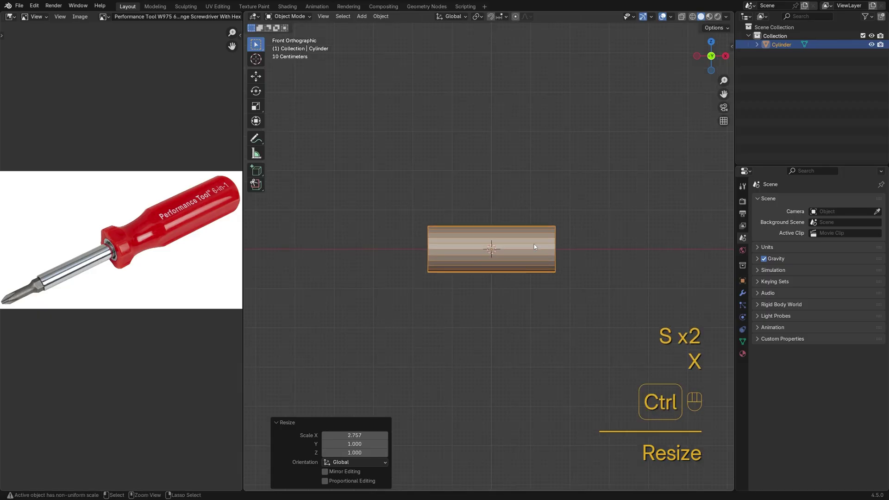
pyautogui.hotkey('ctrl', 'a')
pyautogui.click(499, 244)
# Step: In Edit Mode, select both end caps of the cylinder and poke the faces into triangle fans
pyautogui.moveTo(499, 245); pyautogui.dragTo(457, 255, button='middle')
pyautogui.press('Tab')
pyautogui.press('3')
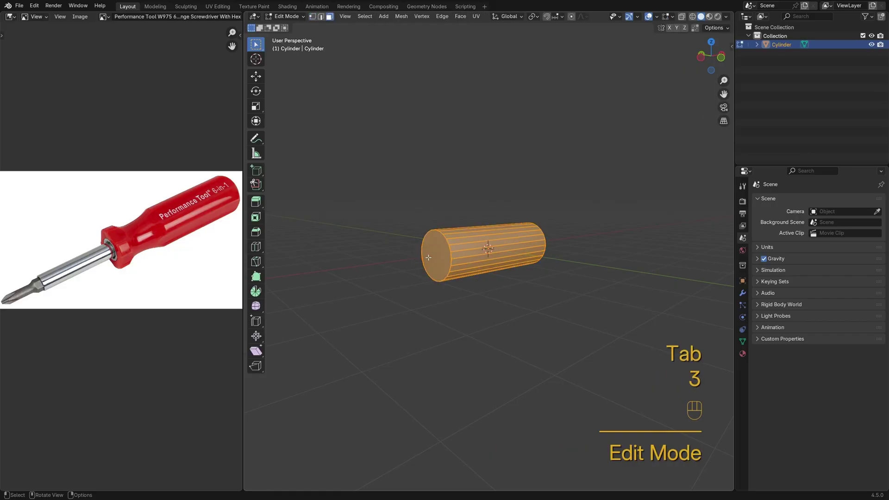
pyautogui.click(438, 254)
pyautogui.moveTo(437, 254); pyautogui.dragTo(539, 261, button='middle')
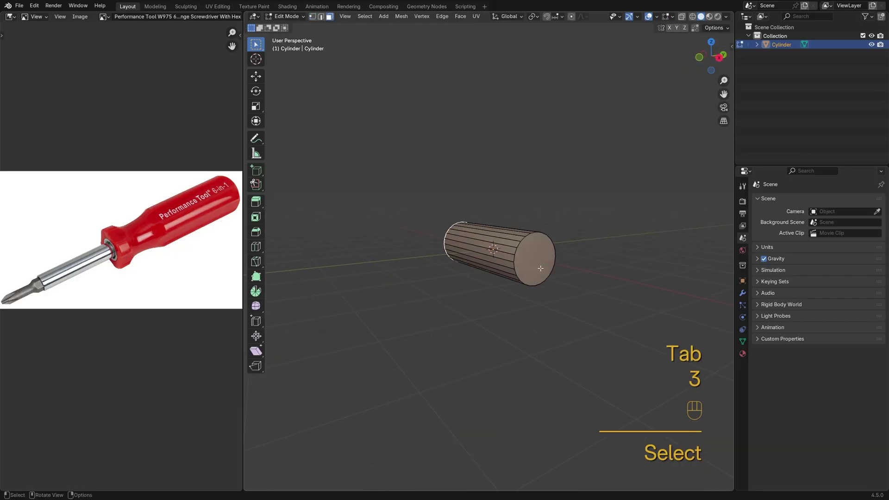
pyautogui.keyDown('shift'); pyautogui.click(539, 260); pyautogui.keyUp('shift')
pyautogui.rightClick(640, 243)
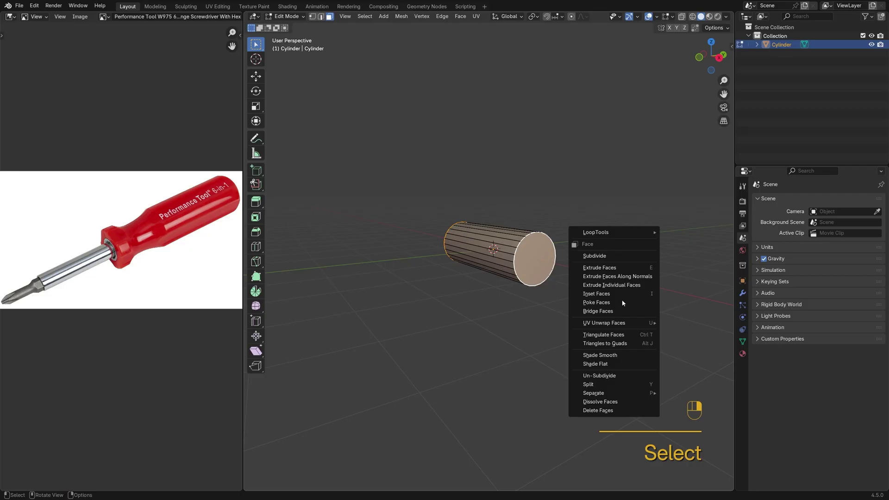
pyautogui.click(610, 303)
pyautogui.scroll(1, 551, 267)
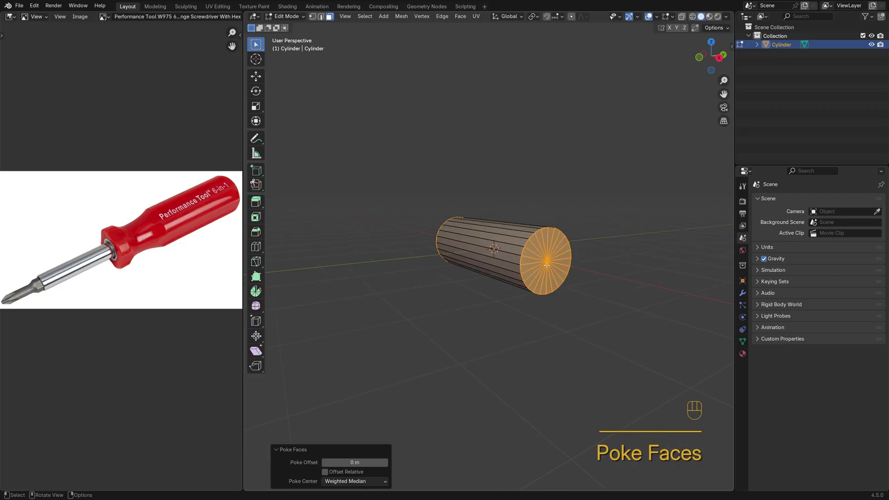
# Step: Bevel the rim edge loop at the cylinder's +X end with 2 segments and a width of about 0.11 m
pyautogui.press('2')
pyautogui.click(526, 194)
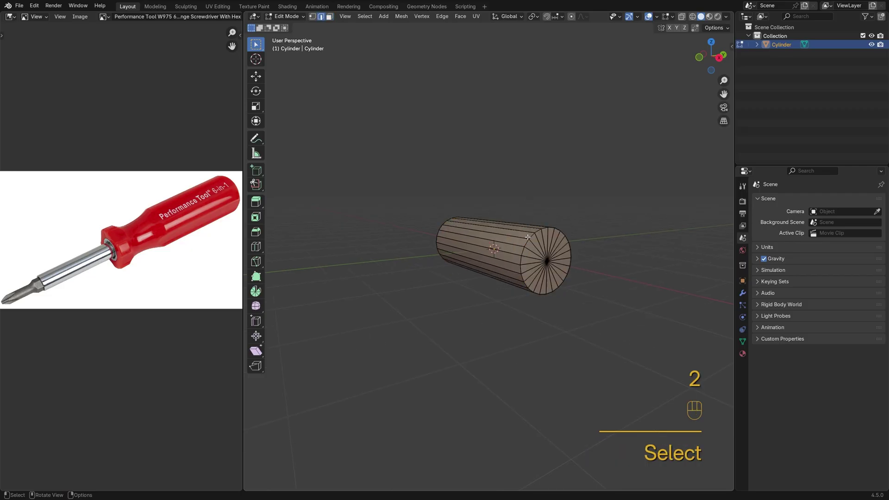
pyautogui.keyDown('alt'); pyautogui.keyDown('shift'); pyautogui.click(595, 264); pyautogui.keyUp('shift'); pyautogui.keyUp('alt')
pyautogui.hotkey('ctrl', 'b')
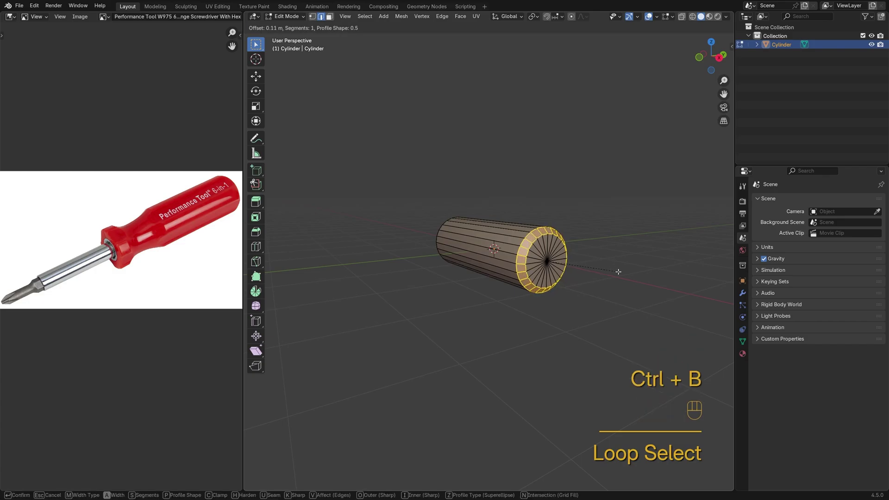
pyautogui.click(618, 272)
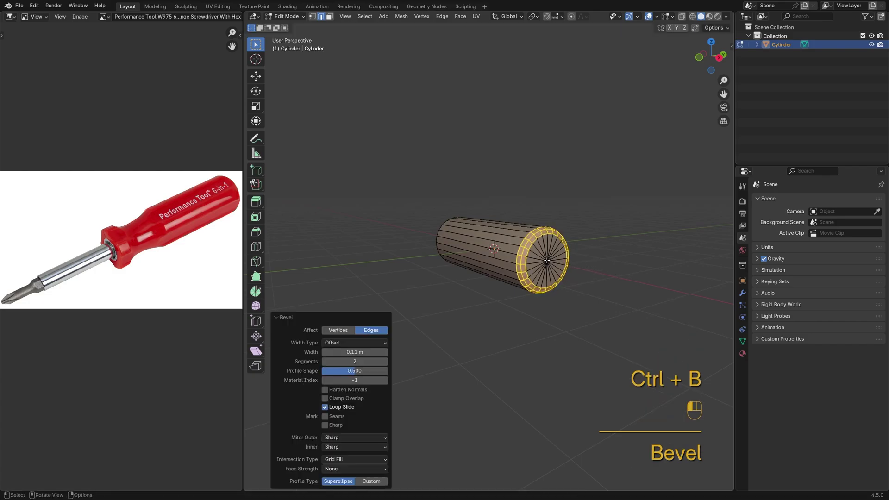
# Step: Subdivide the radial edges of the beveled end cap
pyautogui.click(547, 261)
pyautogui.hotkey('ctrl', 'e')
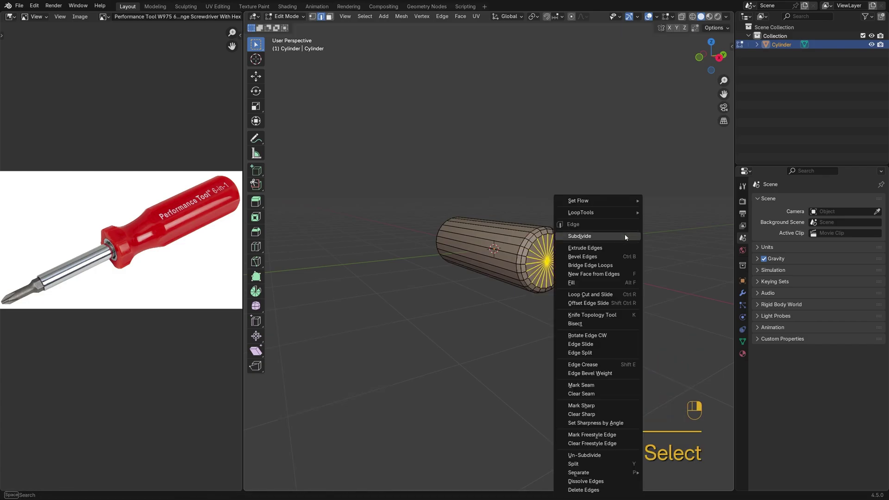
pyautogui.click(581, 237)
# Step: Shrink the selection to the end cap's inner vertices and move them outward along X by about 0.046 m
pyautogui.press('1')
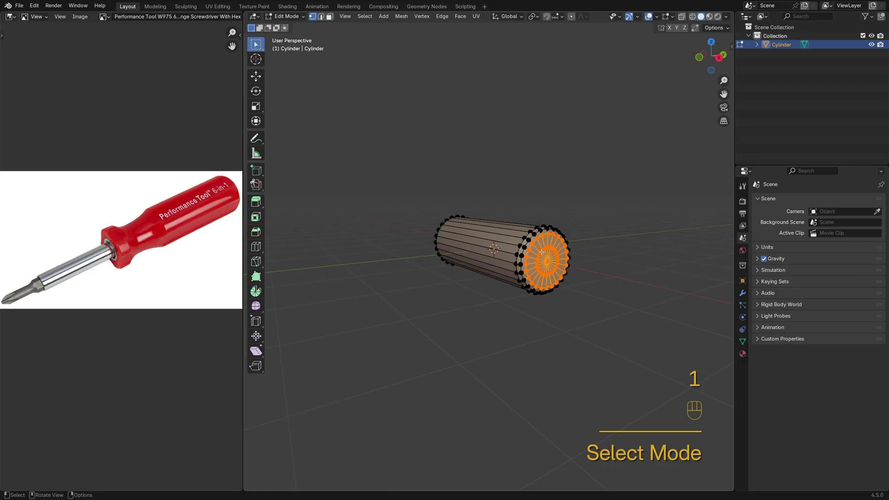
pyautogui.press('ctrl+KP_Subtract')
pyautogui.moveTo(542, 252); pyautogui.dragTo(563, 256, button='middle')
pyautogui.scroll(4, 592, 249)
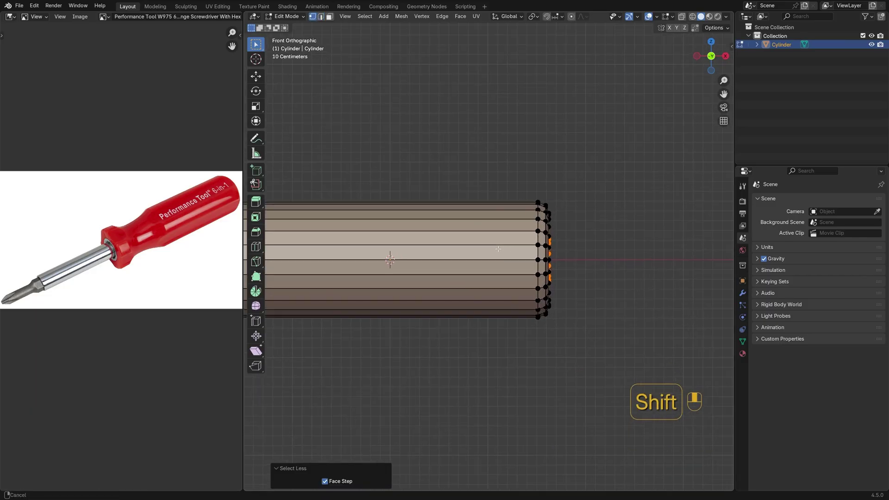
pyautogui.press('g')
pyautogui.middleClick(563, 256)
pyautogui.click(568, 257)
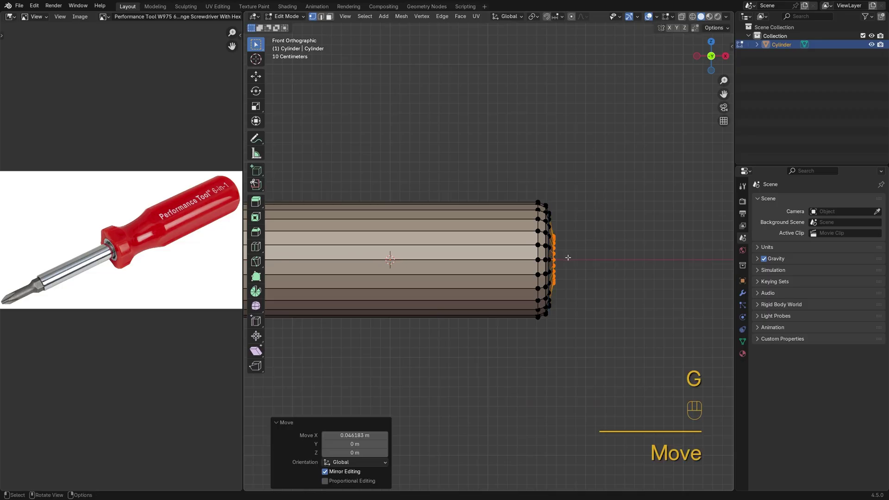
# Step: Shrink the selection to the end cap's centre vertex and move it slightly outward to dome the end
pyautogui.press('ctrl+KP_Subtract')
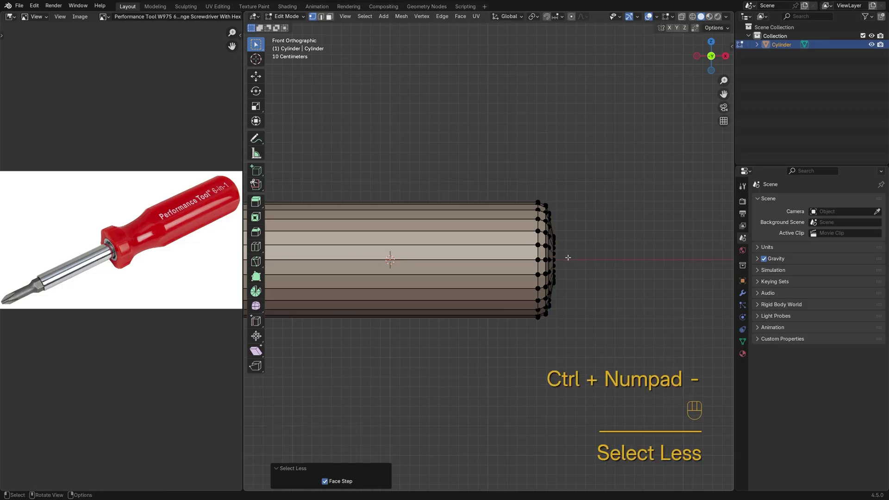
pyautogui.press('g')
pyautogui.click(566, 257)
pyautogui.click(591, 284)
pyautogui.scroll(-3, 566, 281)
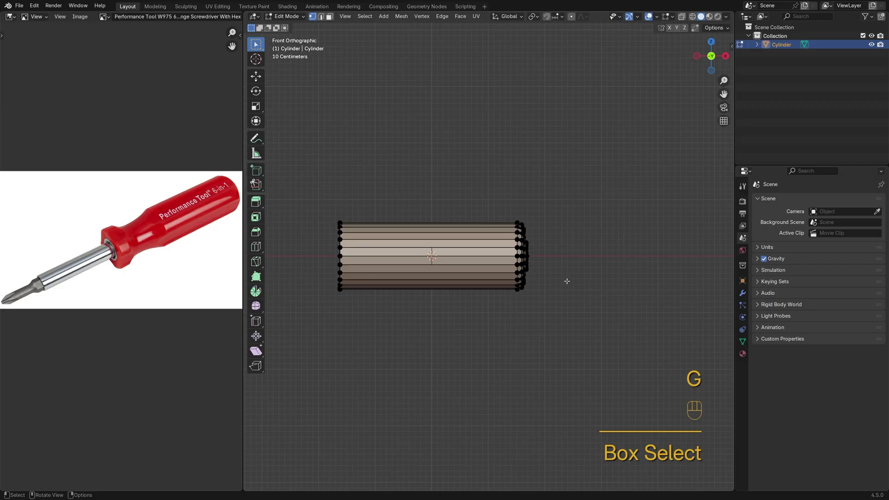
# Step: Add a loop cut around the cylinder body and move it about -1.2 m along X towards the flat end
pyautogui.moveTo(566, 281)
pyautogui.mouseDown(button='middle')
pyautogui.moveTo(519, 280)
pyautogui.moveTo(560, 280)
pyautogui.moveTo(551, 279)
pyautogui.mouseUp(button='middle')
pyautogui.hotkey('ctrl', 'r')
pyautogui.click(380, 247)
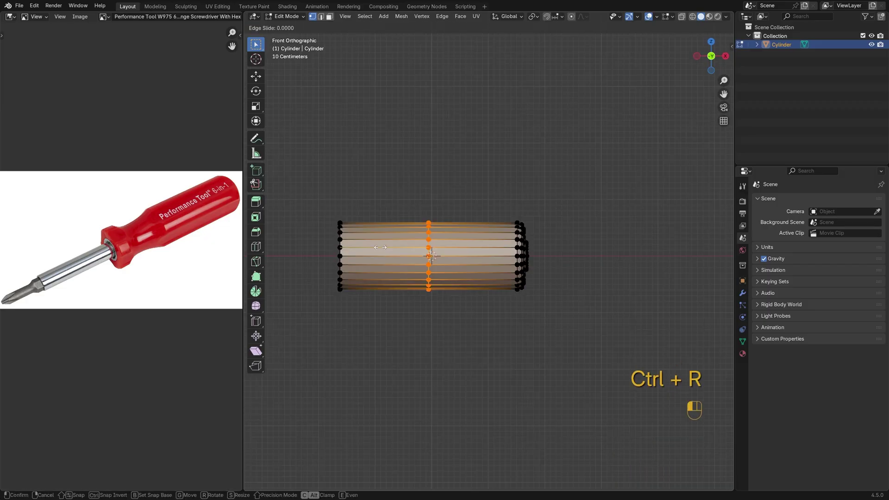
pyautogui.click(380, 247)
pyautogui.press('g')
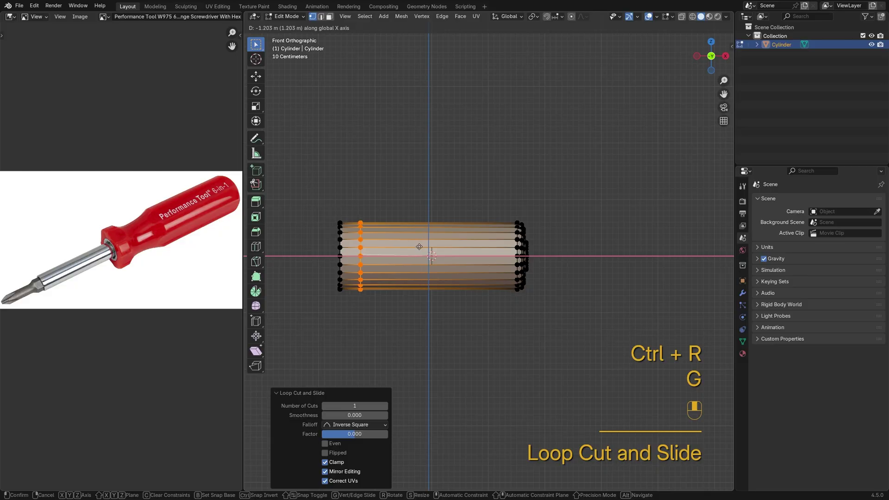
pyautogui.click(419, 247)
# Step: Add a second loop cut in the long body section and move it about -0.58 m along X
pyautogui.hotkey('ctrl', 'r')
pyautogui.click(492, 258)
pyautogui.click(493, 258)
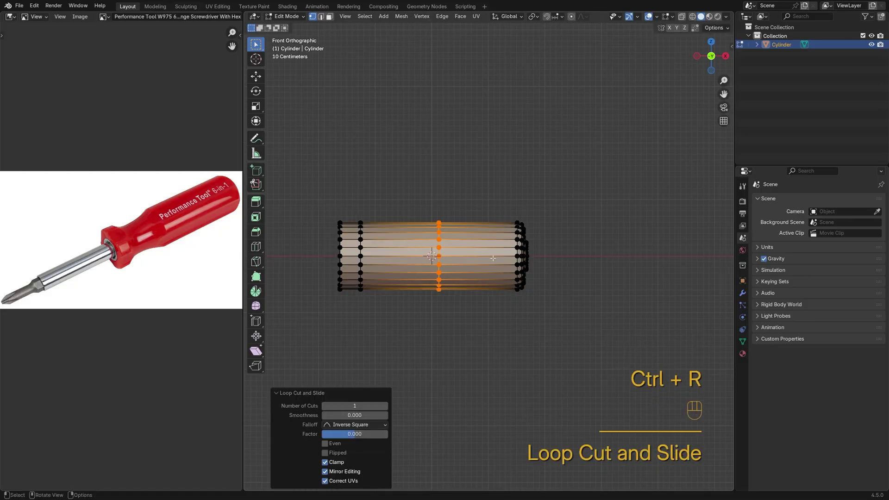
pyautogui.press('g')
pyautogui.press('x')
pyautogui.click(460, 253)
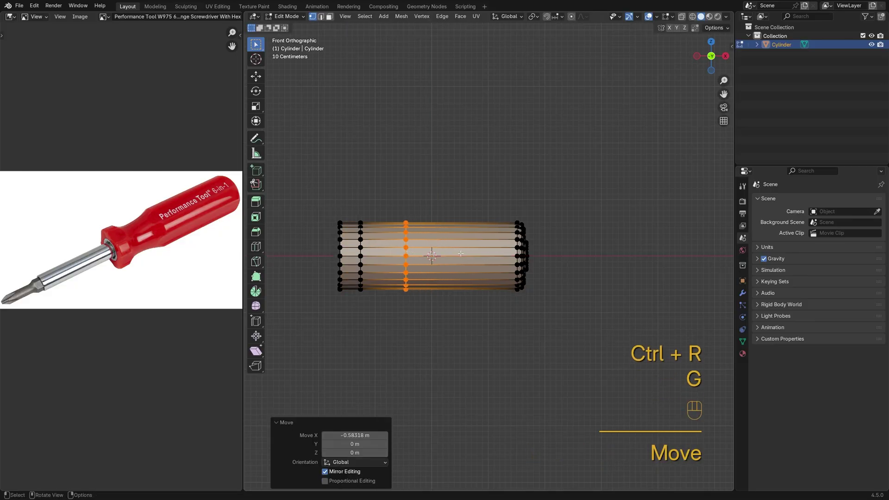
# Step: Insert three loop cuts between the two new loops and scale them to about 0.857 to form the handle's neck
pyautogui.hotkey('ctrl', 'r')
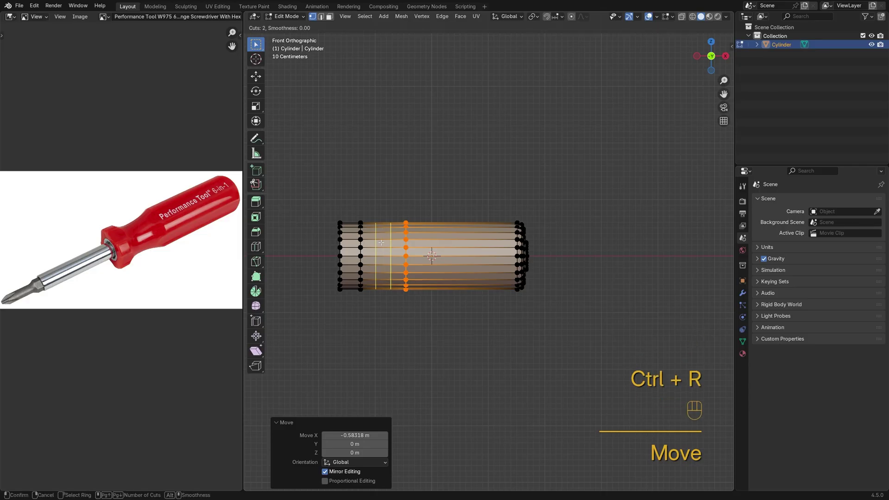
pyautogui.click(381, 243)
pyautogui.rightClick(381, 243)
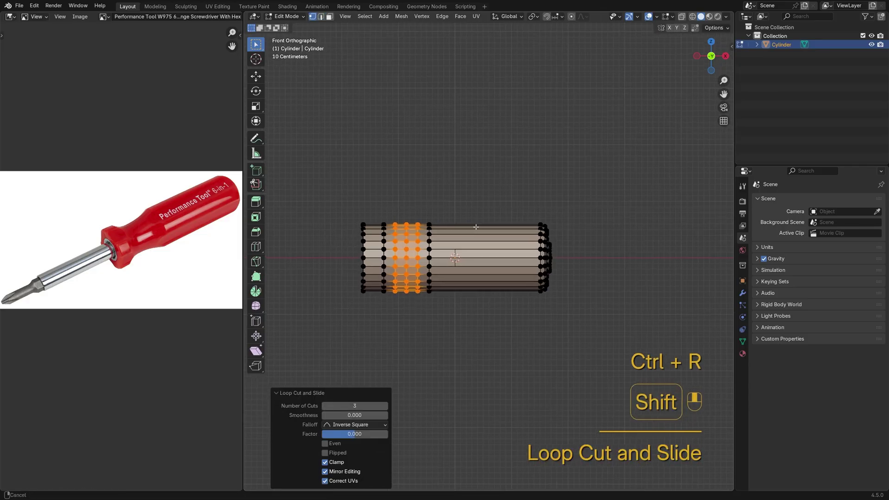
pyautogui.keyDown('shift'); pyautogui.moveTo(436, 224); pyautogui.dragTo(519, 227, button='middle'); pyautogui.keyUp('shift')
pyautogui.scroll(2, 519, 227)
pyautogui.press('s')
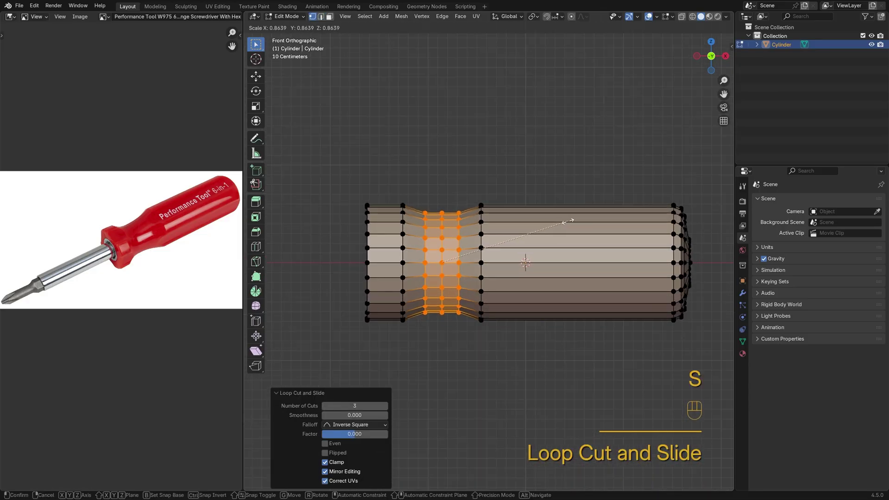
pyautogui.click(567, 221)
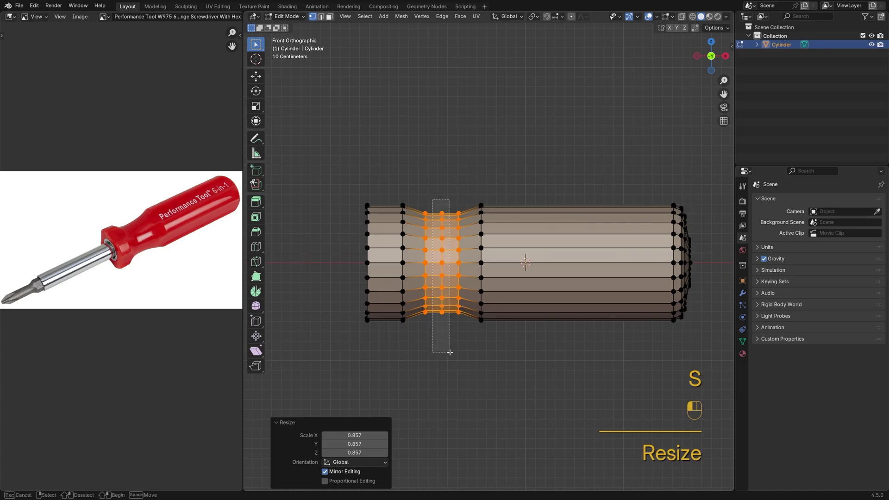
# Step: Select the neck's middle loop with X-ray on and scale it to about 0.919
pyautogui.moveTo(450, 352); pyautogui.dragTo(449, 352)
pyautogui.hotkey('alt', 'z')
pyautogui.press('s')
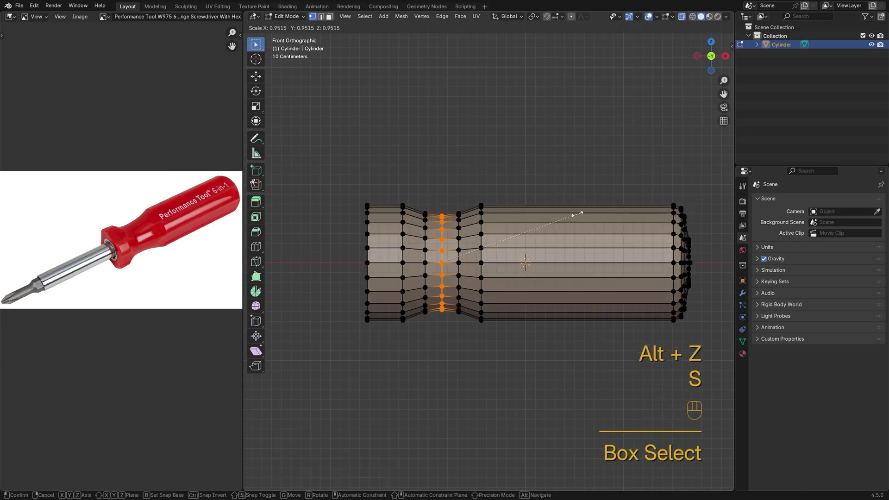
pyautogui.click(573, 212)
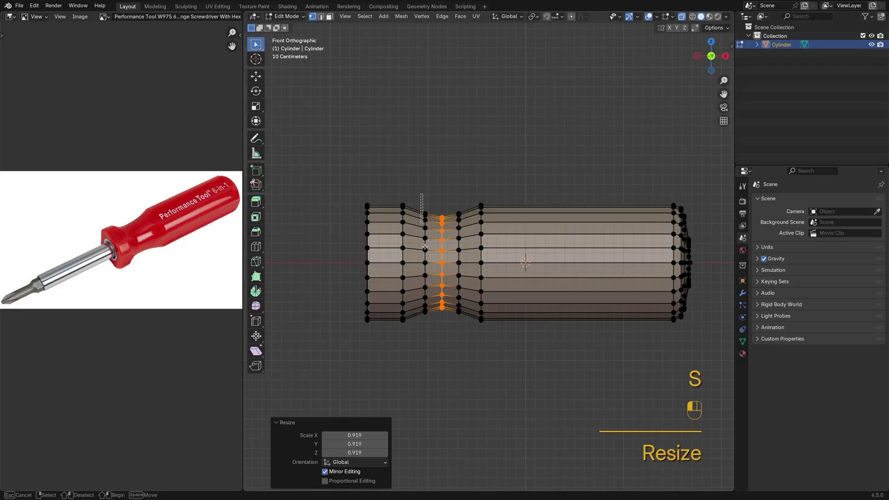
# Step: Scale the two loops on either side of the neck's middle loop to about 0.956, then turn X-ray off
pyautogui.moveTo(434, 331); pyautogui.dragTo(434, 332)
pyautogui.keyDown('shift'); pyautogui.moveTo(451, 194); pyautogui.dragTo(467, 344); pyautogui.keyUp('shift')
pyautogui.press('s')
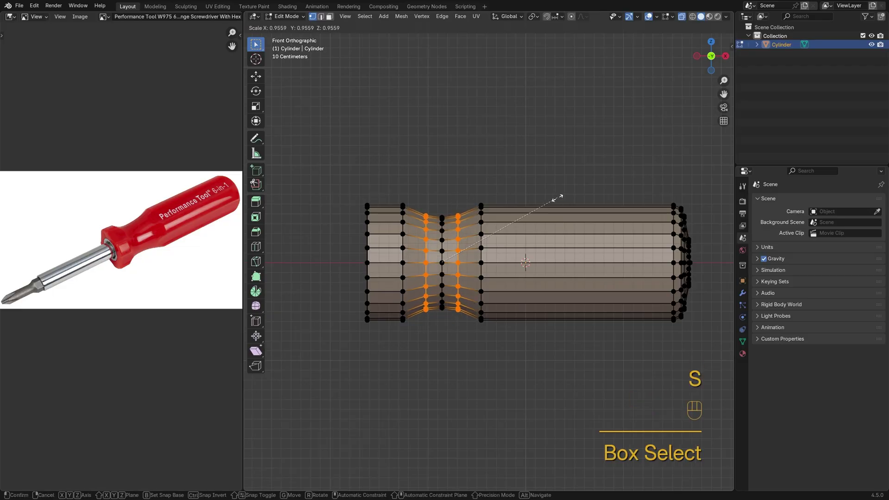
pyautogui.click(557, 198)
pyautogui.click(588, 249)
pyautogui.hotkey('alt', 'z')
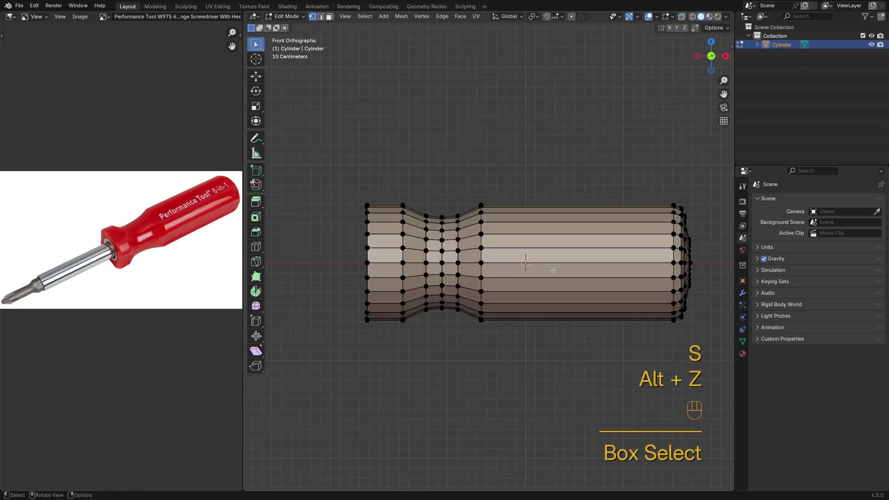
# Step: Select all triangular faces of the flat end cap and inset them by about 0.208 m
pyautogui.moveTo(588, 250); pyautogui.dragTo(547, 228, button='middle')
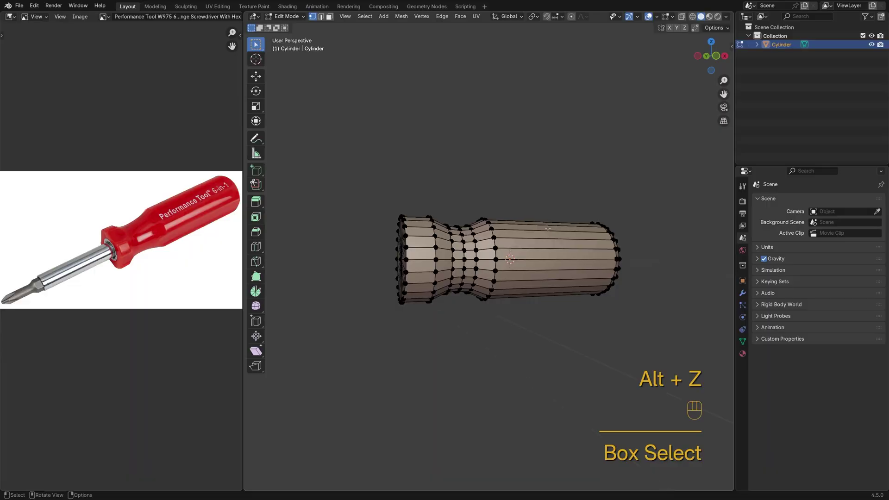
pyautogui.moveTo(484, 259); pyautogui.dragTo(475, 280, button='middle')
pyautogui.press('3')
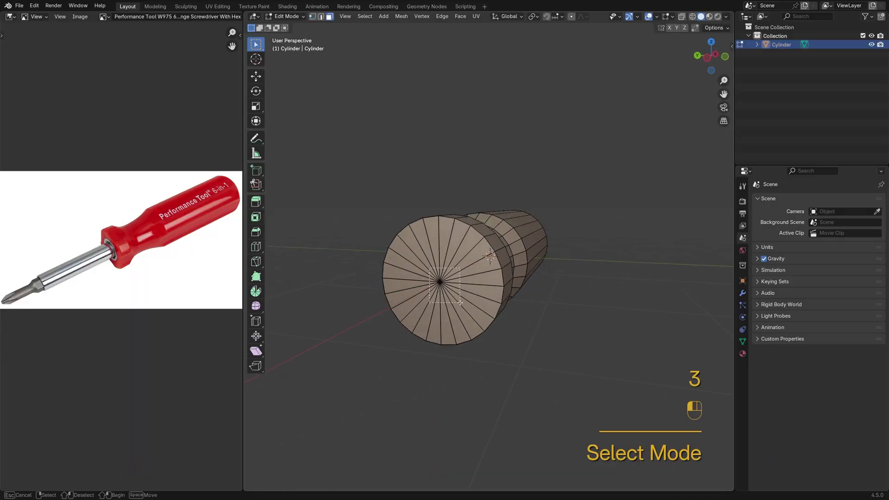
pyautogui.moveTo(460, 303); pyautogui.dragTo(460, 302)
pyautogui.press('i')
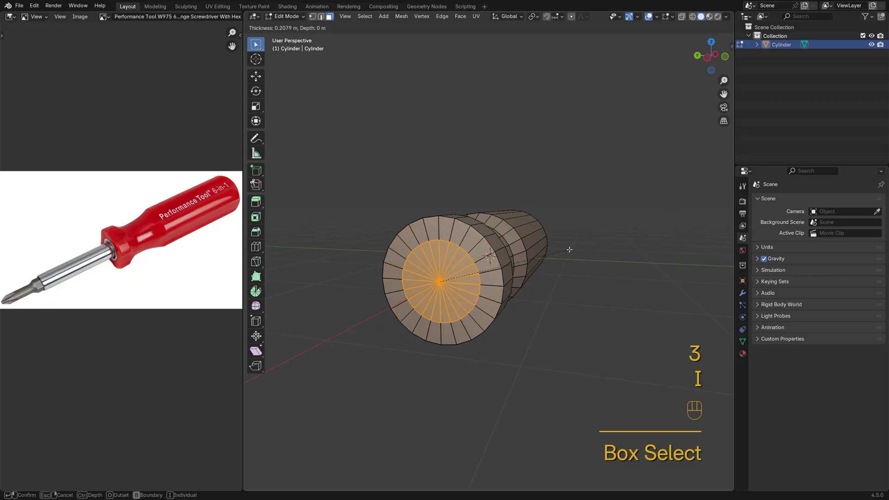
pyautogui.click(569, 249)
pyautogui.click(580, 280)
# Step: Delete all handle vertices outside the quarter wedge on the negative Y side, working through the mesh with X-ray on
pyautogui.moveTo(580, 280); pyautogui.dragTo(540, 237, button='middle')
pyautogui.scroll(4, 540, 237)
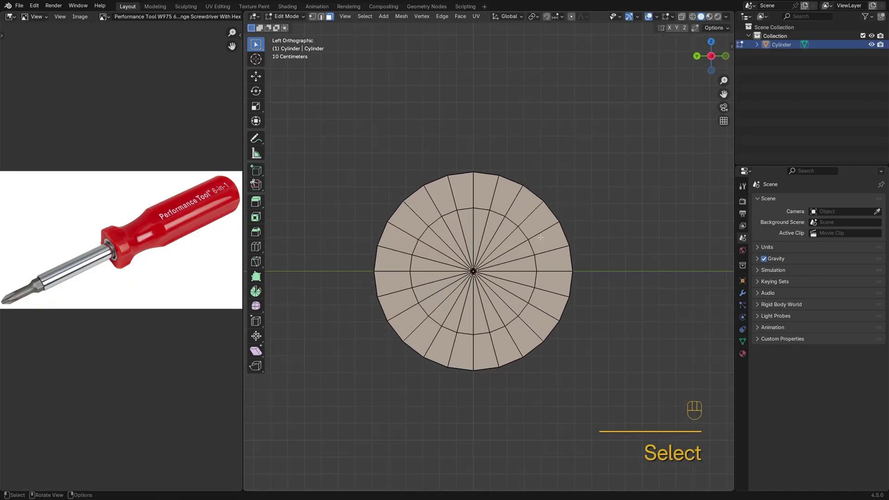
pyautogui.press('1')
pyautogui.hotkey('alt', 'z')
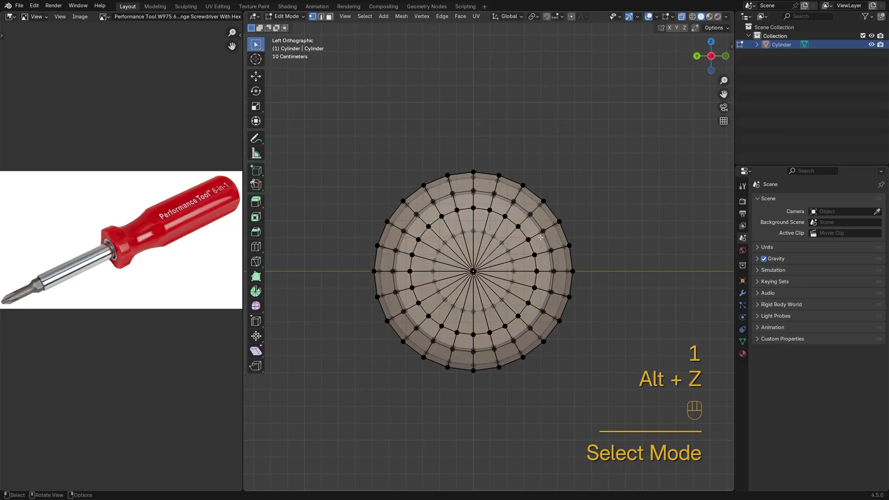
pyautogui.scroll(1, 541, 237)
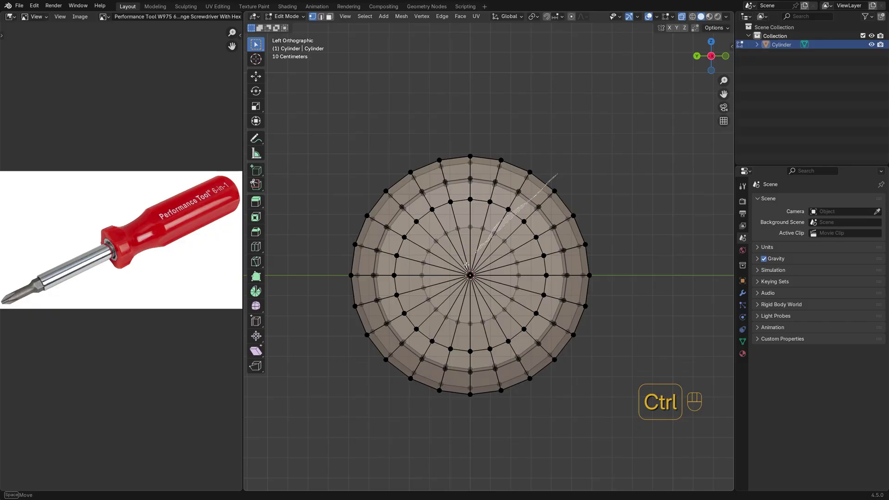
pyautogui.moveTo(466, 264)
pyautogui.keyDown('ctrl'); pyautogui.mouseDown(button='right')
pyautogui.moveTo(486, 306)
pyautogui.moveTo(561, 383)
pyautogui.moveTo(636, 354)
pyautogui.moveTo(669, 256)
pyautogui.moveTo(653, 231)
pyautogui.mouseUp(button='right'); pyautogui.keyUp('ctrl')
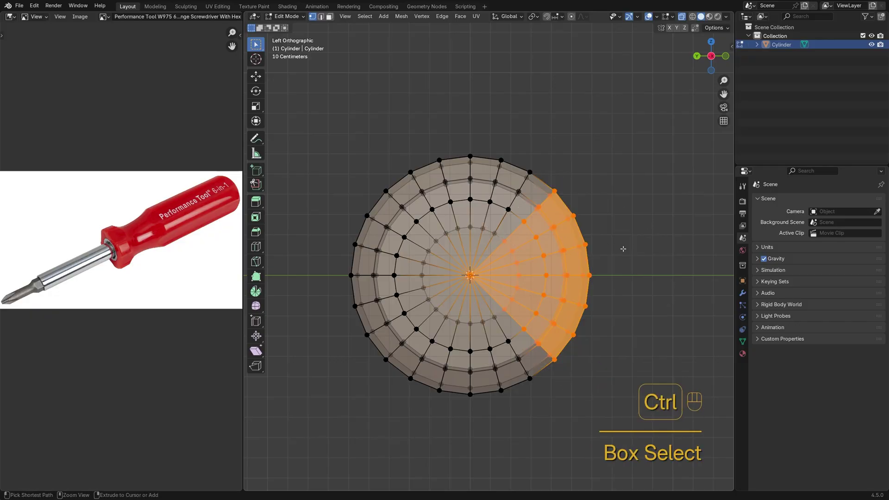
pyautogui.hotkey('ctrl', 'i')
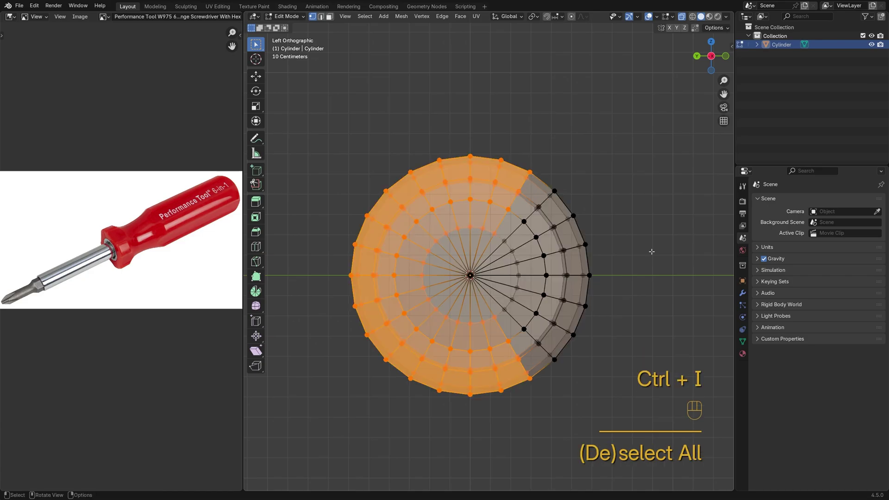
pyautogui.press('x')
pyautogui.click(651, 251)
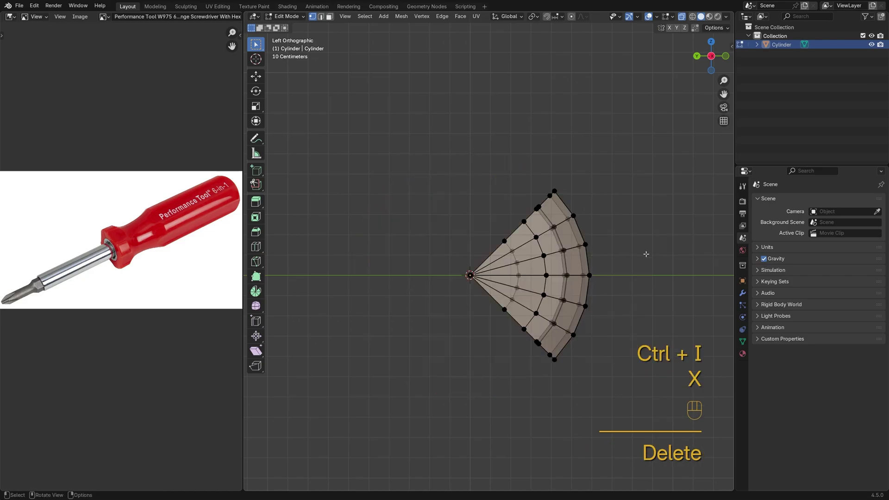
# Step: Return to Object Mode with X-ray off, add a cube and scale it to about 1.777 along X, beyond both handle ends
pyautogui.scroll(-3, 634, 258)
pyautogui.moveTo(624, 262); pyautogui.dragTo(571, 268, button='middle')
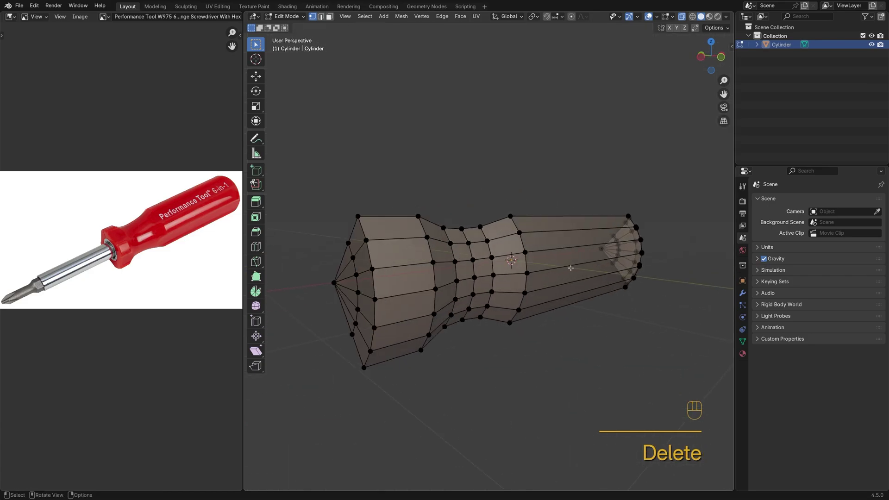
pyautogui.press('Tab')
pyautogui.hotkey('alt', 'z')
pyautogui.hotkey('shift', 'a')
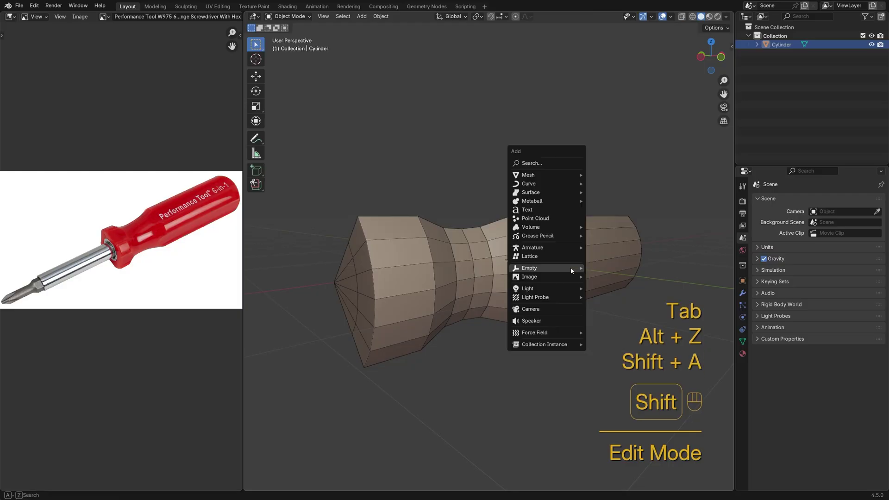
pyautogui.moveTo(569, 175)
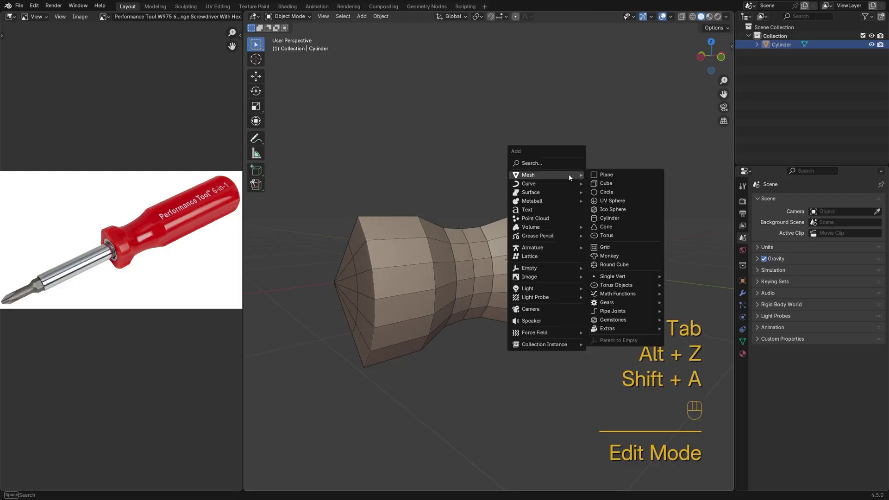
pyautogui.click(624, 185)
pyautogui.scroll(-3, 615, 186)
pyautogui.moveTo(607, 188); pyautogui.dragTo(580, 217, button='middle')
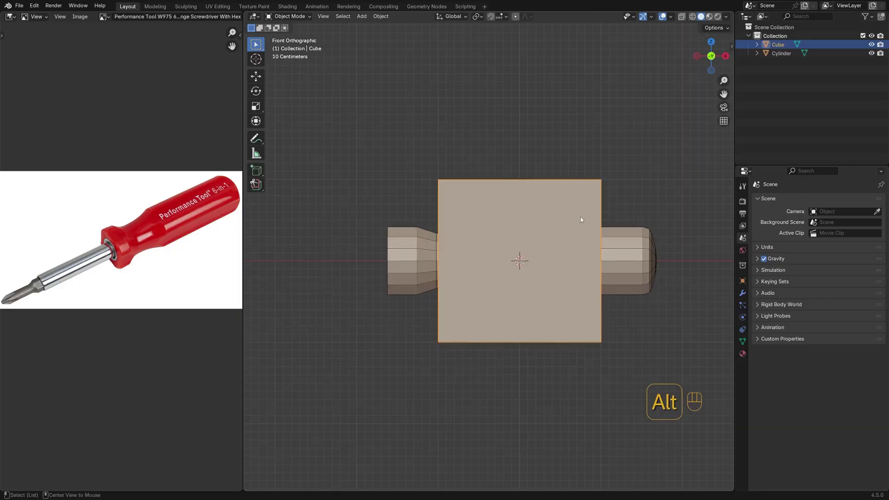
pyautogui.press('s')
pyautogui.press('x')
pyautogui.click(694, 276)
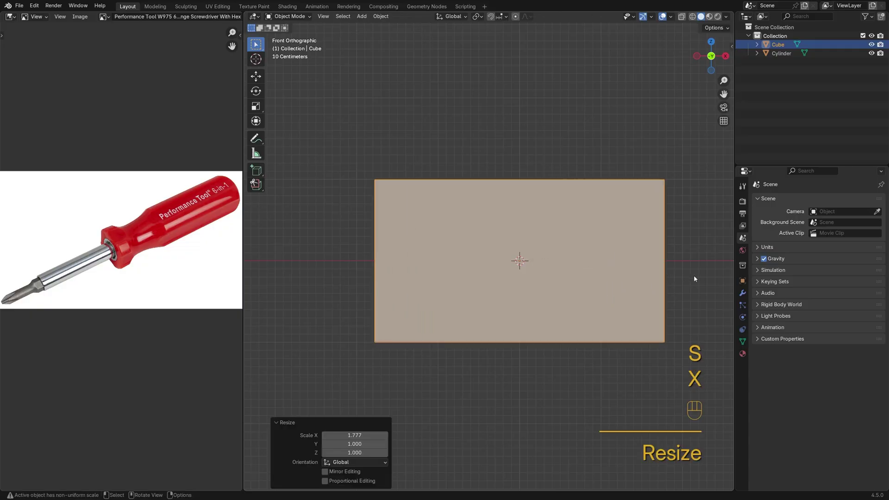
# Step: Turn on X-ray and scale the cube to about 0.228 along Z, making it lower than the handle
pyautogui.hotkey('alt', 'z')
pyautogui.press('s')
pyautogui.press('z')
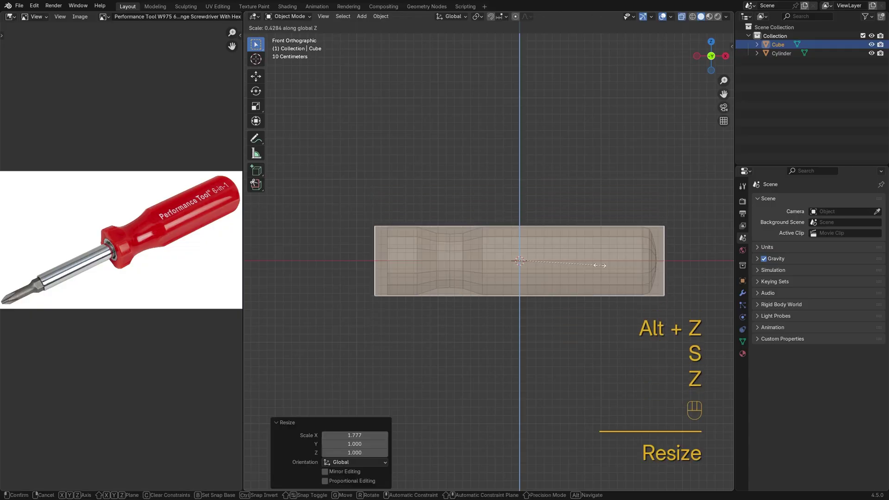
pyautogui.click(509, 248)
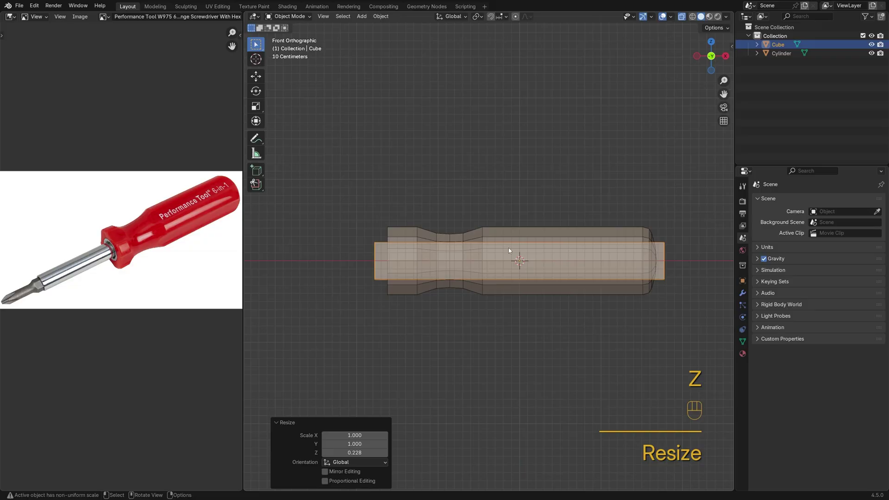
# Step: Narrow the cube along Y in two passes, scaling by about 0.398 and again by about 0.314
pyautogui.moveTo(508, 248); pyautogui.dragTo(603, 315, button='middle')
pyautogui.press('s')
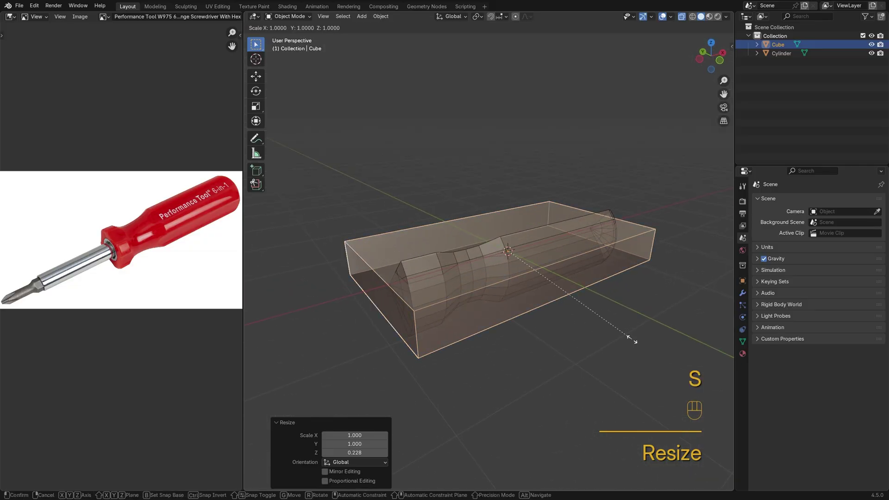
pyautogui.press('y')
pyautogui.click(551, 300)
pyautogui.press('s')
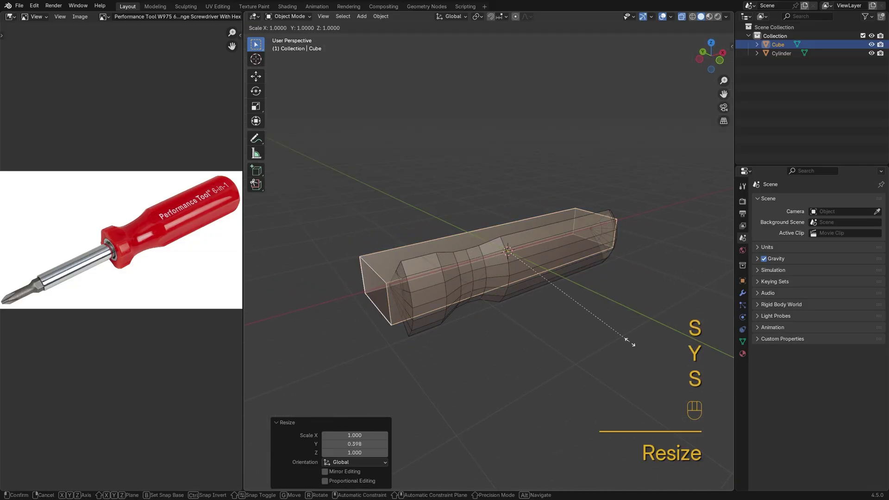
pyautogui.press('y')
pyautogui.click(532, 294)
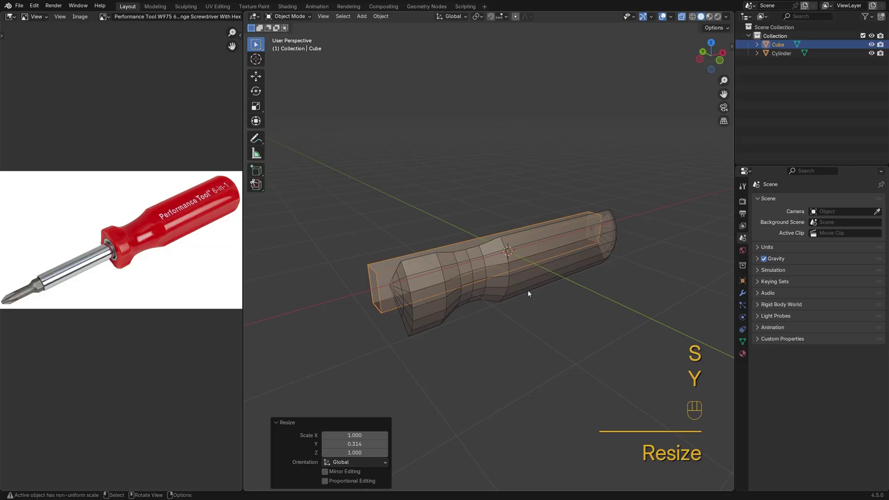
# Step: Move the cube about -0.525 m along Y onto the wedge's outer surface and turn X-ray off
pyautogui.press('g')
pyautogui.press('y')
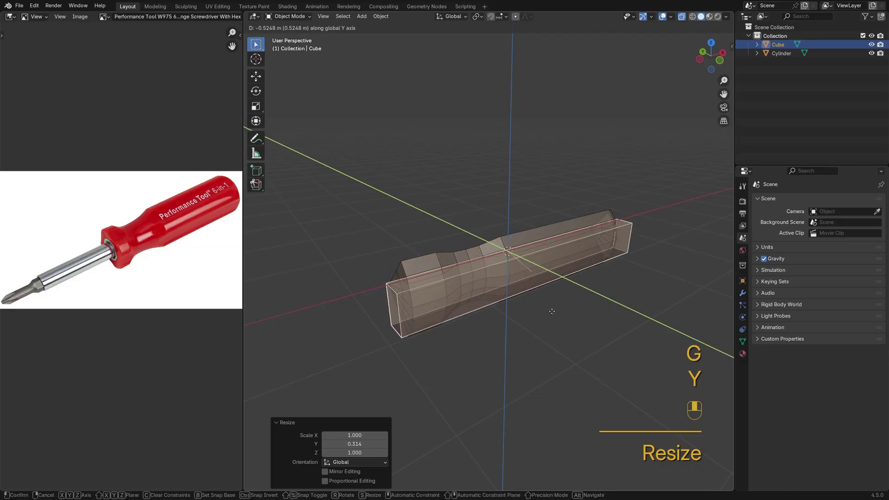
pyautogui.click(552, 311)
pyautogui.hotkey('alt', 'z')
# Step: In Edit Mode with X-ray on, move the cube's inner-side vertices about -0.064 m along Y
pyautogui.moveTo(540, 310); pyautogui.dragTo(568, 260, button='middle')
pyautogui.scroll(2, 580, 258)
pyautogui.press('Tab')
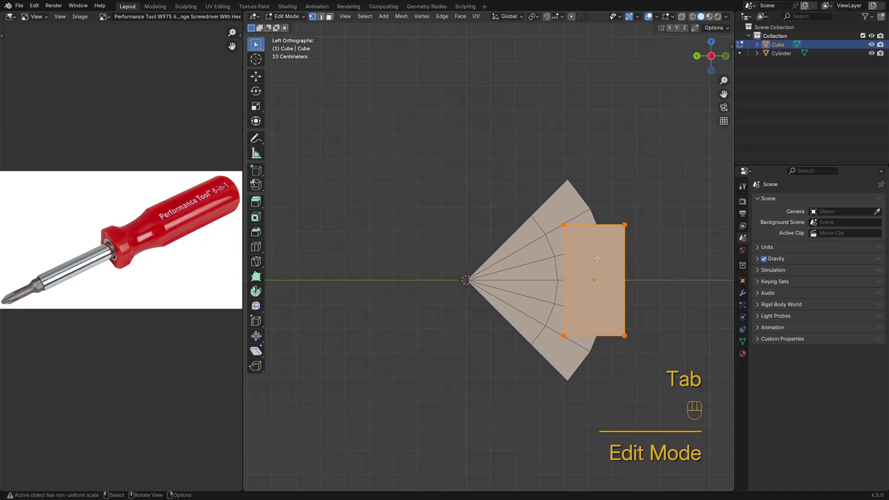
pyautogui.hotkey('alt', 'z')
pyautogui.moveTo(549, 208); pyautogui.dragTo(589, 360)
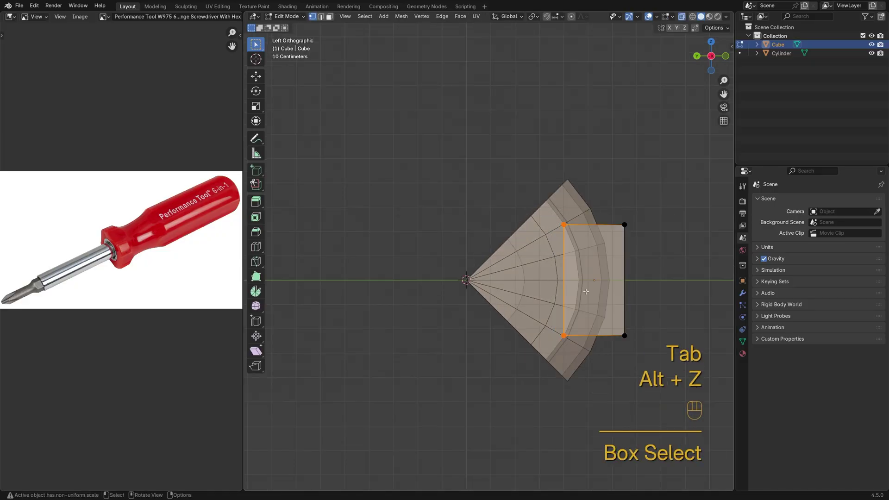
pyautogui.press('g')
pyautogui.moveTo(586, 292); pyautogui.dragTo(594, 295, button='middle')
pyautogui.click(601, 299)
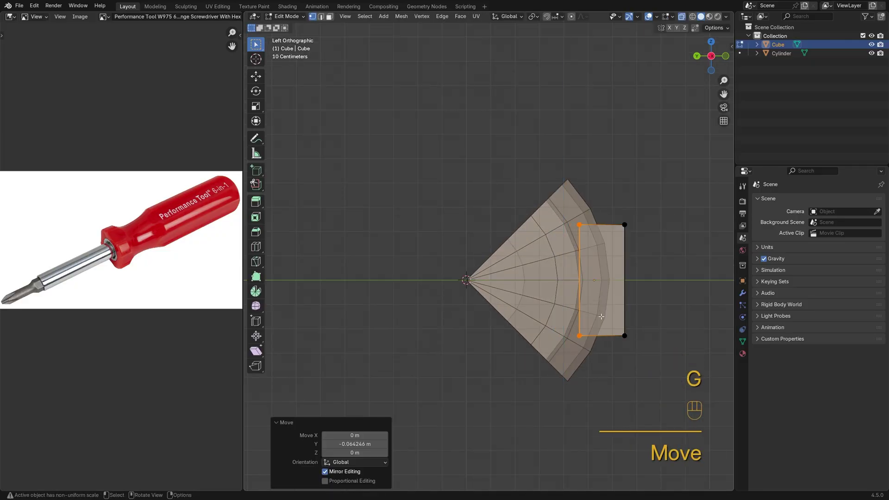
# Step: Extrude the cube's inner face about 0.08 m along Y, taper it to about 0.724 along Z, and leave Edit Mode with X-ray off
pyautogui.press('e')
pyautogui.click(582, 316)
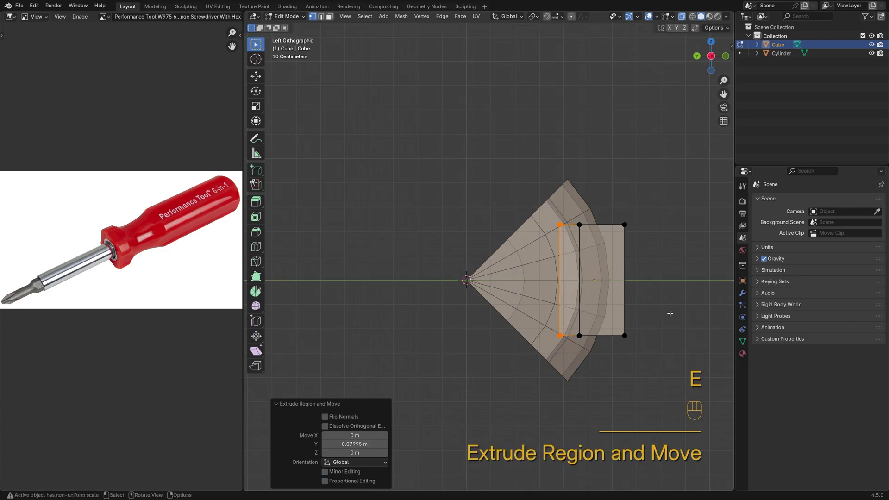
pyautogui.press('s')
pyautogui.press('z')
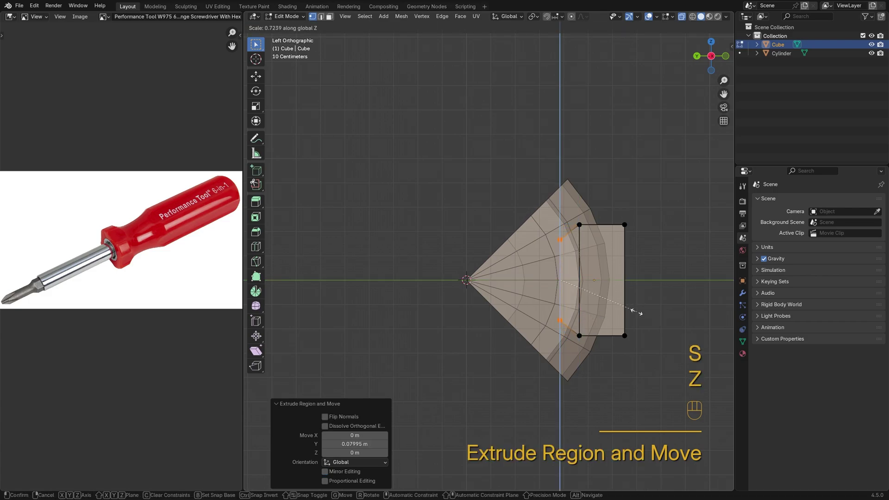
pyautogui.click(637, 312)
pyautogui.press('Tab')
pyautogui.scroll(-3, 632, 314)
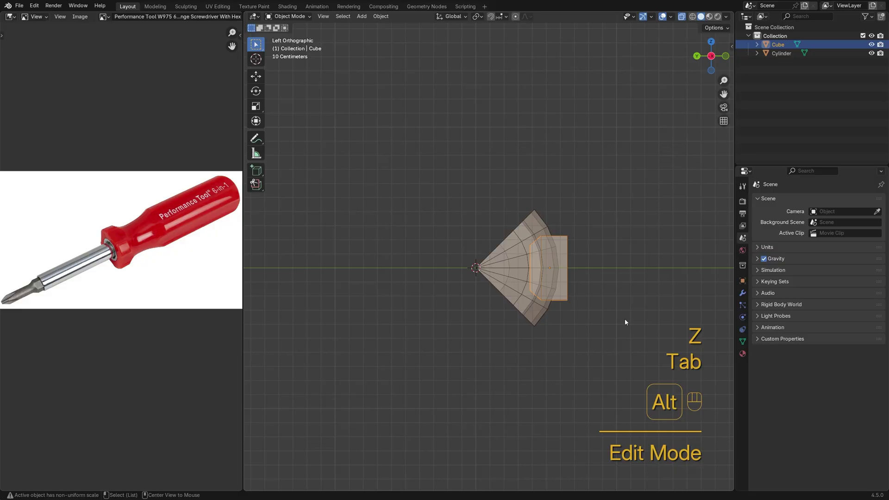
pyautogui.hotkey('alt', 'z')
# Step: Cut the tapered cube out of the handle wedge with a brush Boolean Difference
pyautogui.moveTo(607, 328); pyautogui.dragTo(574, 229, button='middle')
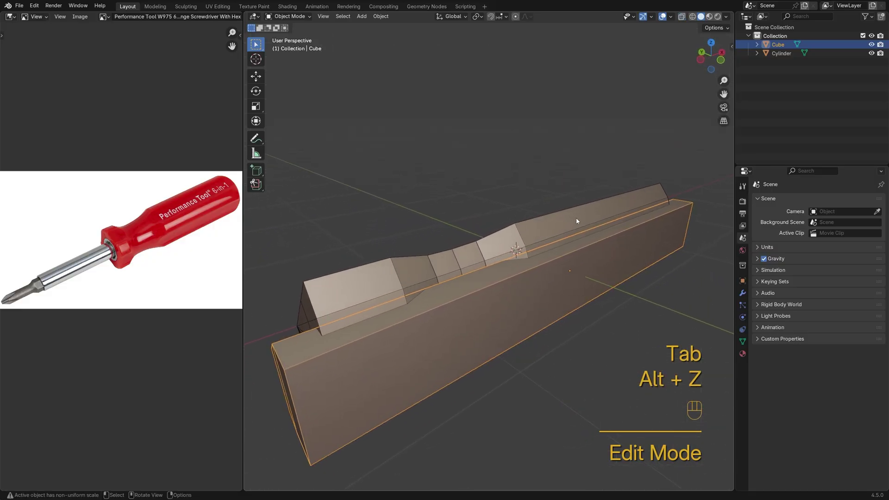
pyautogui.keyDown('shift'); pyautogui.click(576, 220); pyautogui.keyUp('shift')
pyautogui.press('ctrl+KP_Subtract')
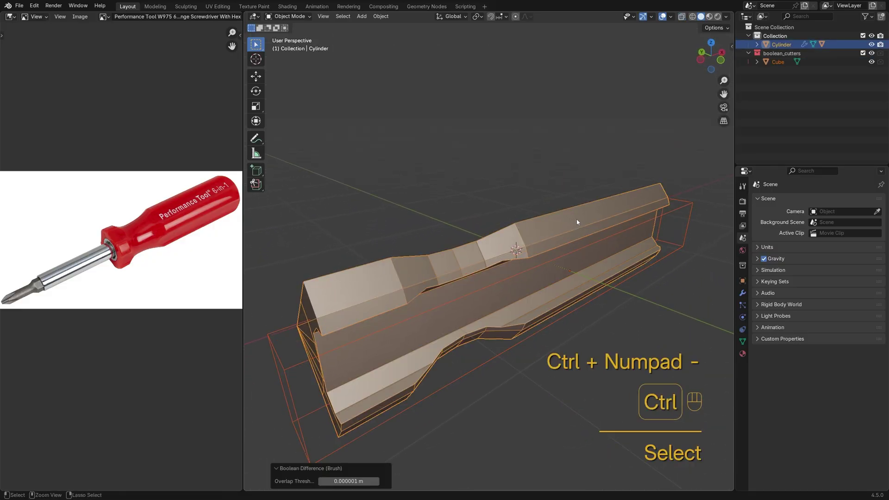
# Step: Move the cutter cube about -0.124 m along Y so the groove becomes shallower and spares the neck
pyautogui.moveTo(594, 345); pyautogui.dragTo(585, 322, button='middle')
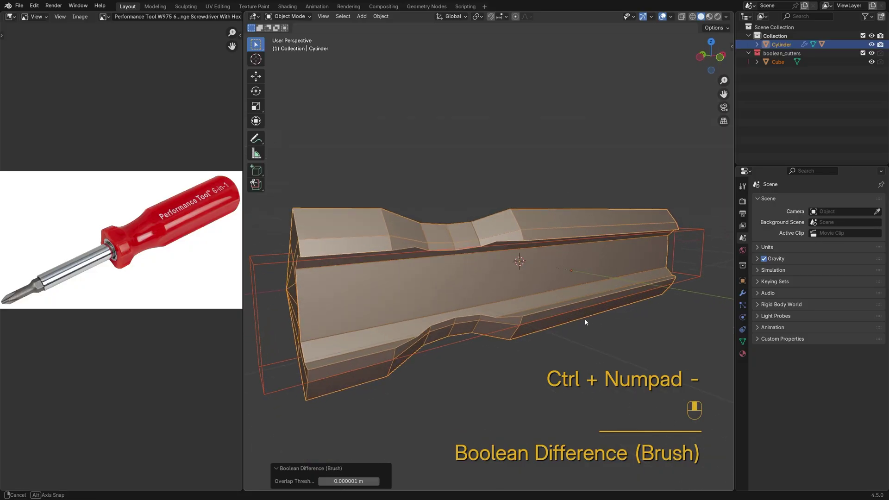
pyautogui.click(610, 296)
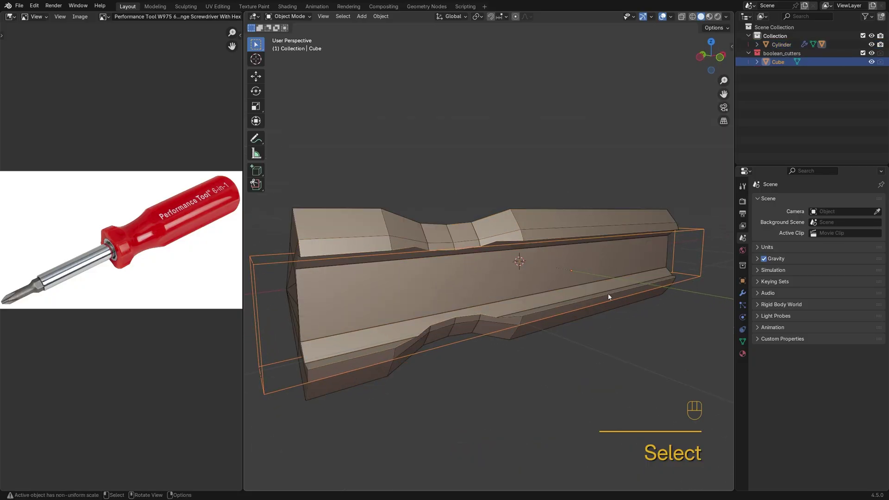
pyautogui.press('g')
pyautogui.press('y')
pyautogui.press('shift')
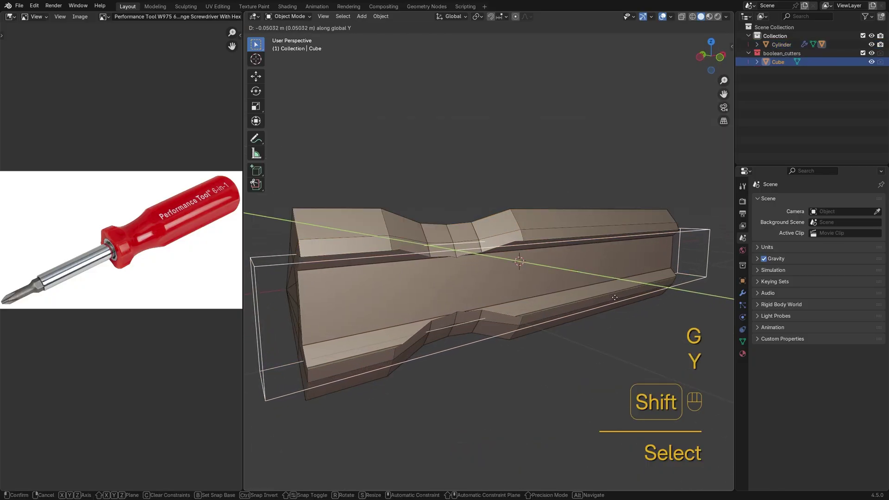
pyautogui.click(701, 342)
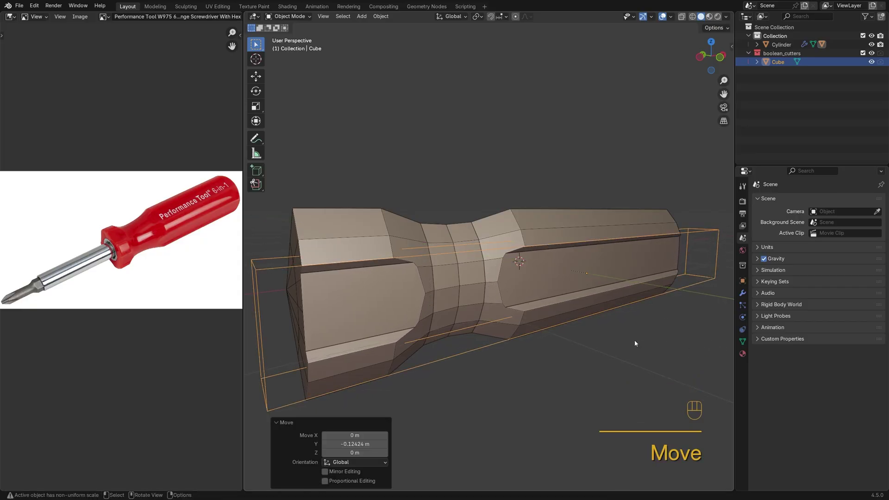
# Step: Apply all modifiers on the handle wedge and delete the cutter cube
pyautogui.moveTo(634, 340); pyautogui.dragTo(565, 311, button='middle')
pyautogui.click(558, 233)
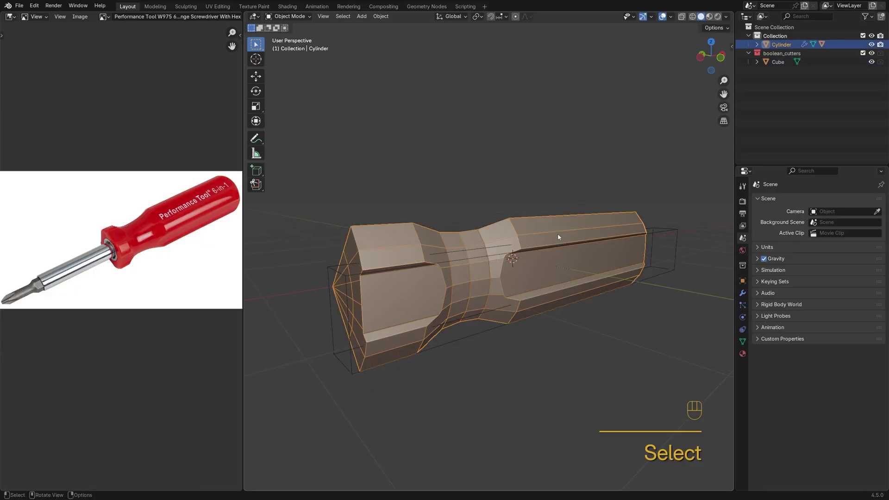
pyautogui.click(743, 293)
pyautogui.click(802, 204)
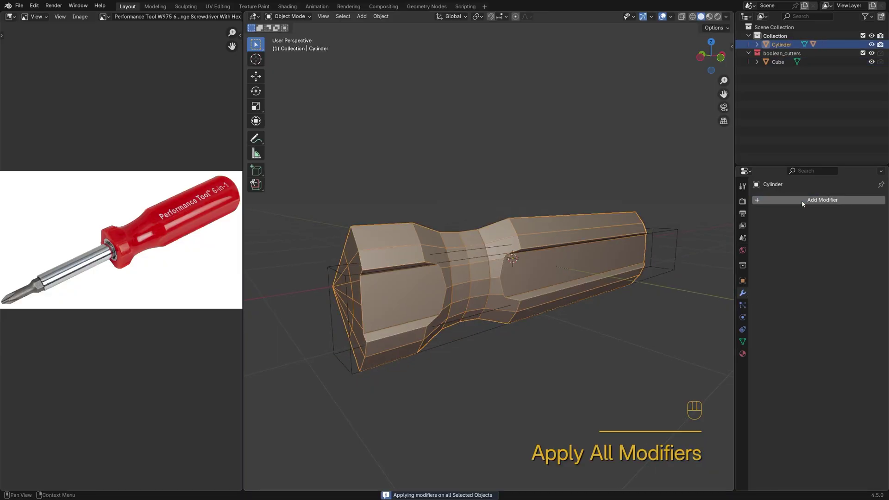
pyautogui.click(675, 234)
pyautogui.press('x')
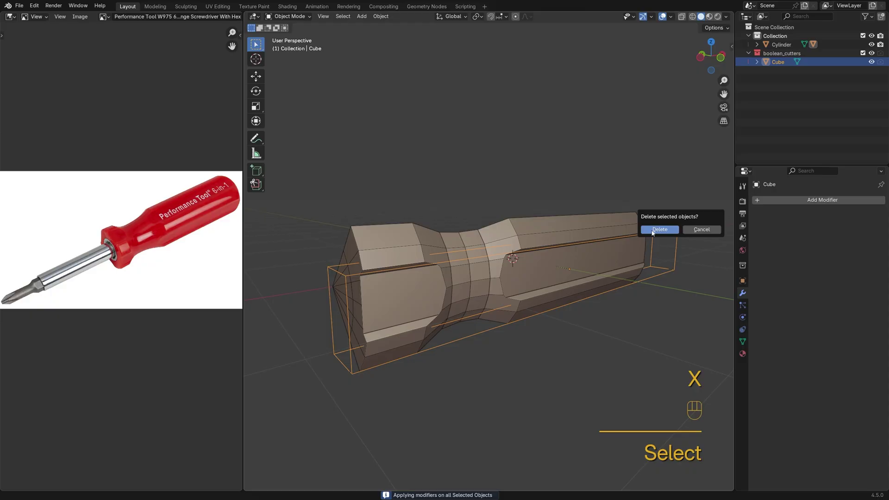
pyautogui.click(660, 229)
# Step: Connect the middle end vertices of the handle wedge with a lengthwise edge path along the groove's centre line in Edit Mode
pyautogui.click(562, 268)
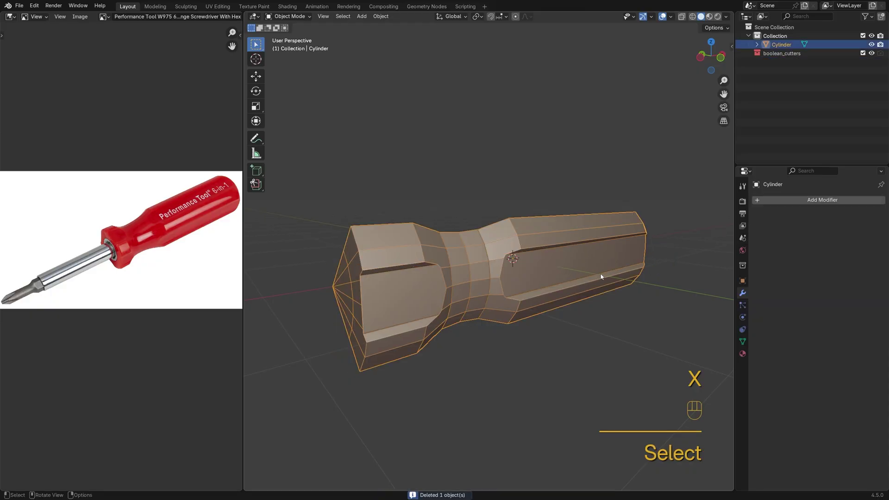
pyautogui.press('Tab')
pyautogui.keyDown('alt'); pyautogui.moveTo(598, 271); pyautogui.dragTo(373, 278, button='middle'); pyautogui.keyUp('alt')
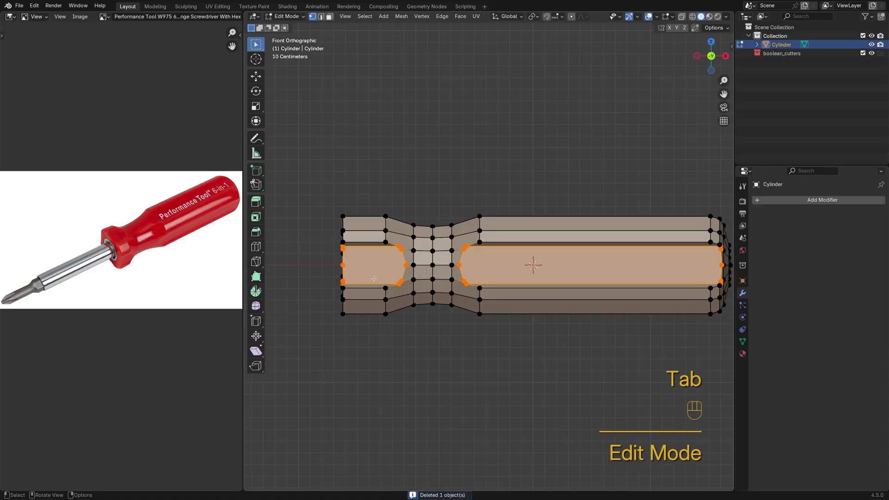
pyautogui.click(343, 265)
pyautogui.keyDown('shift'); pyautogui.click(722, 265); pyautogui.keyUp('shift')
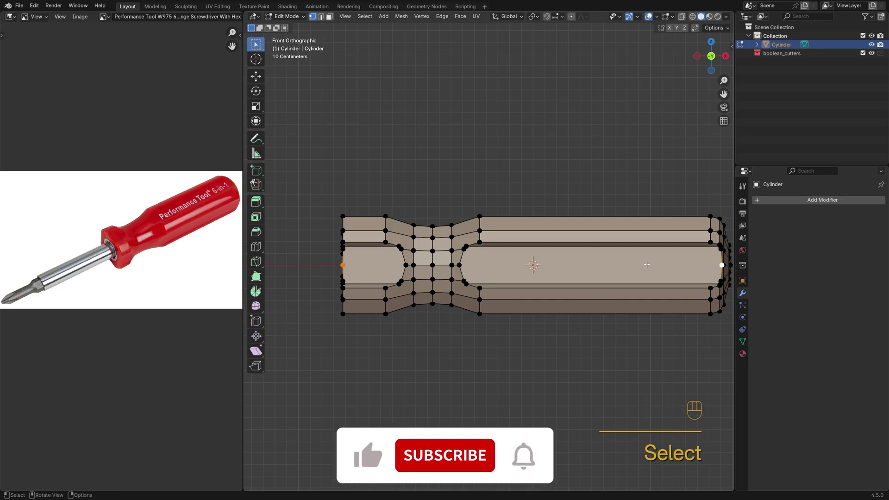
pyautogui.press('j')
pyautogui.keyDown('shift'); pyautogui.moveTo(646, 264); pyautogui.dragTo(607, 245, button='middle'); pyautogui.keyUp('shift')
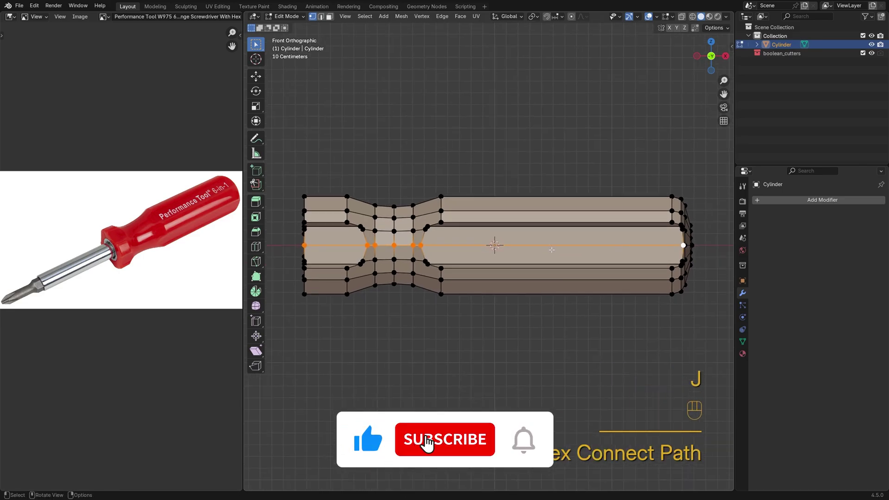
# Step: Delete all vertices of the wedge below its centre line, including the hidden ones behind
pyautogui.hotkey('alt', 'z')
pyautogui.moveTo(292, 250); pyautogui.dragTo(713, 333)
pyautogui.press('x')
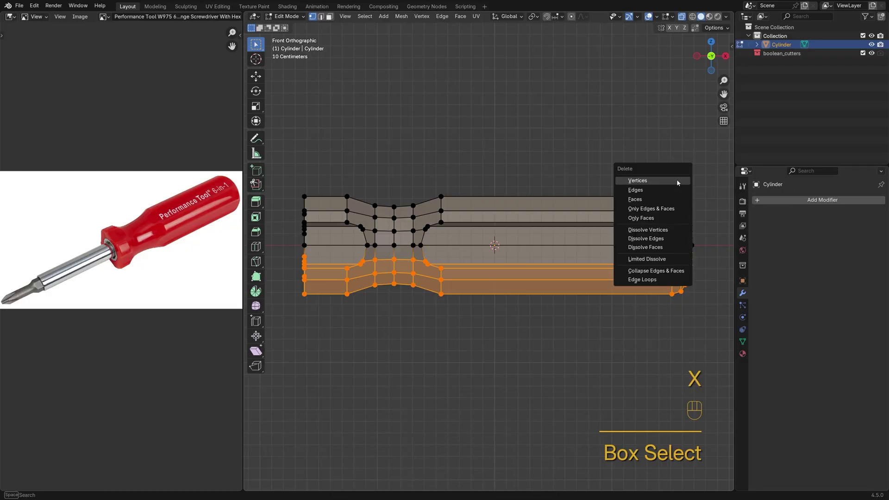
pyautogui.click(677, 180)
# Step: Add a Mirror modifier to the half wedge, mirroring across Z only instead of X
pyautogui.click(792, 201)
pyautogui.moveTo(792, 201)
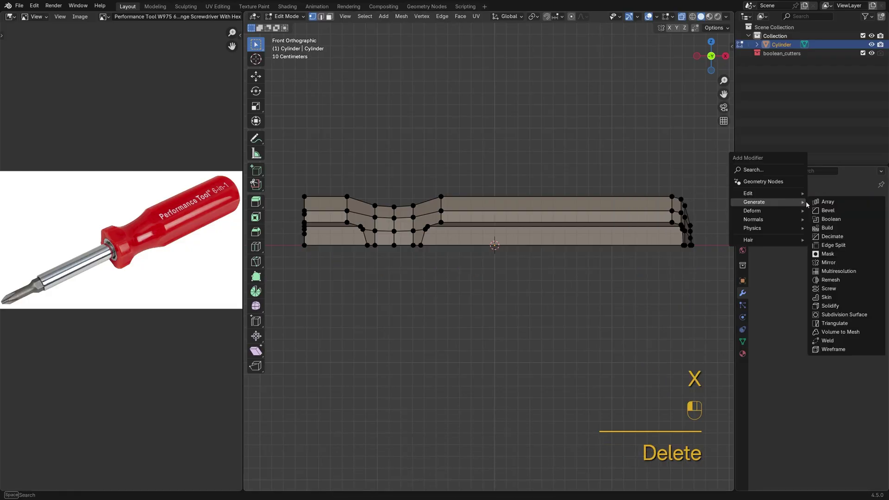
pyautogui.click(841, 263)
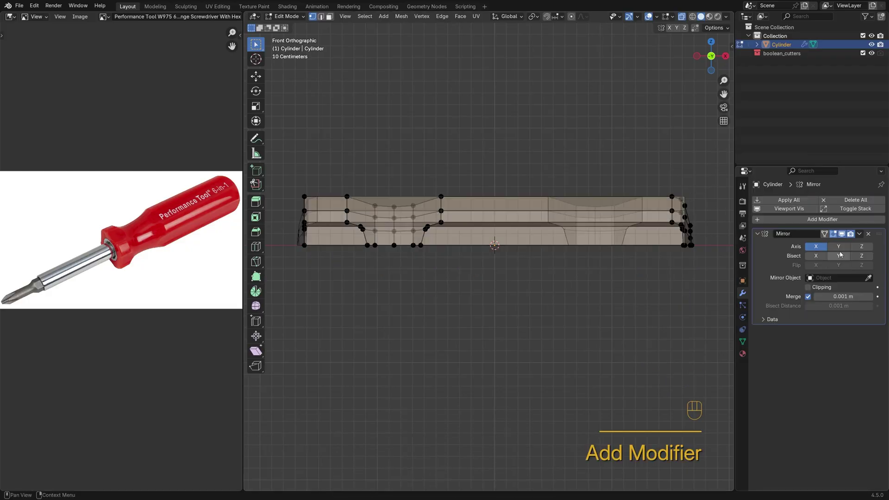
pyautogui.click(861, 248)
pyautogui.click(819, 251)
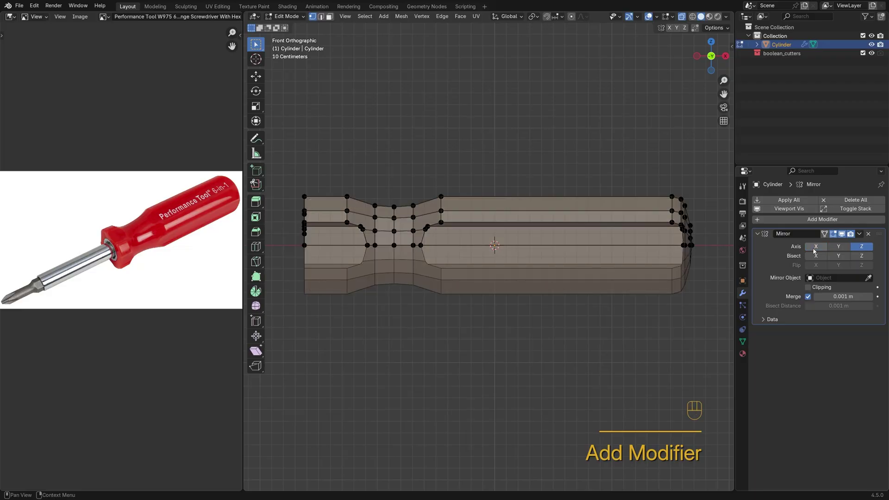
# Step: With X-ray off, slide the vertex on the collar's groove end edge toward the centre line and connect the groove corner to the adjacent cap vertex
pyautogui.moveTo(486, 234)
pyautogui.mouseDown(button='middle')
pyautogui.moveTo(496, 234)
pyautogui.moveTo(458, 225)
pyautogui.moveTo(497, 230)
pyautogui.mouseUp(button='middle')
pyautogui.hotkey('alt', 'z')
pyautogui.press('g')
pyautogui.press('g')
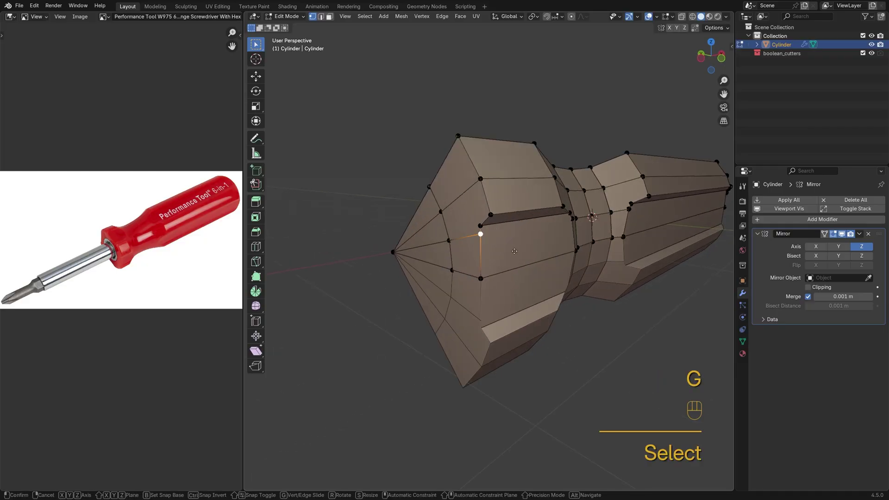
pyautogui.click(514, 264)
pyautogui.click(479, 226)
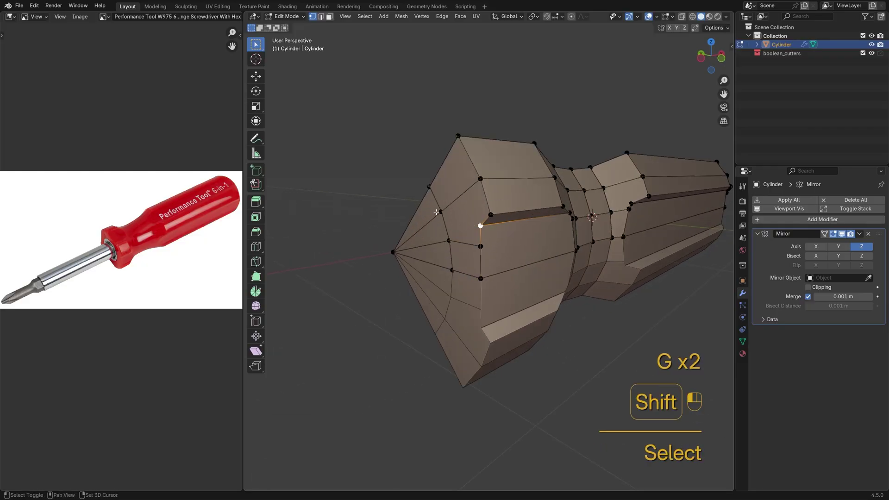
pyautogui.keyDown('shift'); pyautogui.click(441, 211); pyautogui.keyUp('shift')
pyautogui.press('j')
# Step: Slide the collar groove's neck-side vertex by about 0.292 toward the centre line and connect it lengthwise to the matching front end vertex
pyautogui.keyDown('alt'); pyautogui.moveTo(506, 234); pyautogui.dragTo(482, 253, button='middle'); pyautogui.keyUp('alt')
pyautogui.scroll(2, 432, 182)
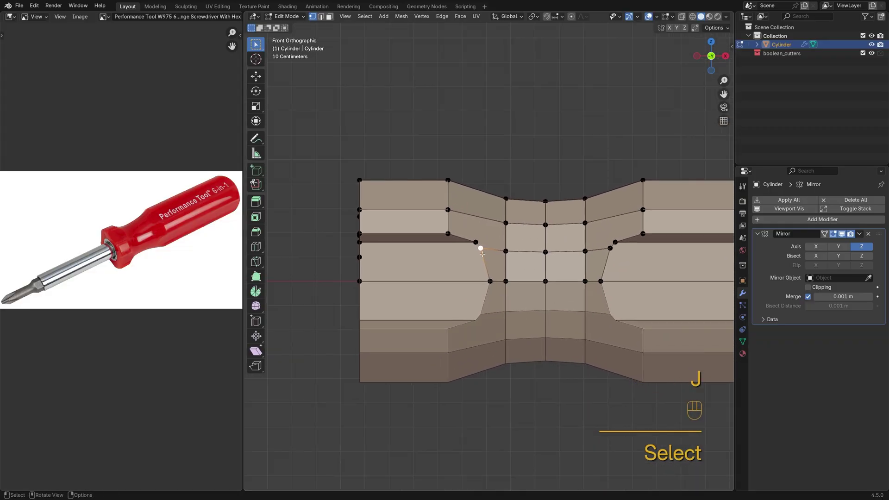
pyautogui.press('g')
pyautogui.press('g')
pyautogui.click(483, 257)
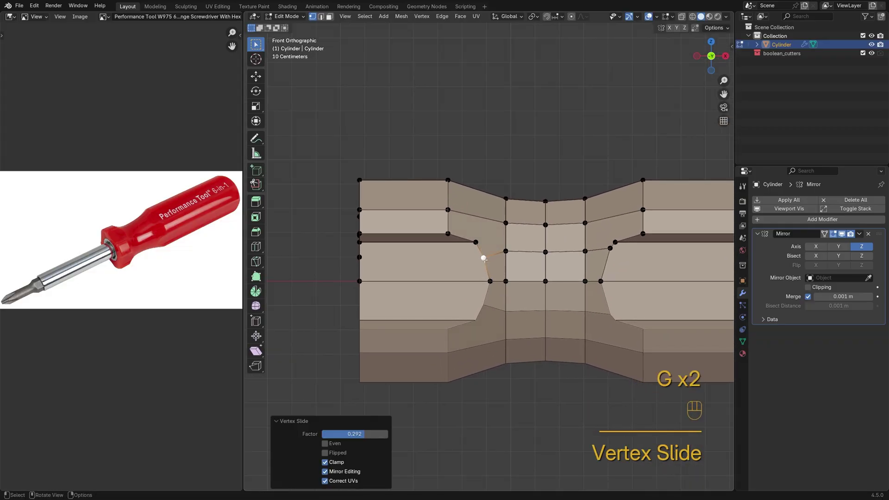
pyautogui.keyDown('shift'); pyautogui.click(359, 257); pyautogui.keyUp('shift')
pyautogui.press('j')
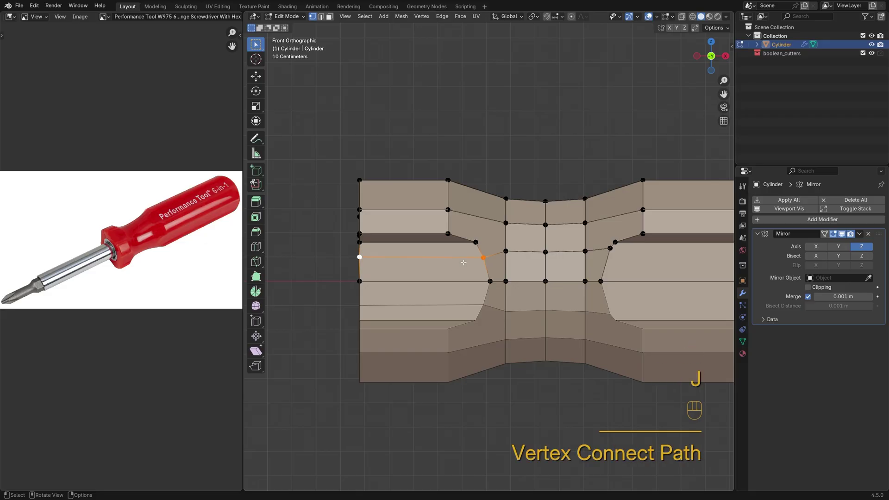
# Step: Connect the groove corner vertices on both sides of the neck to the nearest neck vertices of the next row up
pyautogui.click(476, 242)
pyautogui.keyDown('shift'); pyautogui.click(506, 223); pyautogui.keyUp('shift')
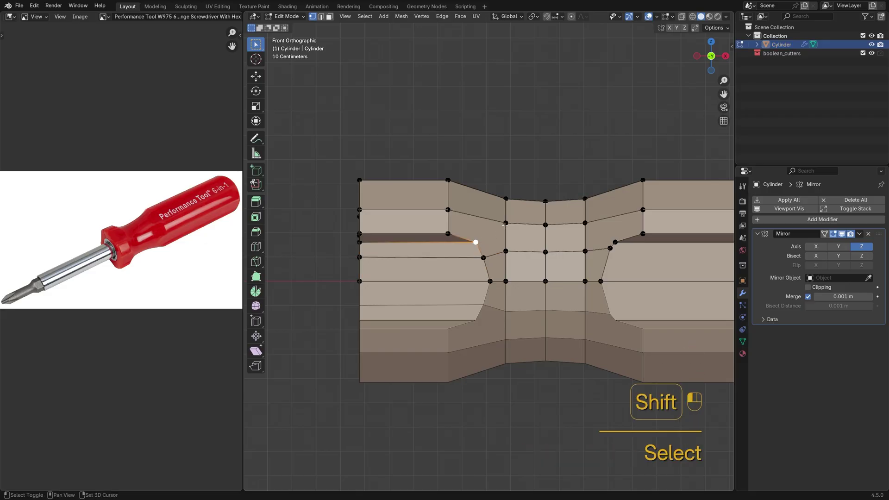
pyautogui.press('j')
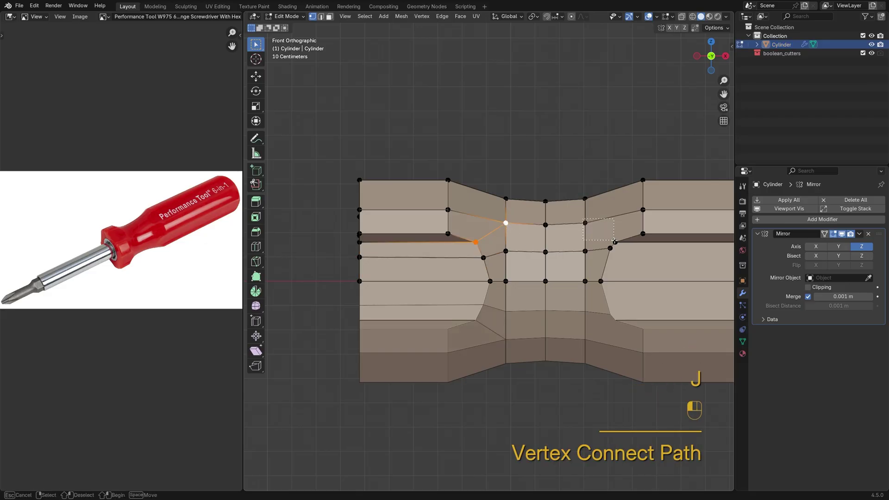
pyautogui.moveTo(615, 241); pyautogui.dragTo(616, 243)
pyautogui.press('j')
# Step: Slide the long groove's end vertices toward the centre line, by about 0.308 at the neck and 0.332 at the rounded butt
pyautogui.click(602, 256)
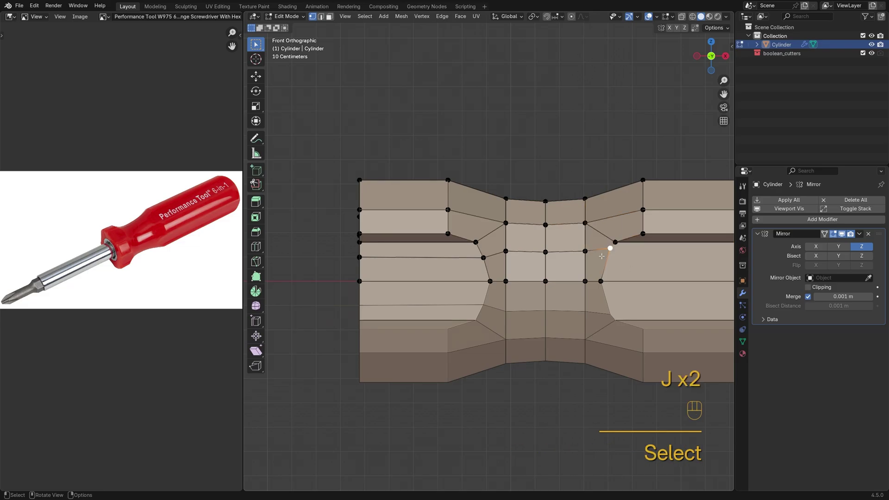
pyautogui.press('g')
pyautogui.press('g')
pyautogui.click(607, 258)
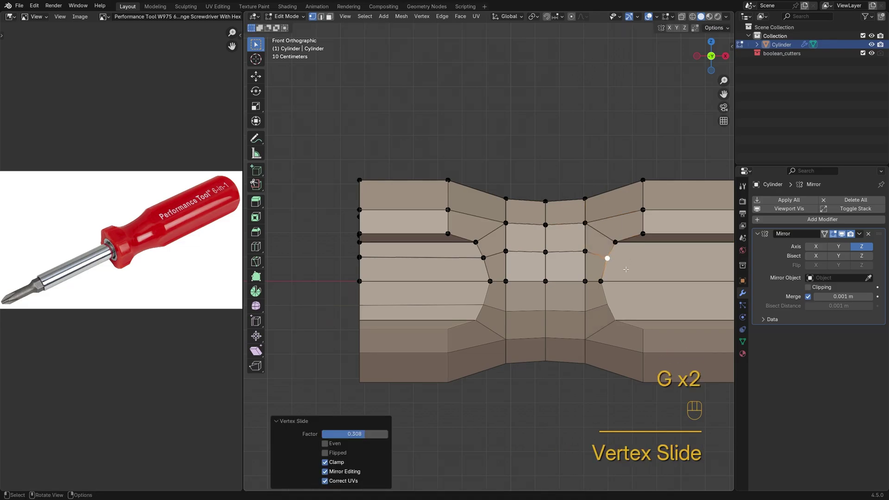
pyautogui.scroll(-2, 626, 269)
pyautogui.keyDown('shift'); pyautogui.moveTo(626, 269); pyautogui.dragTo(600, 254, button='middle'); pyautogui.keyUp('shift')
pyautogui.click(602, 253)
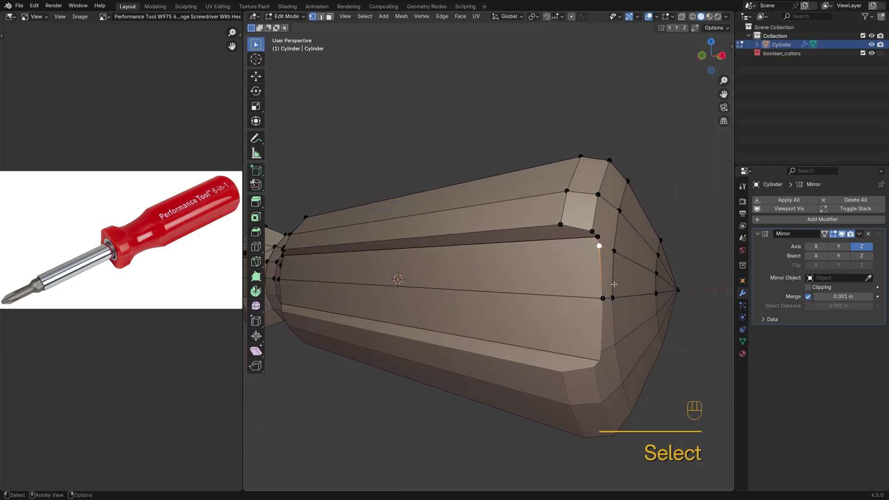
pyautogui.press('g')
pyautogui.press('g')
pyautogui.click(615, 298)
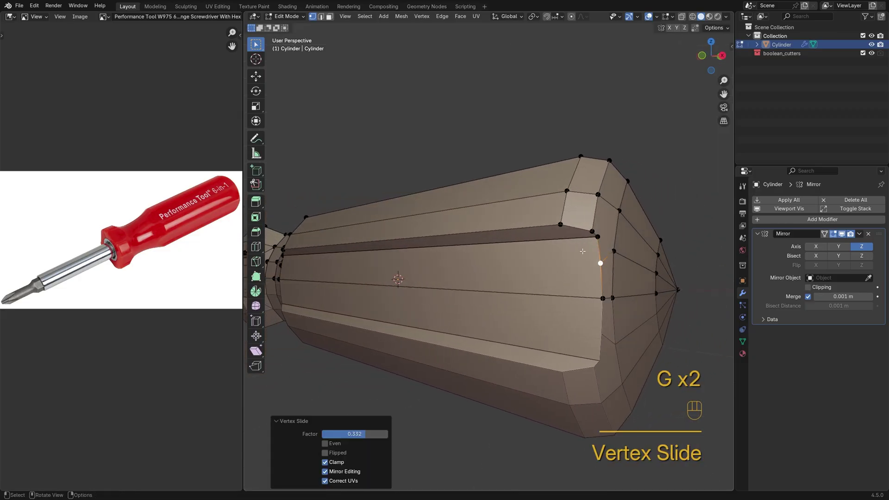
# Step: Connect the long groove's butt-end corner to the cap vertex, and join the groove's two slid end vertices with a lengthwise edge
pyautogui.click(598, 237)
pyautogui.keyDown('shift'); pyautogui.click(620, 211); pyautogui.keyUp('shift')
pyautogui.press('j')
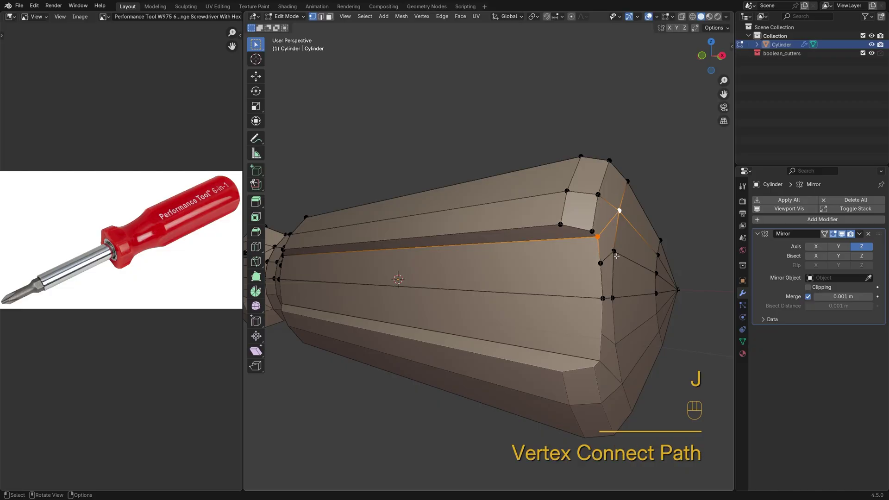
pyautogui.click(600, 263)
pyautogui.moveTo(486, 259); pyautogui.dragTo(476, 258, button='middle')
pyautogui.keyDown('alt'); pyautogui.moveTo(530, 258); pyautogui.dragTo(532, 259, button='middle'); pyautogui.keyUp('alt')
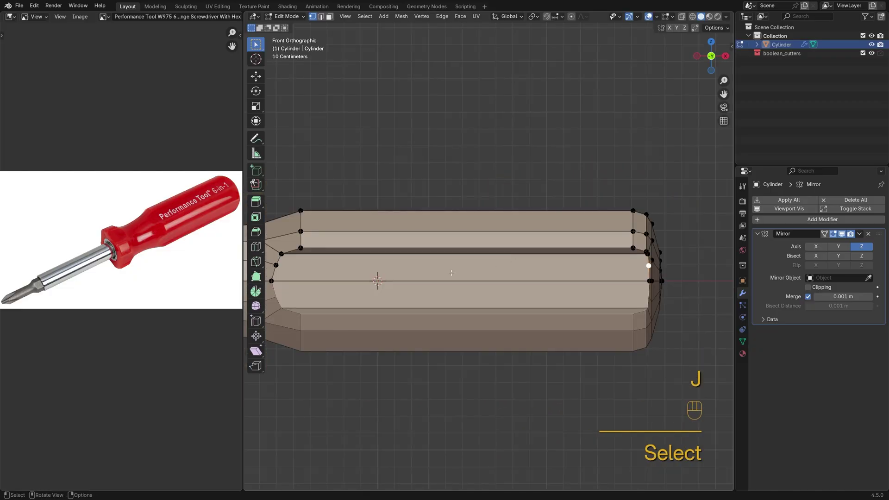
pyautogui.keyDown('shift'); pyautogui.click(276, 266); pyautogui.keyUp('shift')
pyautogui.press('j')
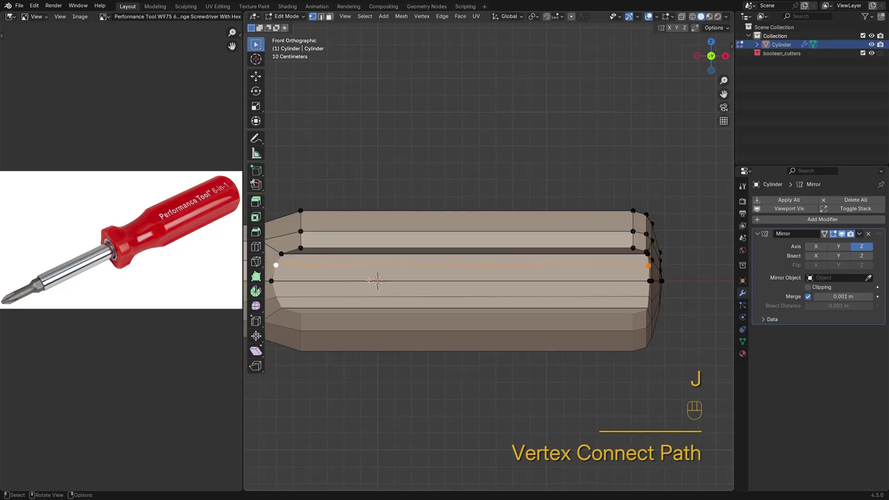
# Step: Knife vertical Z-constrained cuts down to the centre line near both ends of the long grip and near the neck side of the collar
pyautogui.keyDown('shift'); pyautogui.moveTo(369, 280); pyautogui.dragTo(395, 272, button='middle'); pyautogui.keyUp('shift')
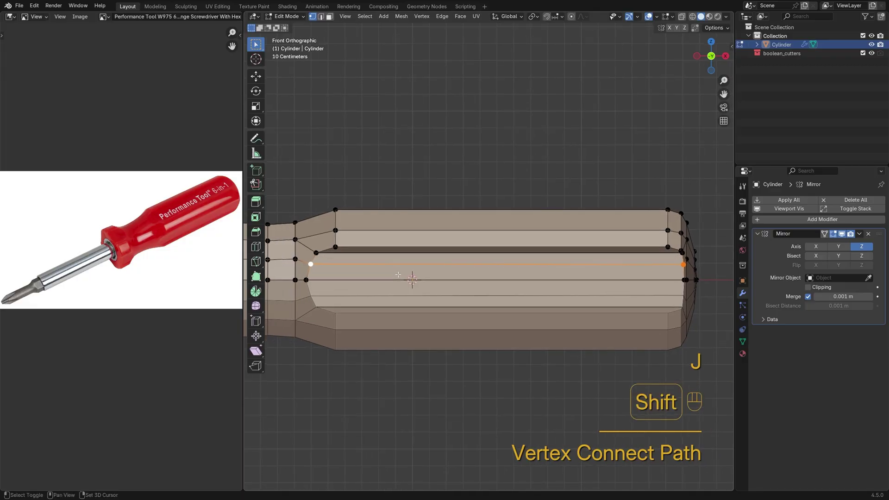
pyautogui.press('k')
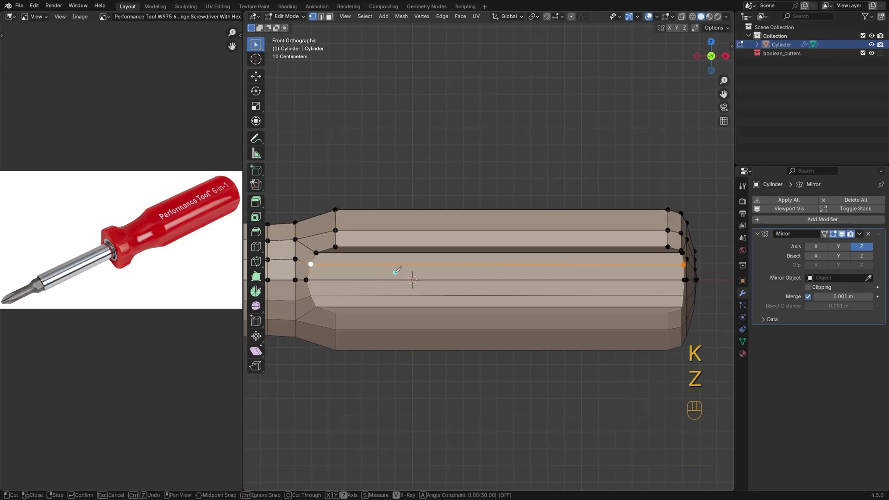
pyautogui.click(353, 209)
pyautogui.click(353, 280)
pyautogui.click(653, 209)
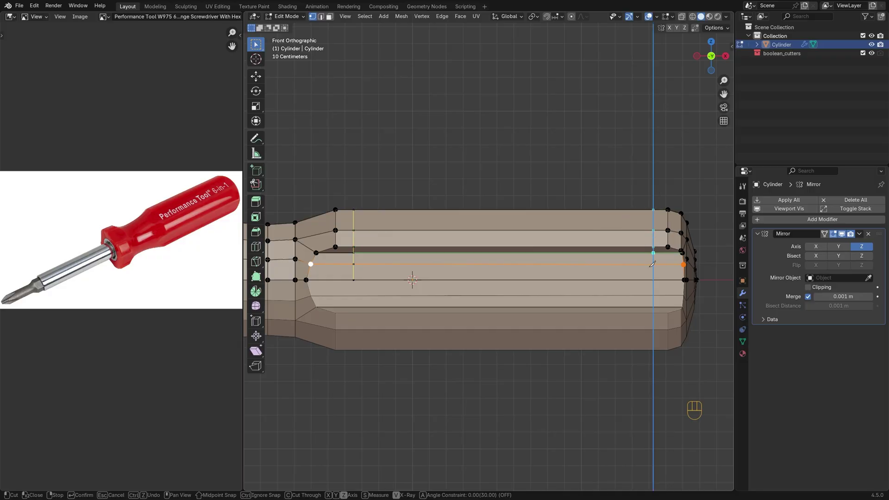
pyautogui.click(652, 280)
pyautogui.keyDown('shift'); pyautogui.moveTo(444, 293); pyautogui.dragTo(350, 215, button='middle'); pyautogui.keyUp('shift')
pyautogui.click(337, 205)
pyautogui.click(337, 276)
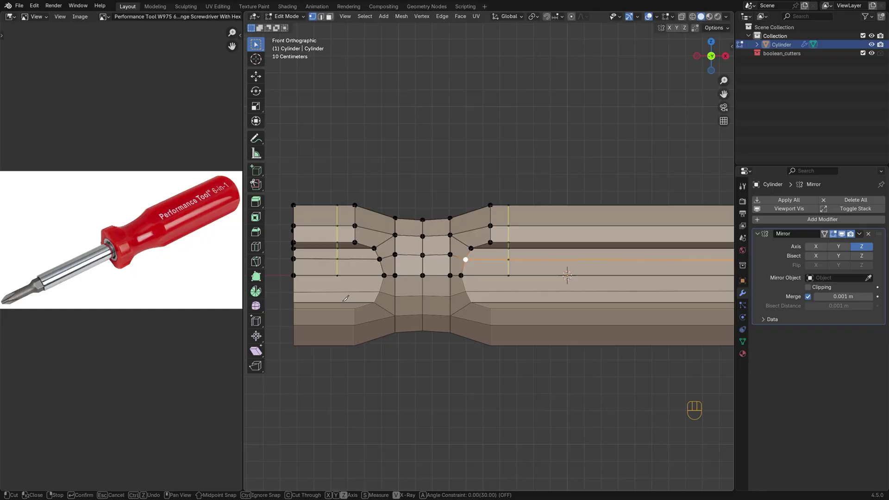
pyautogui.press('space')
# Step: Add one centred loop cut to the front of the collar and nine evenly spaced loop cuts along the long grip
pyautogui.hotkey('ctrl', 'r')
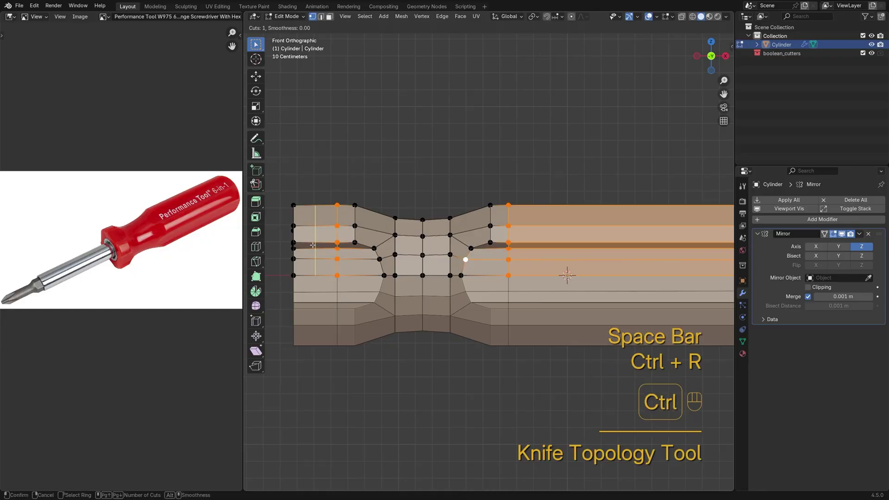
pyautogui.click(313, 248)
pyautogui.click(313, 248)
pyautogui.keyDown('shift'); pyautogui.moveTo(625, 245); pyautogui.dragTo(473, 259, button='middle'); pyautogui.keyUp('shift')
pyautogui.hotkey('ctrl', 'r')
pyautogui.scroll(8, 473, 259)
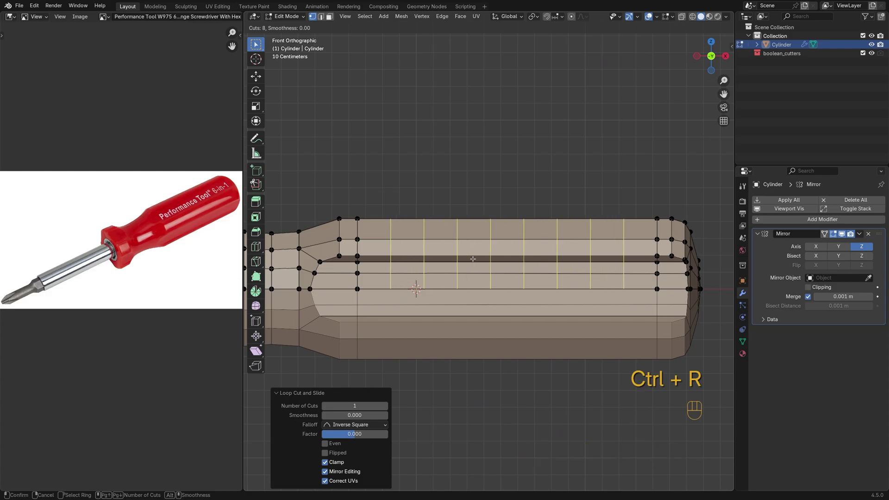
pyautogui.click(473, 259)
pyautogui.click(473, 259)
pyautogui.click(522, 162)
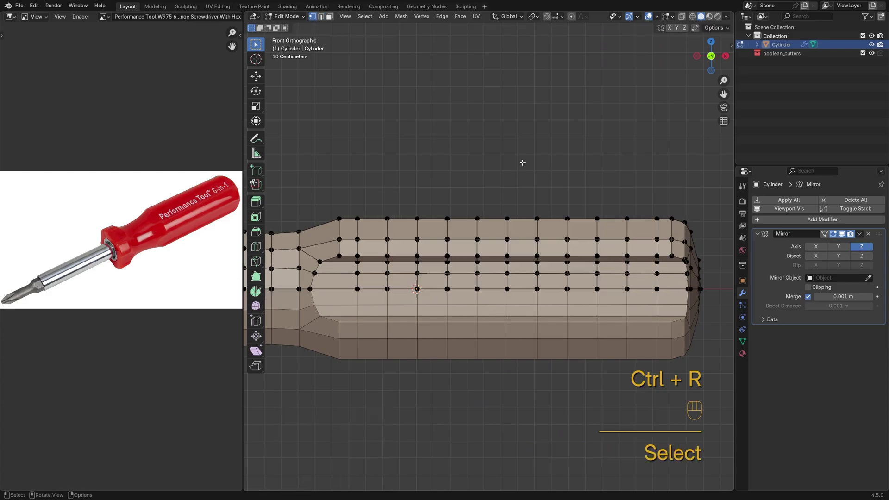
# Step: In Object Mode, add an Array modifier with count 4 to the handle wedge, disabling Relative Offset and enabling Object Offset
pyautogui.moveTo(522, 162); pyautogui.dragTo(544, 252, button='middle')
pyautogui.press('Tab')
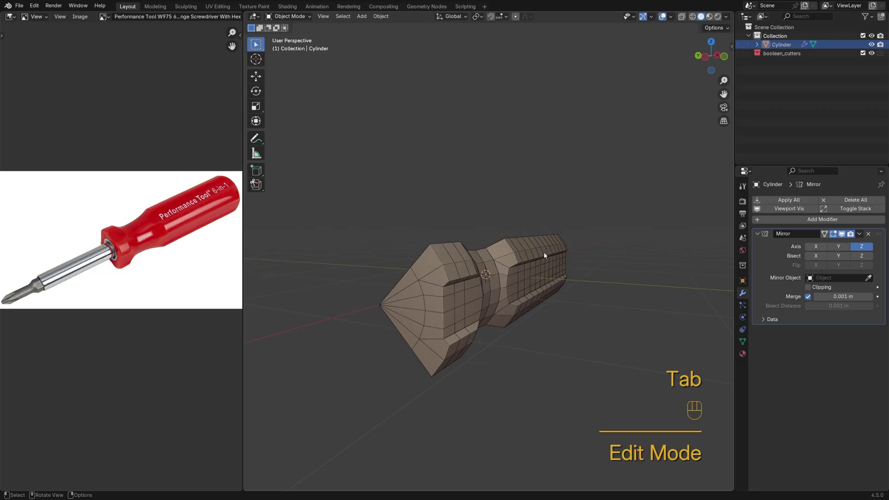
pyautogui.click(544, 253)
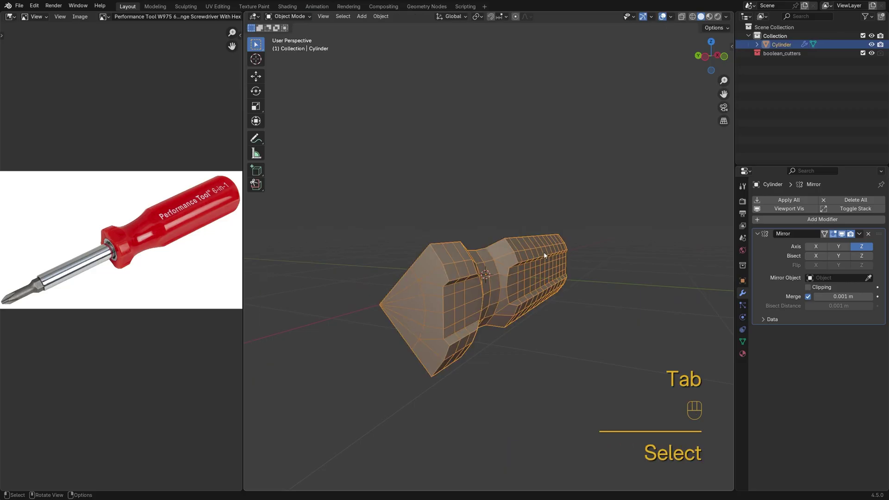
pyautogui.click(810, 220)
pyautogui.click(713, 221)
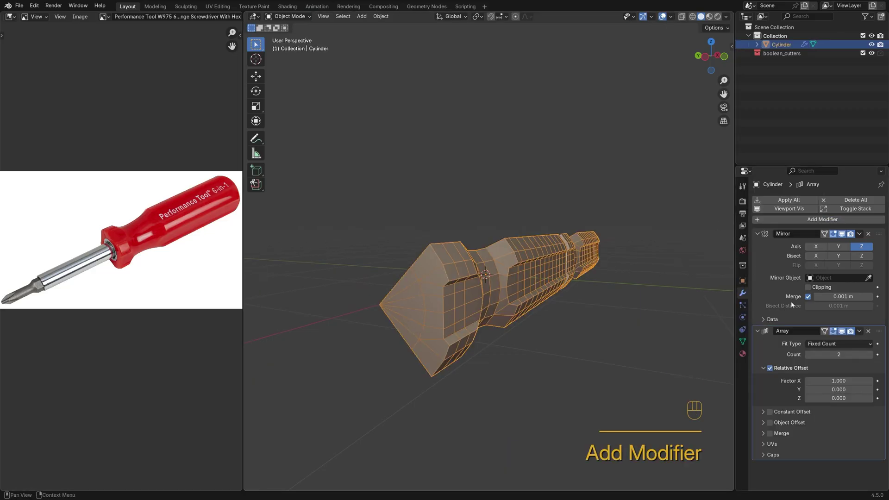
pyautogui.click(871, 354)
pyautogui.click(870, 354)
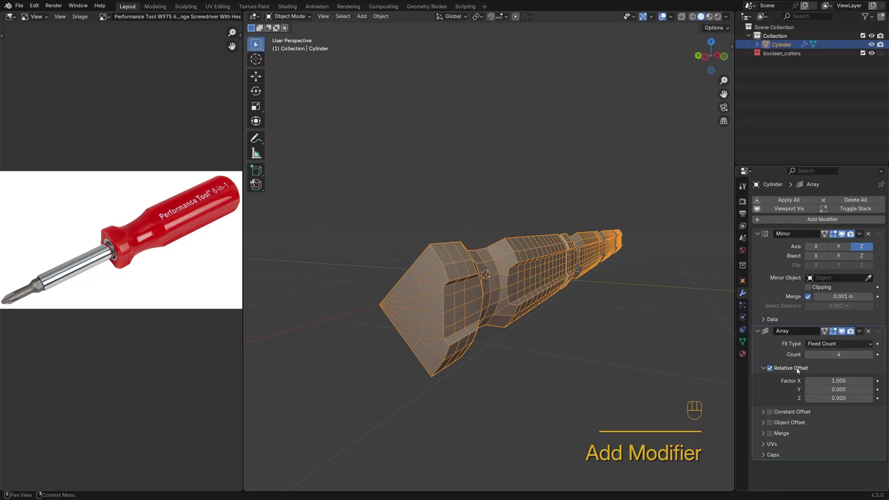
pyautogui.click(770, 368)
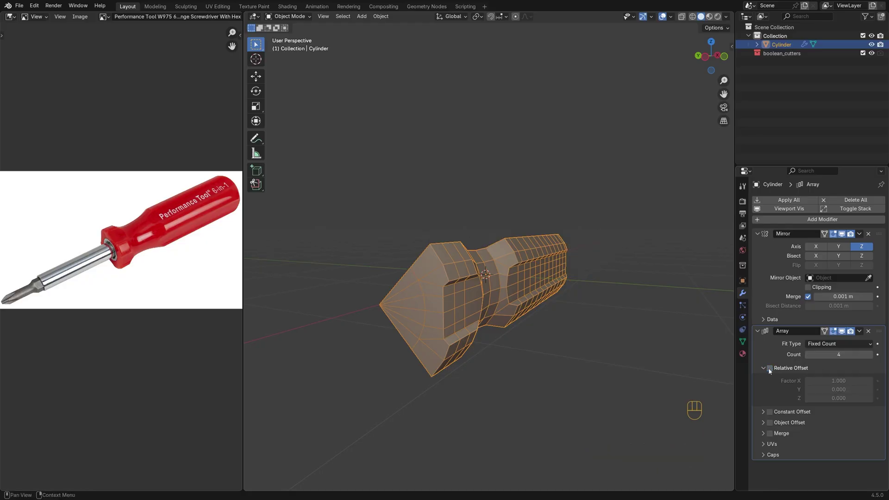
pyautogui.click(763, 423)
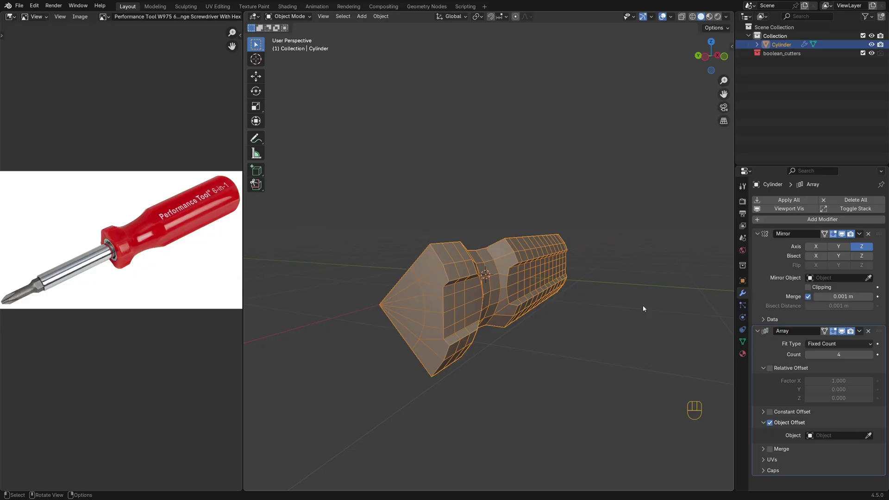
# Step: Add a Plain Axes empty at the origin and set it as the Array modifier's offset object
pyautogui.hotkey('shift', 'a')
pyautogui.moveTo(642, 306)
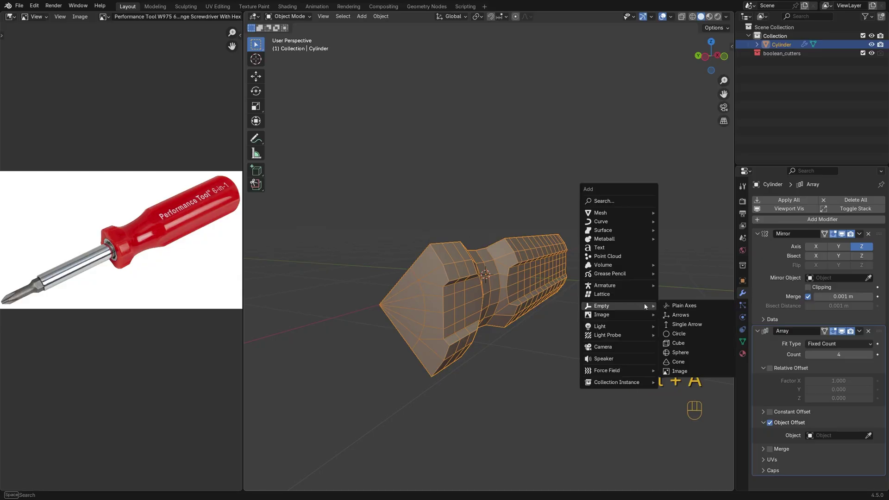
pyautogui.click(704, 305)
pyautogui.click(563, 264)
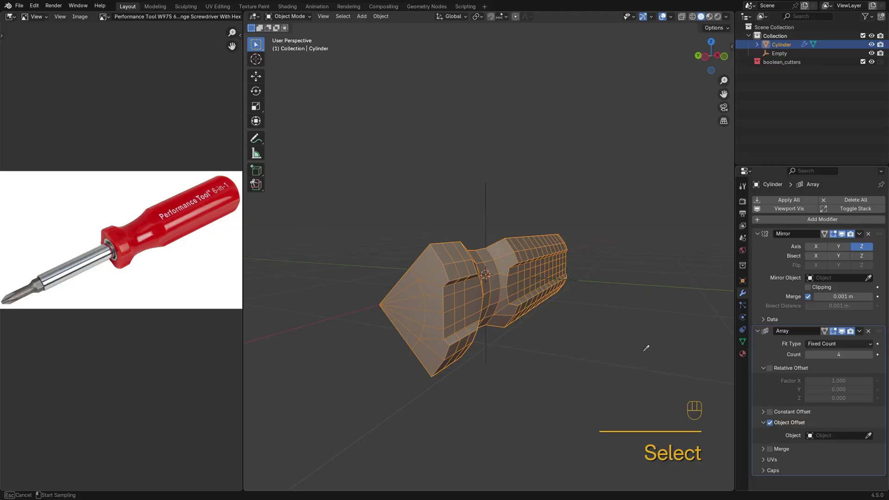
pyautogui.click(486, 212)
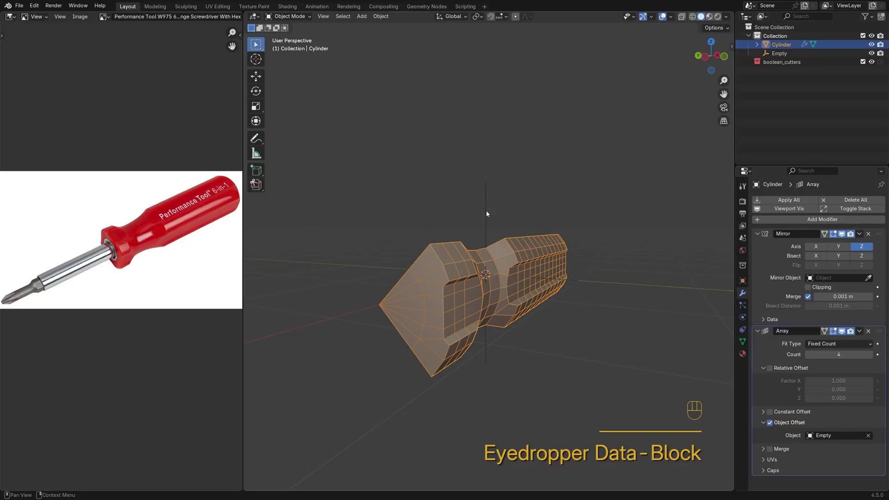
# Step: In the left orthographic view, rotate the empty by -360/4 degrees so the four wedges form the full handle
pyautogui.keyDown('alt'); pyautogui.moveTo(511, 239); pyautogui.dragTo(523, 233, button='middle'); pyautogui.keyUp('alt')
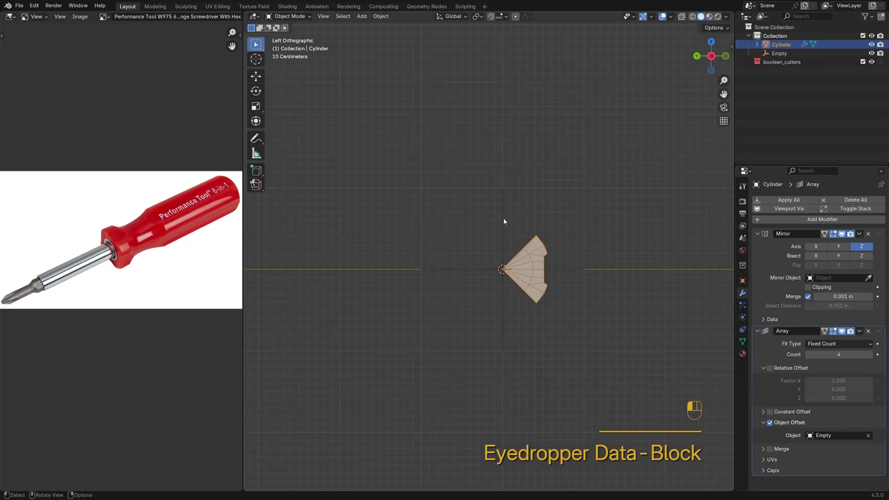
pyautogui.click(503, 220)
pyautogui.press('r')
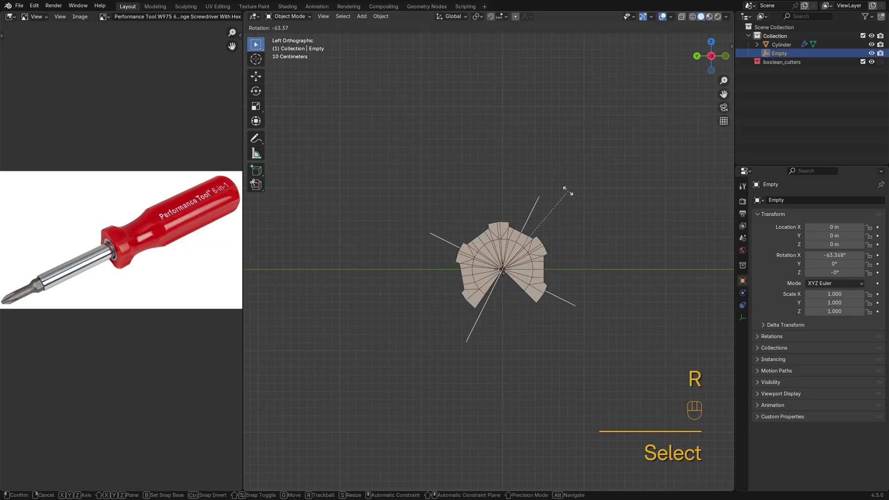
pyautogui.click(564, 191)
pyautogui.click(372, 442)
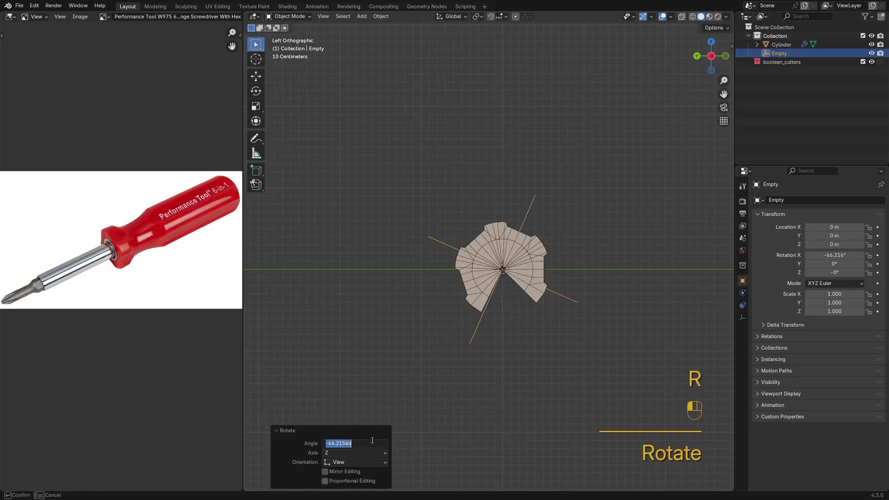
pyautogui.write('-360')
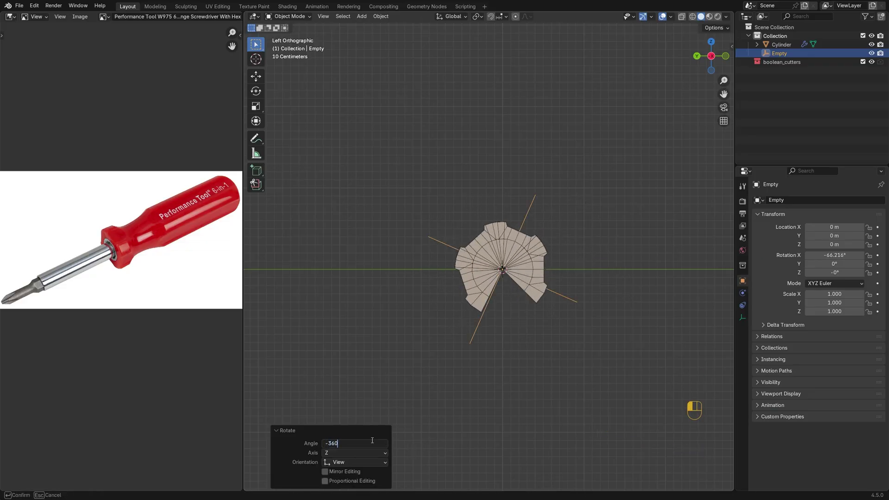
pyautogui.write('/4')
pyautogui.press('Return')
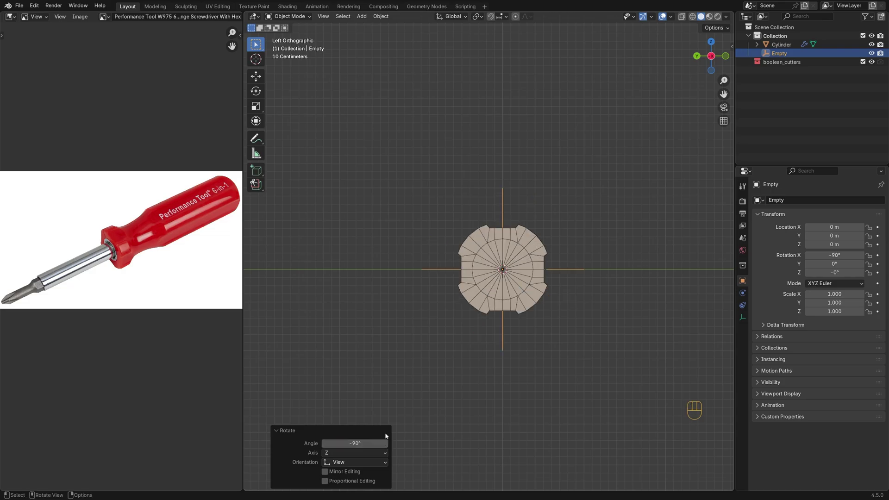
# Step: Enable Merge, including First and Last Copies, on the handle's Array modifier
pyautogui.moveTo(453, 366); pyautogui.dragTo(478, 370, button='middle')
pyautogui.click(504, 314)
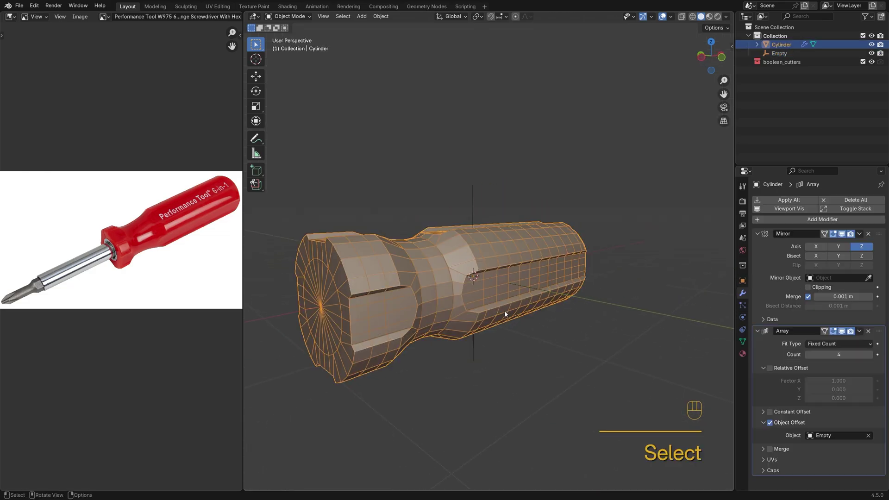
pyautogui.click(764, 449)
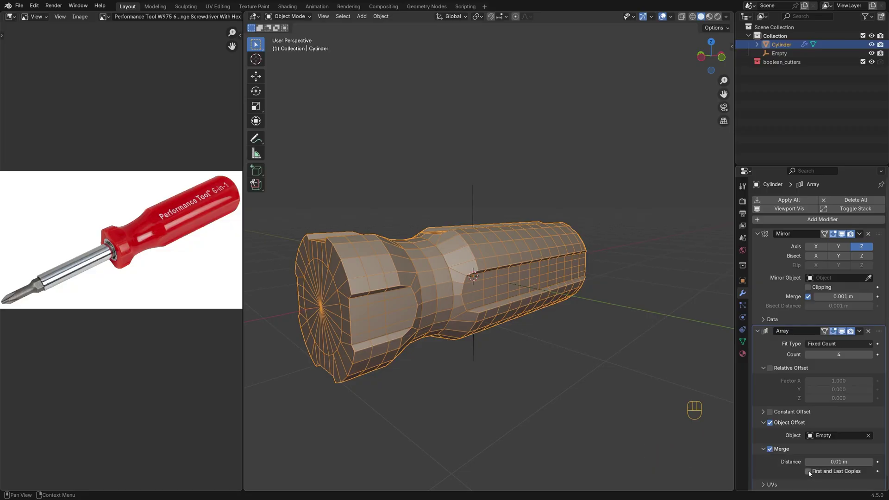
pyautogui.moveTo(502, 265); pyautogui.dragTo(493, 247, button='middle')
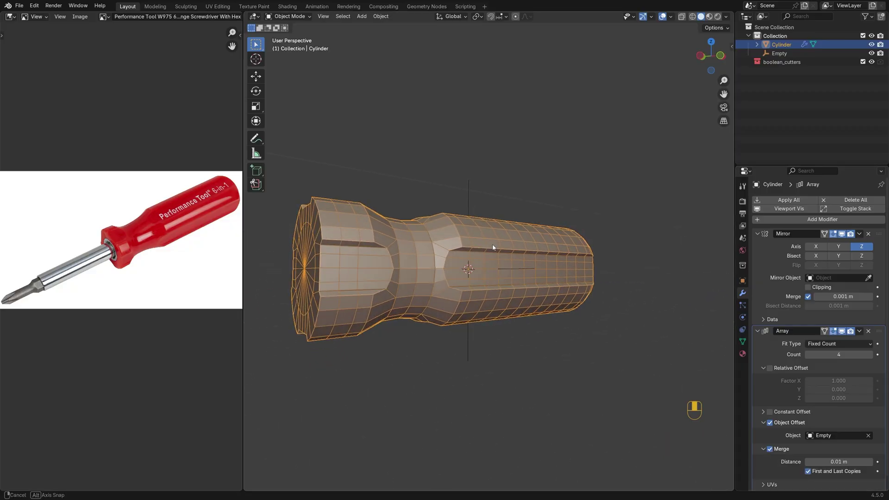
# Step: Apply all of the handle's modifiers and delete the empty
pyautogui.click(779, 202)
pyautogui.click(468, 203)
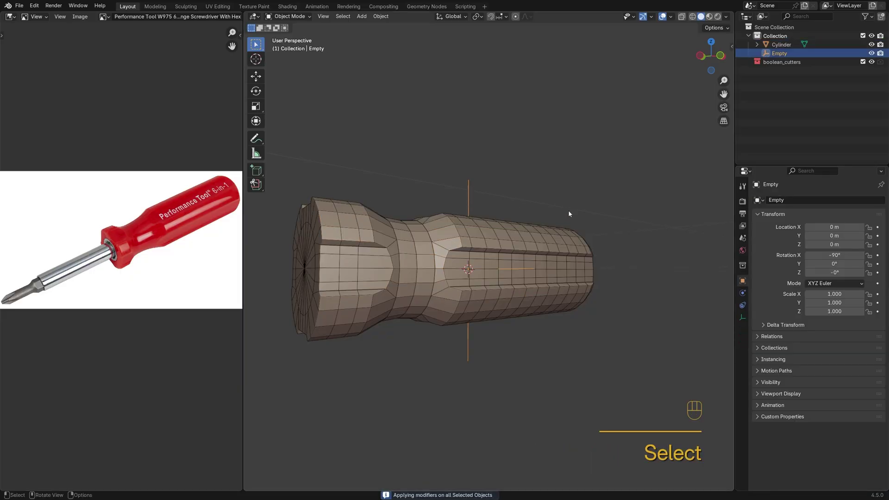
pyautogui.press('x')
pyautogui.click(569, 214)
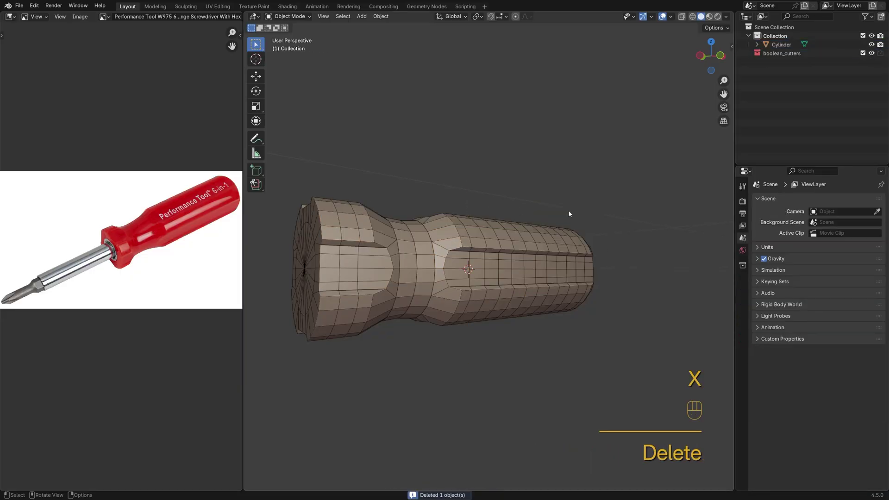
# Step: Inset the central disc of faces on the collar's end face three times, by about 0.118 m, 0.008 m and 0.07 m
pyautogui.click(438, 261)
pyautogui.moveTo(438, 260); pyautogui.dragTo(476, 247, button='middle')
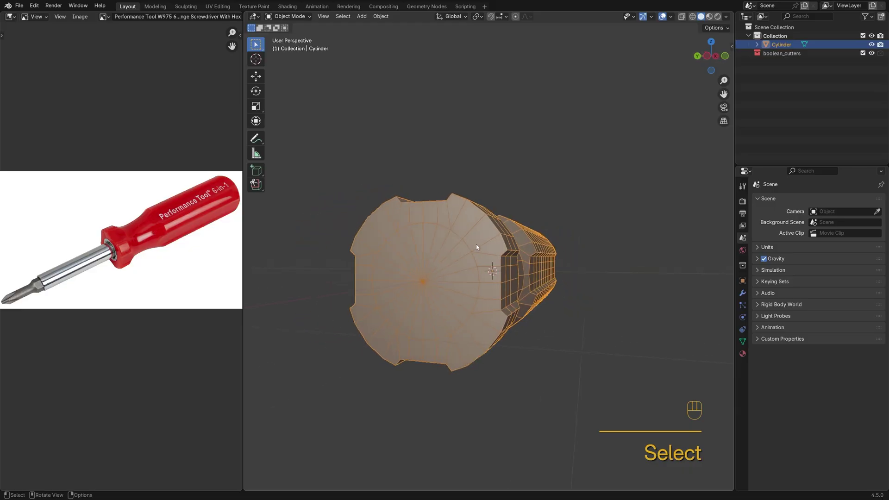
pyautogui.press('Tab')
pyautogui.press('3')
pyautogui.click(437, 302)
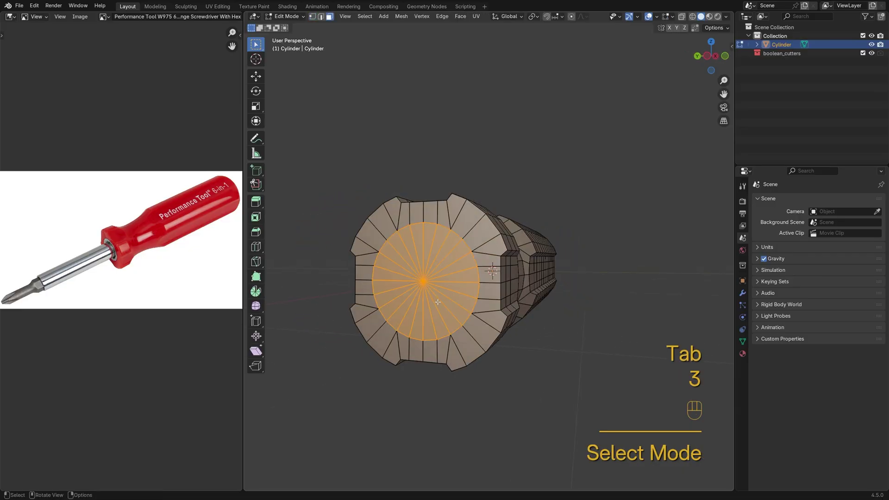
pyautogui.press('i')
pyautogui.click(606, 216)
pyautogui.press('i')
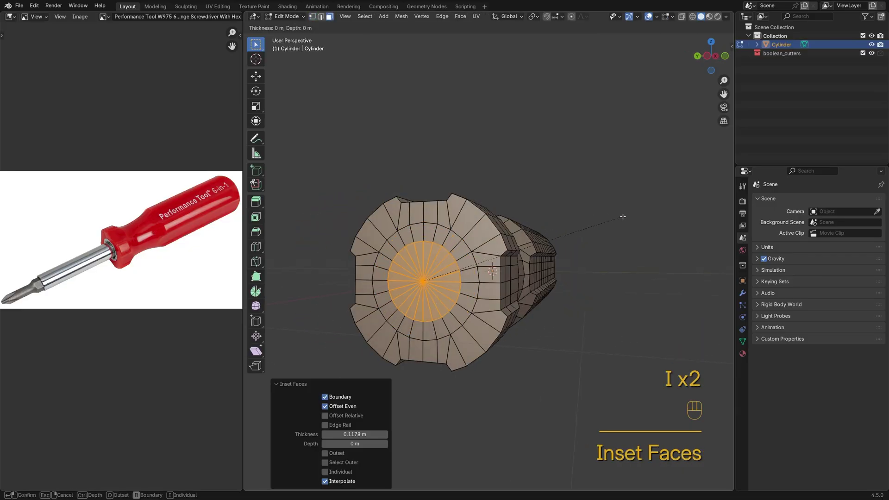
pyautogui.click(622, 216)
pyautogui.press('i')
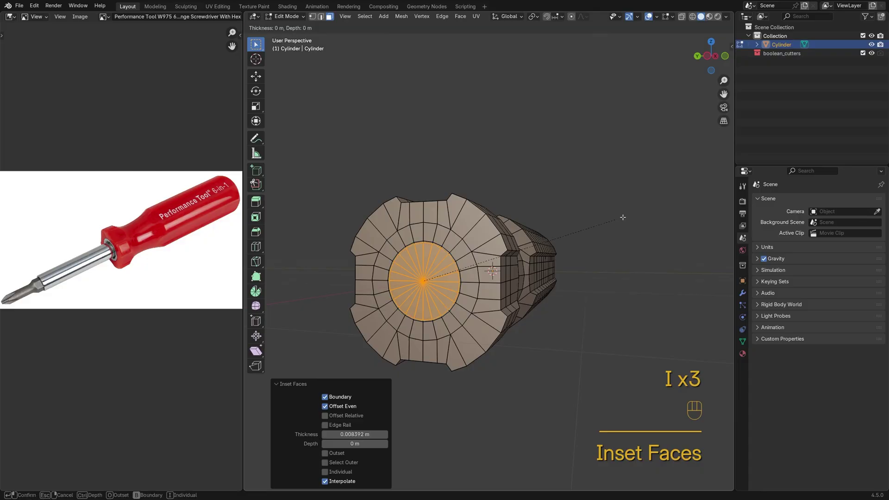
pyautogui.click(611, 217)
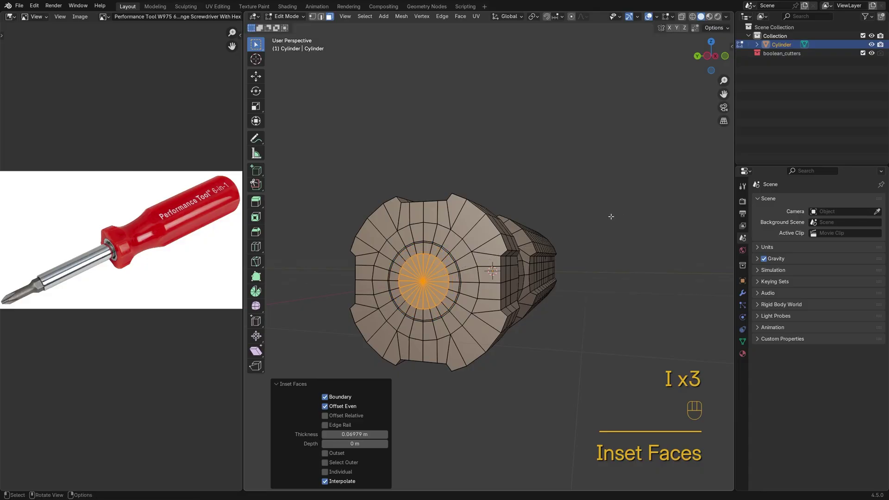
# Step: Add the narrow inset ring to the selected central disc, extrude both about 0.1 m into the handle, and return to Object Mode
pyautogui.scroll(2, 485, 281)
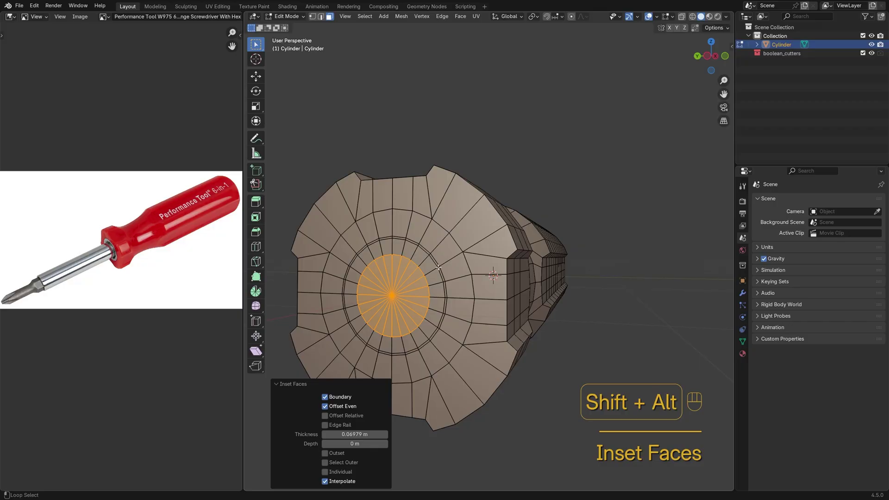
pyautogui.keyDown('alt'); pyautogui.keyDown('shift'); pyautogui.click(436, 260); pyautogui.keyUp('shift'); pyautogui.keyUp('alt')
pyautogui.press('e')
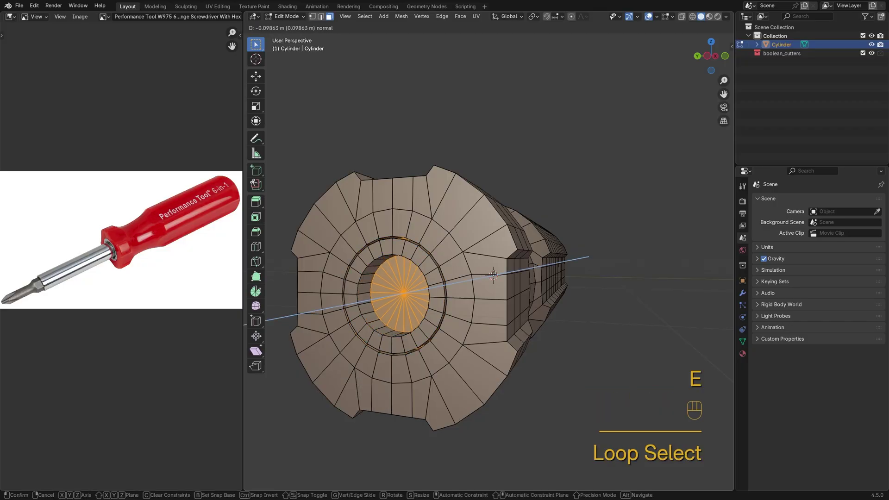
pyautogui.click(493, 275)
pyautogui.click(509, 164)
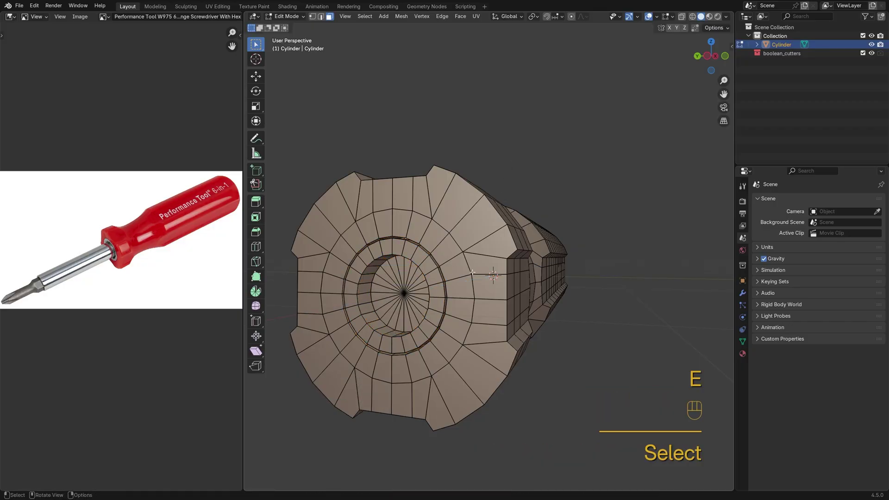
pyautogui.press('Tab')
# Step: In the left orthographic view, add a mesh circle with 6 vertices and align it to the view
pyautogui.moveTo(472, 271); pyautogui.dragTo(496, 262, button='middle')
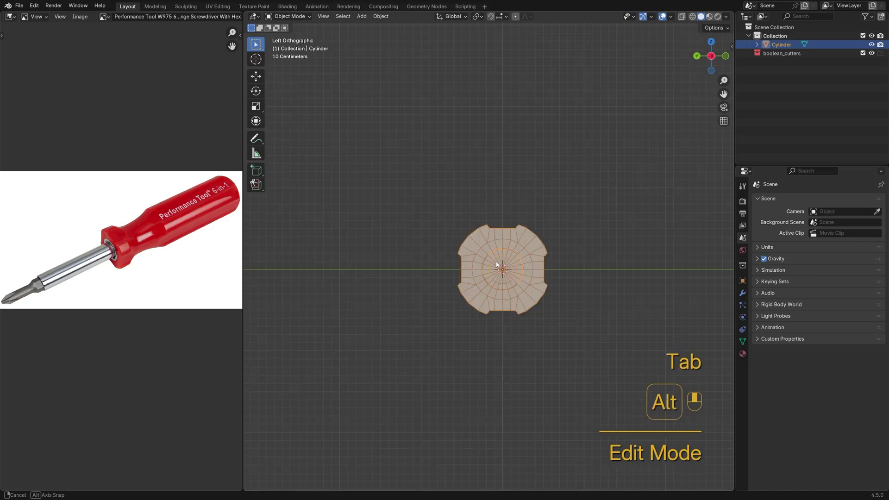
pyautogui.scroll(3, 576, 268)
pyautogui.keyDown('shift'); pyautogui.moveTo(568, 274); pyautogui.dragTo(573, 261, button='middle'); pyautogui.keyUp('shift')
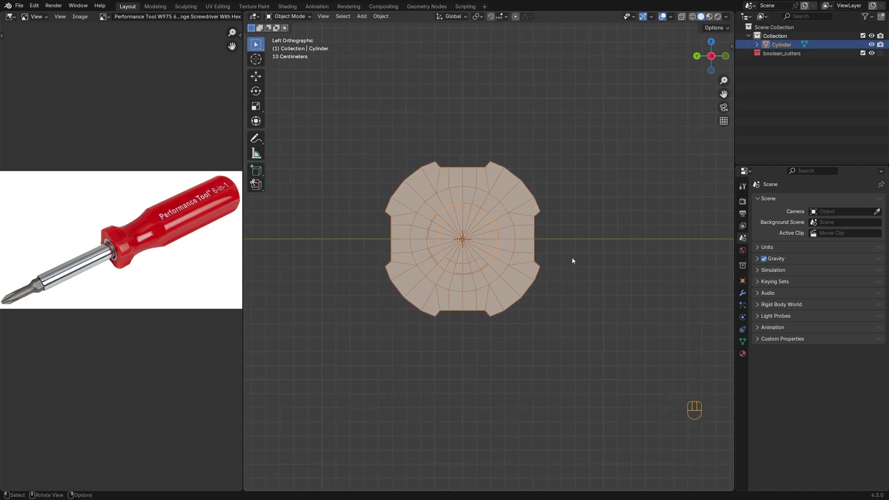
pyautogui.click(575, 260)
pyautogui.hotkey('shift', 'a')
pyautogui.moveTo(571, 259)
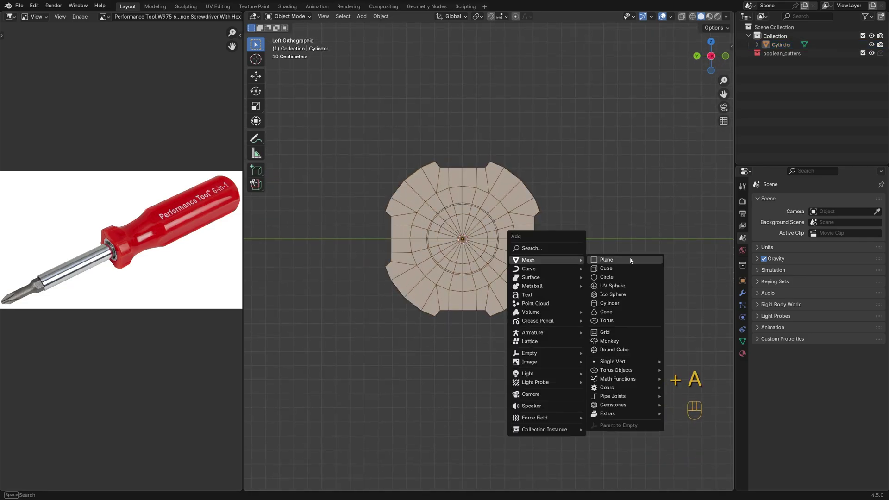
pyautogui.click(630, 277)
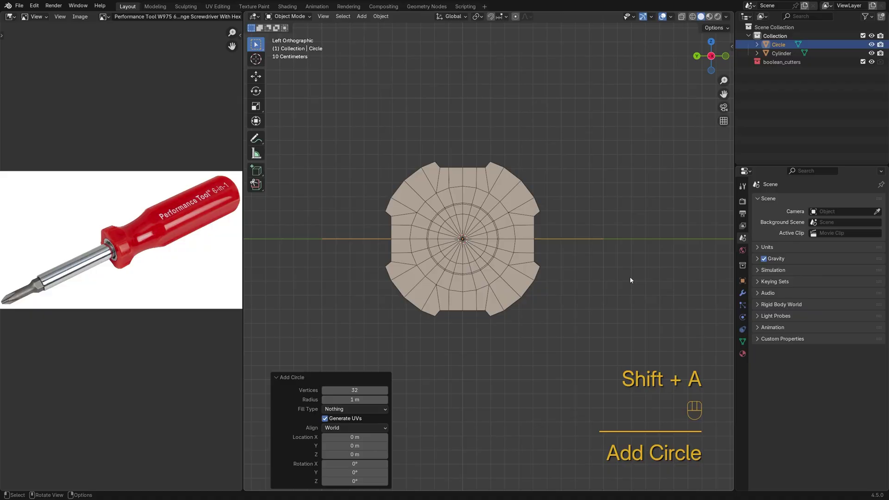
pyautogui.click(372, 393)
pyautogui.write('6')
pyautogui.press('Return')
pyautogui.click(360, 430)
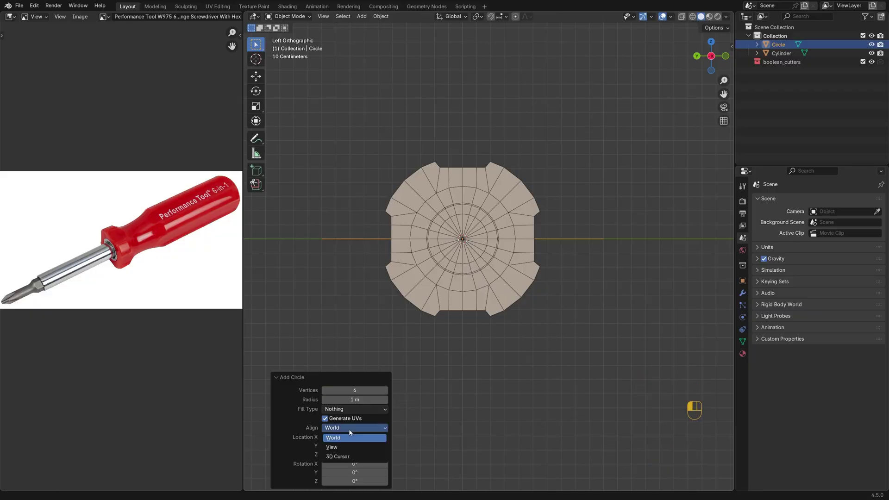
pyautogui.click(354, 447)
# Step: Turn on X-ray and scale the hexagon down by 0.314 and again by 0.509 to fit inside the central recess
pyautogui.hotkey('alt', 'z')
pyautogui.press('s')
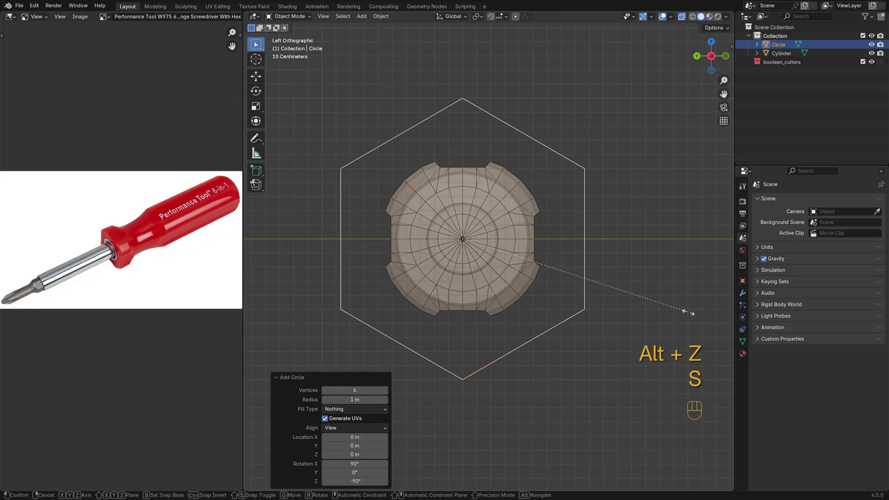
pyautogui.click(532, 269)
pyautogui.scroll(3, 628, 262)
pyautogui.press('s')
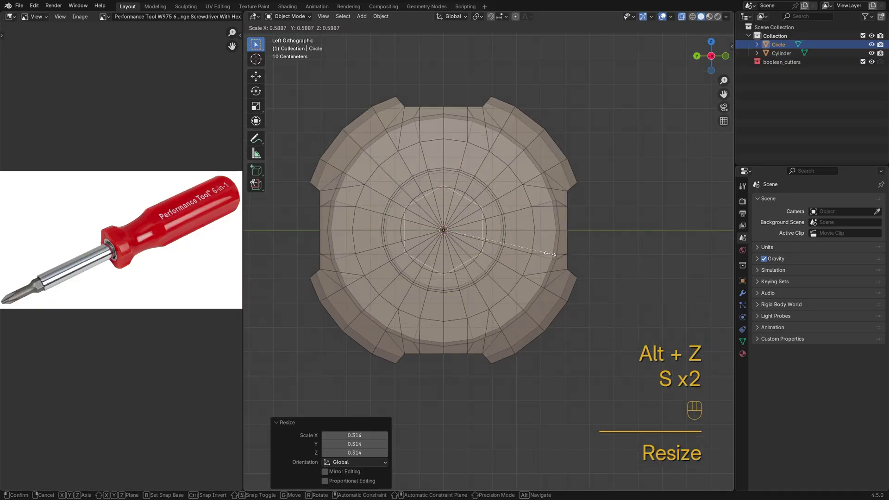
pyautogui.click(536, 252)
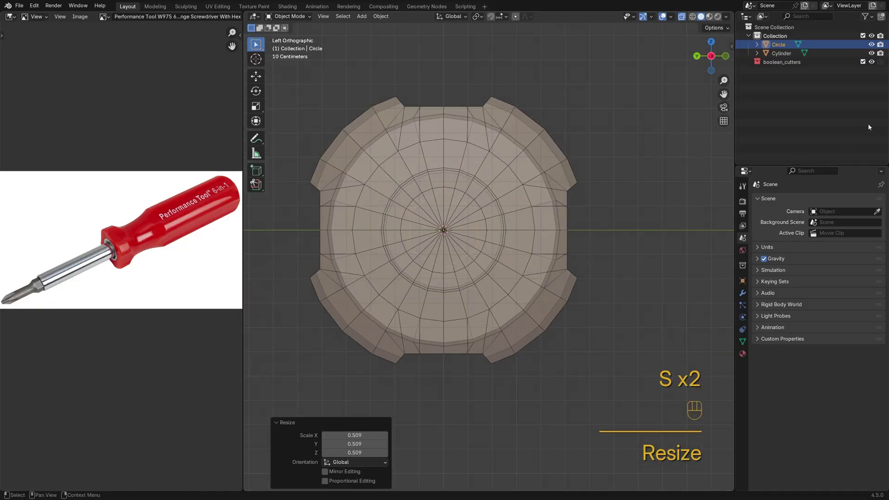
# Step: Hide the handle and subdivide all edges of the hexagon with 3 cuts
pyautogui.click(872, 53)
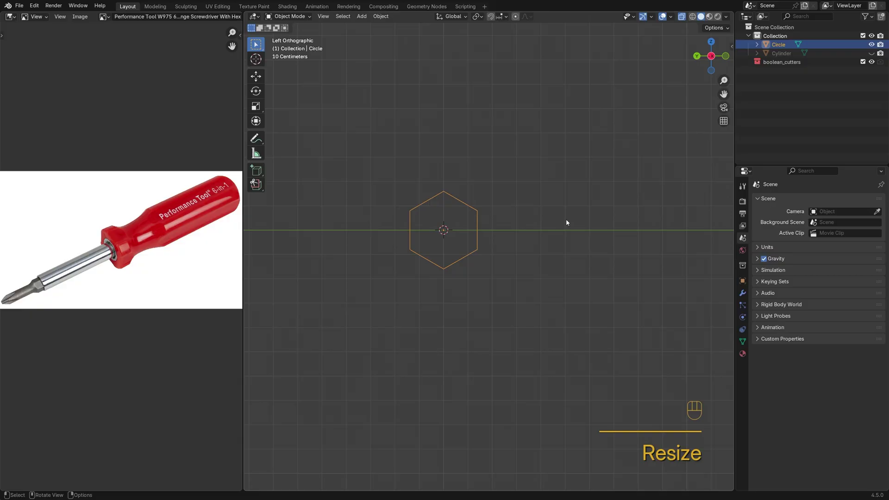
pyautogui.press('Tab')
pyautogui.press('1')
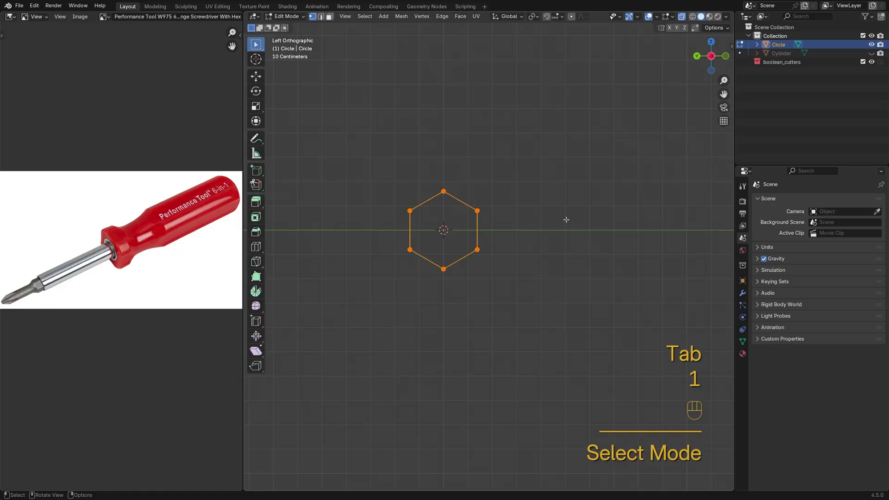
pyautogui.rightClick(598, 218)
pyautogui.click(540, 242)
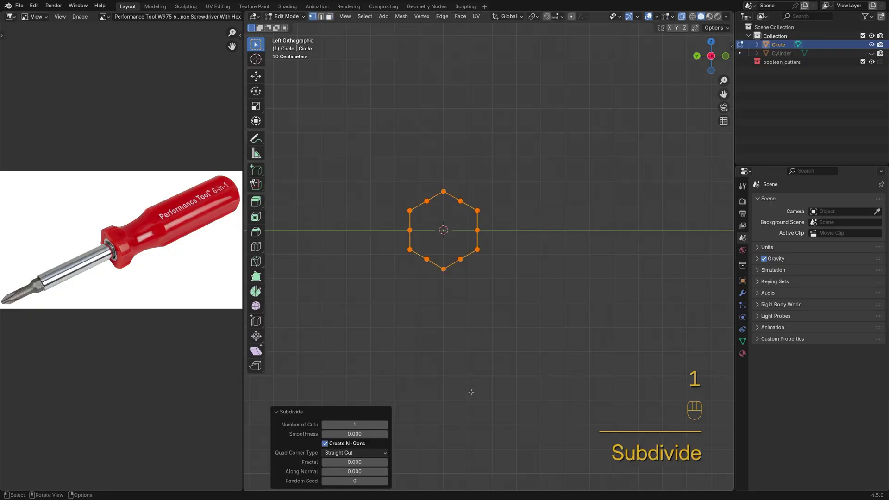
pyautogui.click(385, 425)
pyautogui.click(386, 424)
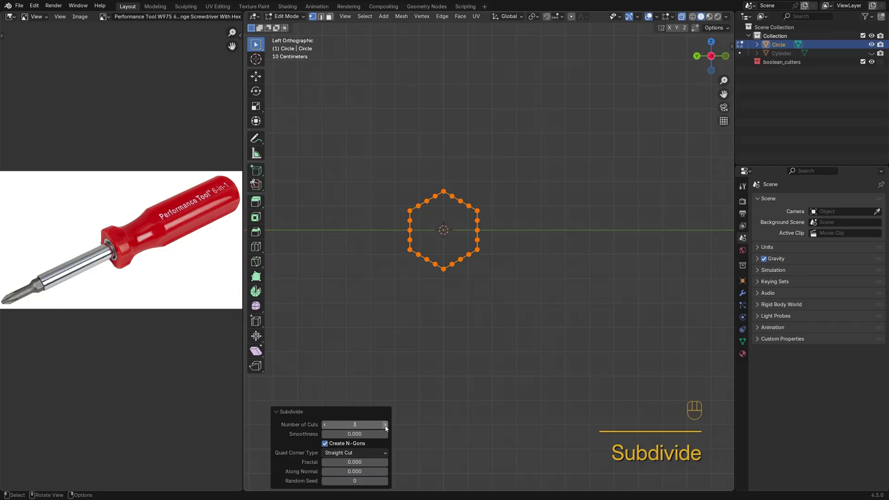
# Step: Extrude the subdivided hexagon about 0.21 m along the X axis
pyautogui.scroll(2, 520, 253)
pyautogui.keyDown('shift'); pyautogui.moveTo(520, 253); pyautogui.dragTo(545, 278, button='middle'); pyautogui.keyUp('shift')
pyautogui.press('e')
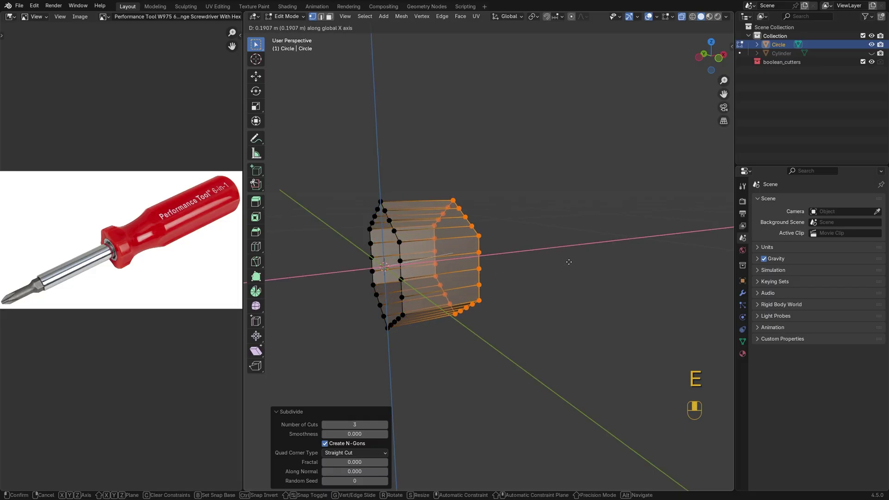
pyautogui.click(577, 260)
# Step: Extrude the hexagon's new end loop in place, scale it by 1.281, and round it with LoopTools Circle
pyautogui.press('e')
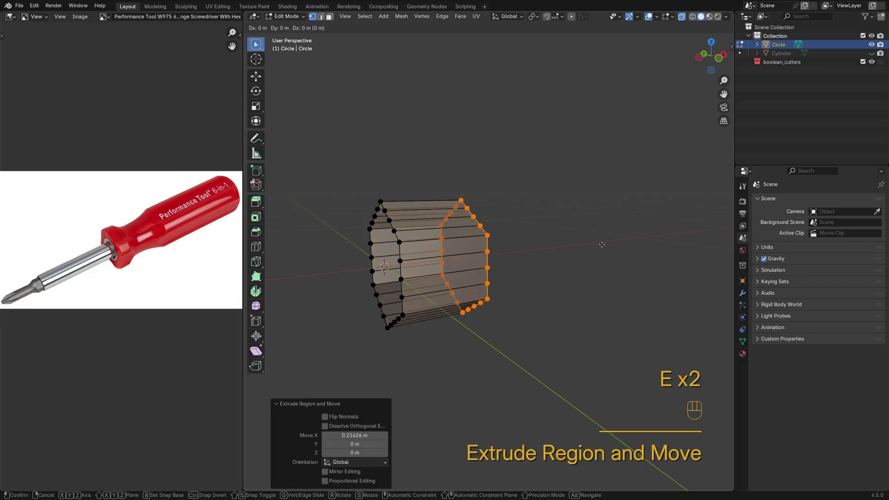
pyautogui.rightClick(602, 245)
pyautogui.press('s')
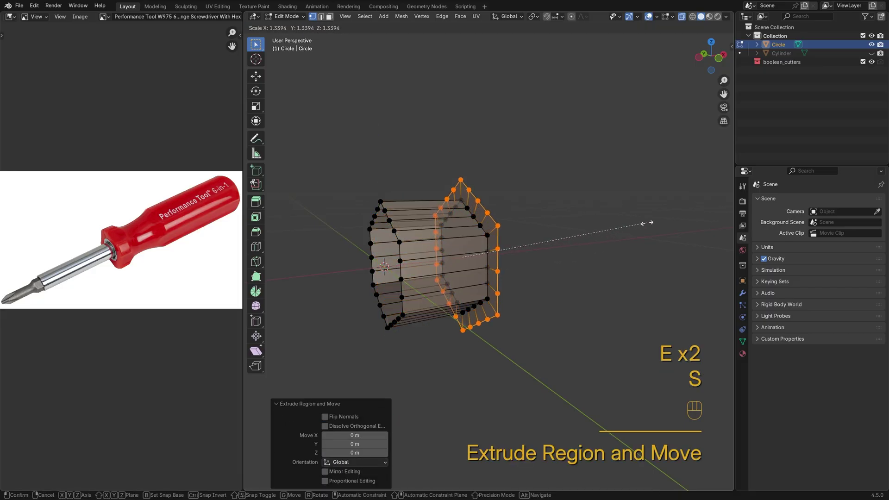
pyautogui.click(639, 225)
pyautogui.rightClick(640, 227)
pyautogui.moveTo(648, 224)
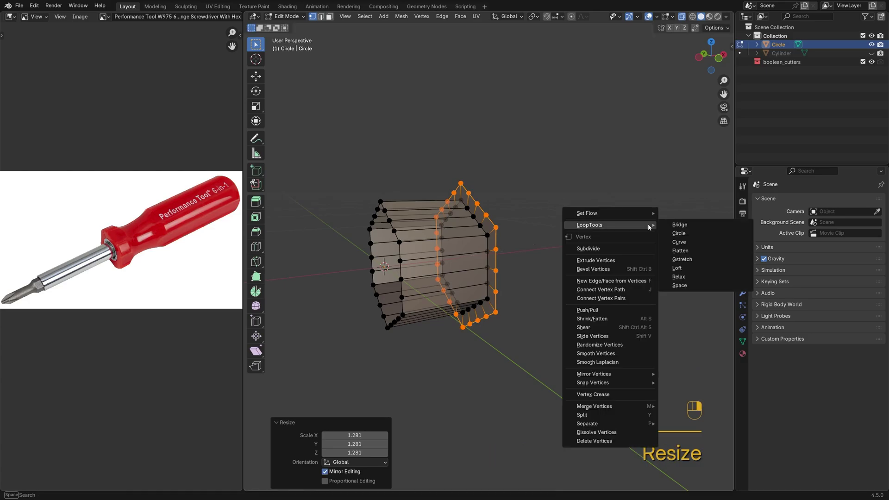
pyautogui.click(688, 237)
# Step: In the front orthographic view, extrude the rounded loop about 0.51 m along X
pyautogui.keyDown('alt'); pyautogui.moveTo(545, 273); pyautogui.dragTo(496, 264, button='middle'); pyautogui.keyUp('alt')
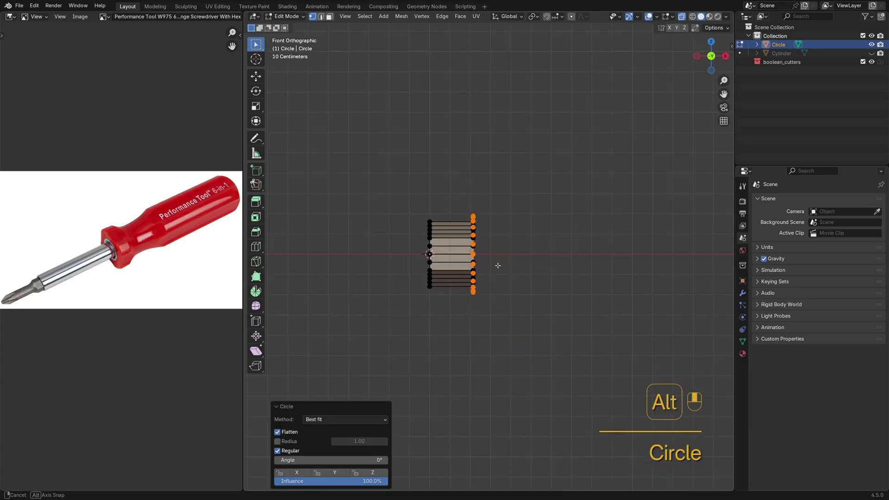
pyautogui.press('e')
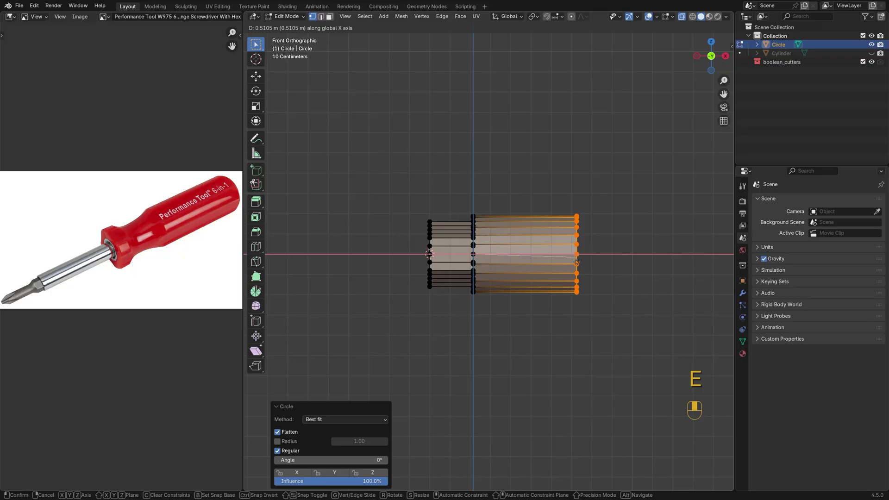
pyautogui.click(576, 262)
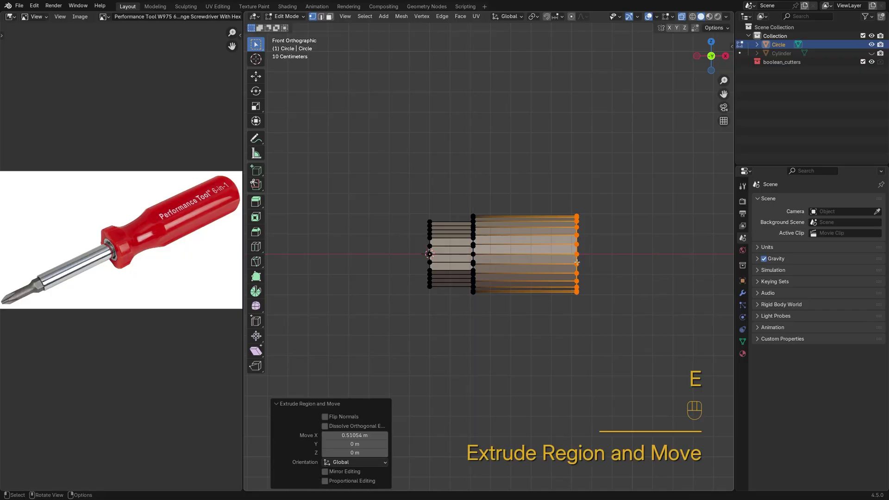
# Step: Move the middle vertex of each side on the open hexagonal end -0.058 m along X, using proportional editing with a size of about 0.123
pyautogui.click(423, 166)
pyautogui.scroll(3, 422, 185)
pyautogui.moveTo(422, 186); pyautogui.dragTo(492, 309, button='middle')
pyautogui.hotkey('alt', 'z')
pyautogui.keyDown('shift'); pyautogui.click(417, 286); pyautogui.keyUp('shift')
pyautogui.keyDown('shift'); pyautogui.click(494, 310); pyautogui.keyUp('shift')
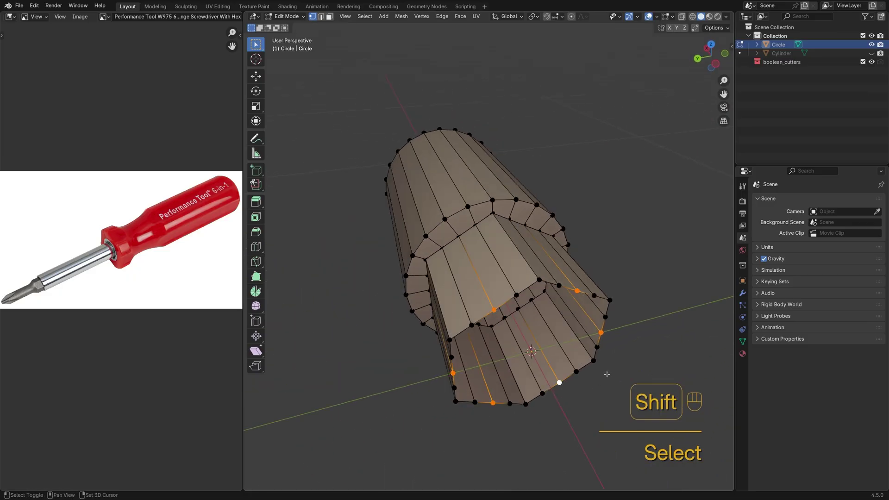
pyautogui.moveTo(607, 375); pyautogui.dragTo(499, 249, button='middle')
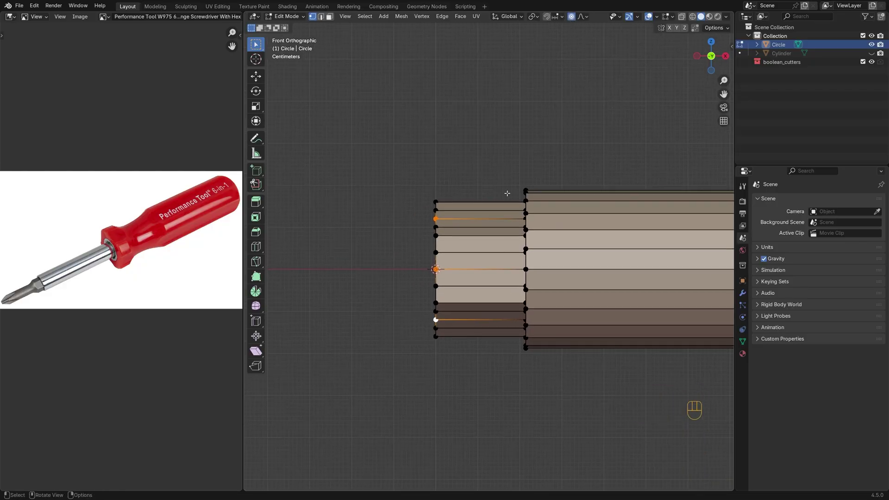
pyautogui.press('g')
pyautogui.press('x')
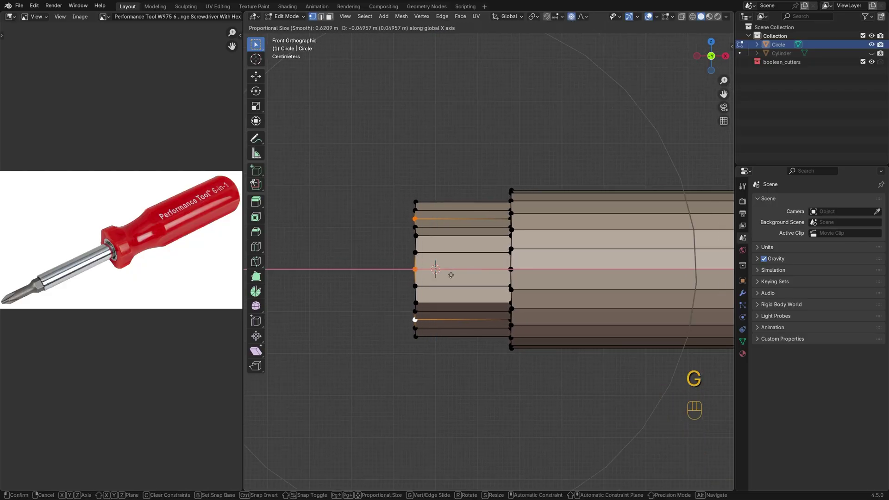
pyautogui.scroll(6, 451, 275)
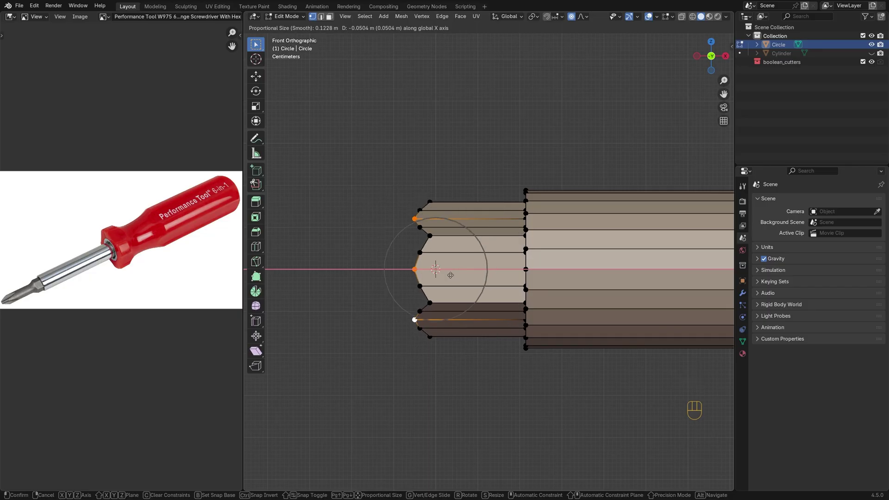
pyautogui.click(447, 275)
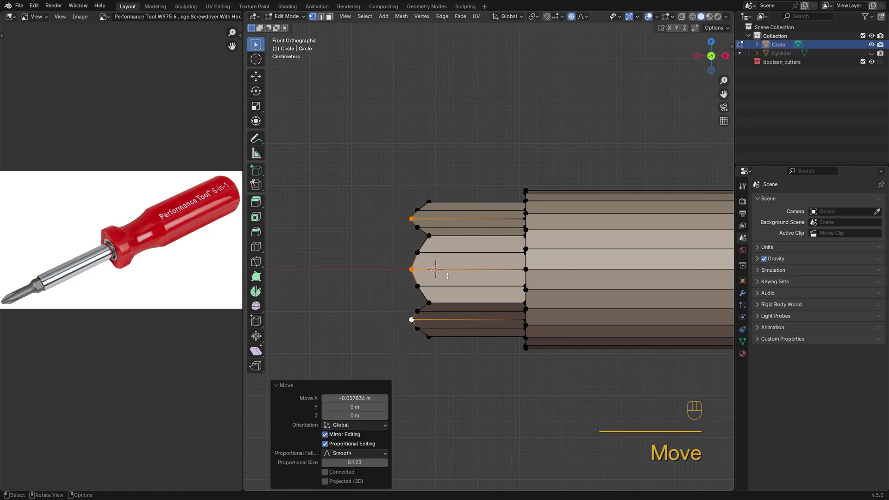
# Step: With X-ray on, select the whole scalloped end loop and extrude it about -0.13 m along X
pyautogui.hotkey('alt', 'z')
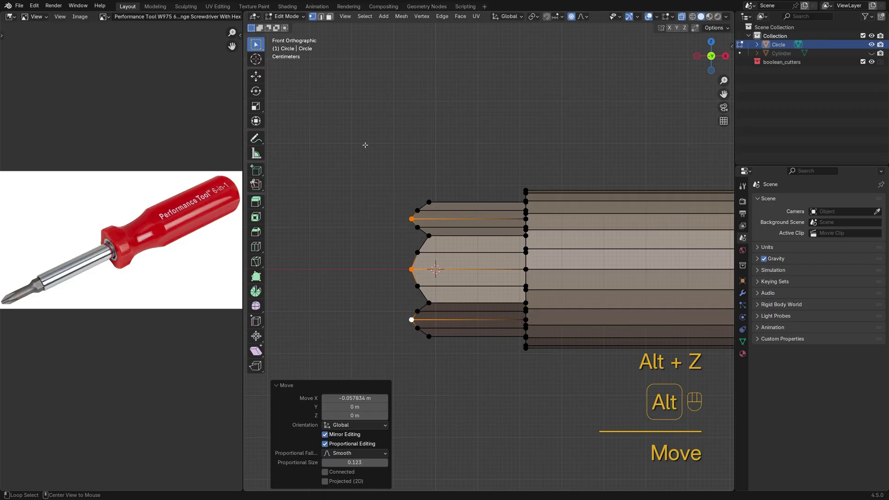
pyautogui.moveTo(363, 144); pyautogui.dragTo(450, 354)
pyautogui.keyDown('shift'); pyautogui.moveTo(445, 249); pyautogui.dragTo(492, 263, button='middle'); pyautogui.keyUp('shift')
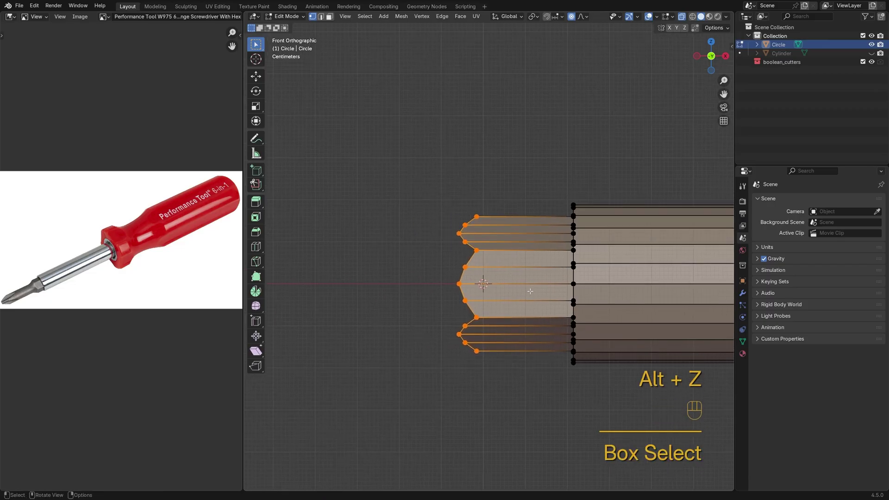
pyautogui.press('e')
pyautogui.click(501, 280)
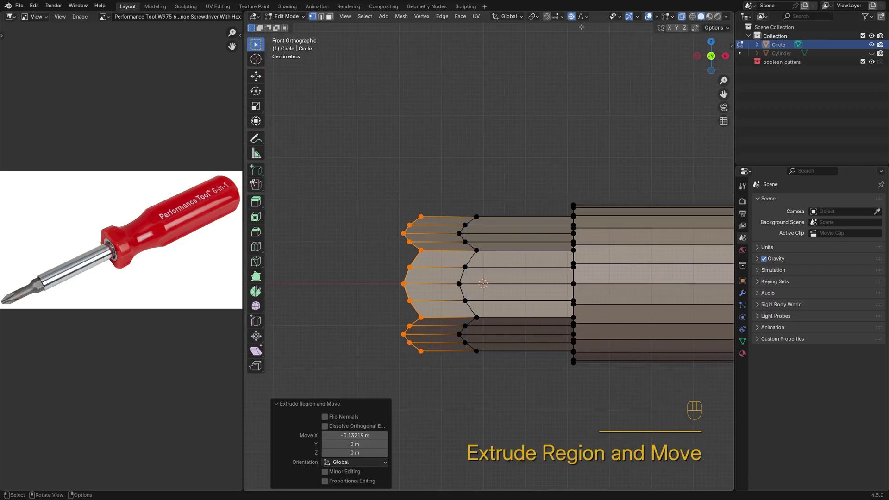
# Step: Turn off proportional editing and flatten the extruded end loop by scaling it to 0 along X
pyautogui.press('o')
pyautogui.press('s')
pyautogui.press('x')
pyautogui.press('KP_0')
pyautogui.press('KP_Enter')
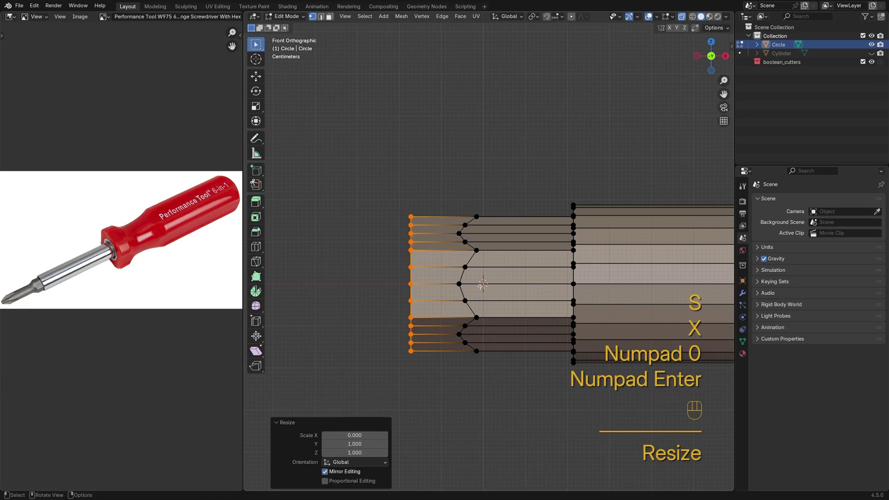
# Step: Round the flattened end loop with LoopTools Circle and scale it down by 0.658
pyautogui.rightClick(501, 285)
pyautogui.moveTo(501, 273)
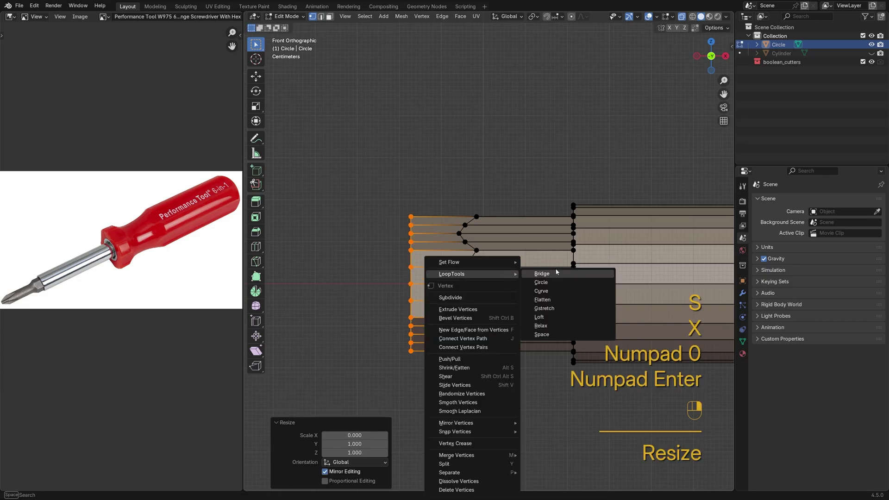
pyautogui.click(552, 283)
pyautogui.moveTo(552, 283); pyautogui.dragTo(544, 266, button='middle')
pyautogui.press('s')
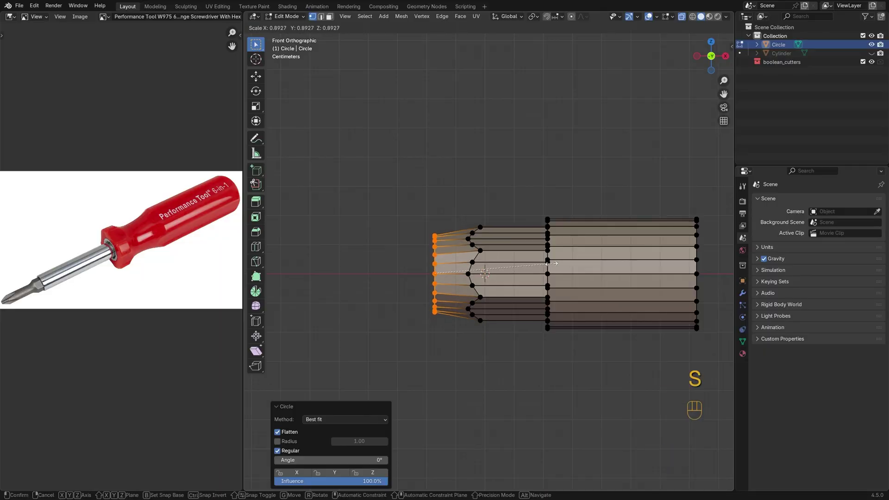
pyautogui.click(525, 265)
# Step: Extrude the round loop along negative X into a narrow shaft and bevel the loop at its base with 2 segments
pyautogui.press('e')
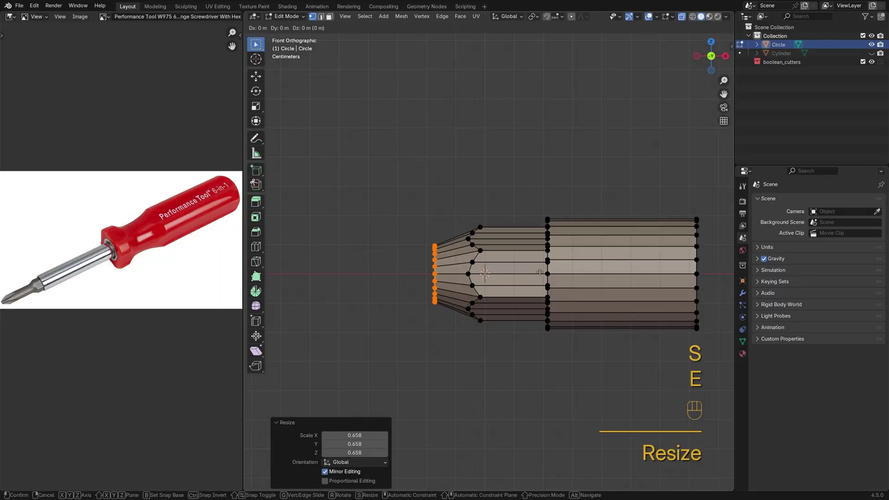
pyautogui.click(422, 225)
pyautogui.moveTo(423, 225); pyautogui.dragTo(447, 342)
pyautogui.hotkey('ctrl', 'b')
pyautogui.scroll(1, 559, 279)
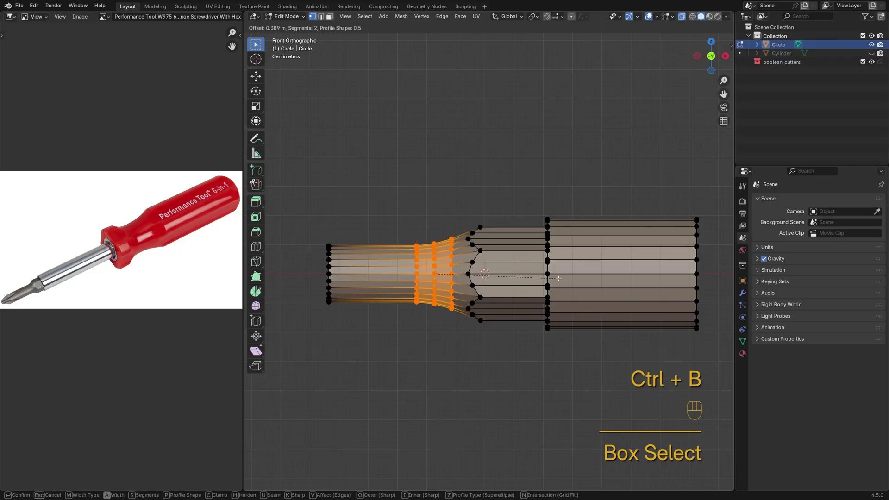
pyautogui.click(561, 280)
# Step: Shift the bevel's loop nearest the narrow shaft about 0.025 m and its middle loop about 0.015 m along X toward the hexagonal section
pyautogui.click(478, 215)
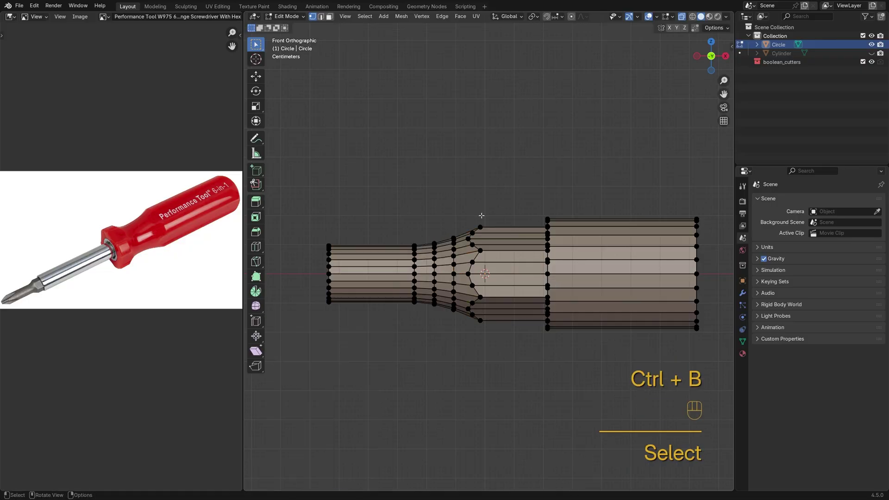
pyautogui.hotkey('alt', 'z')
pyautogui.moveTo(479, 214); pyautogui.dragTo(403, 227, button='middle')
pyautogui.hotkey('alt', 'z')
pyautogui.moveTo(399, 221); pyautogui.dragTo(418, 301)
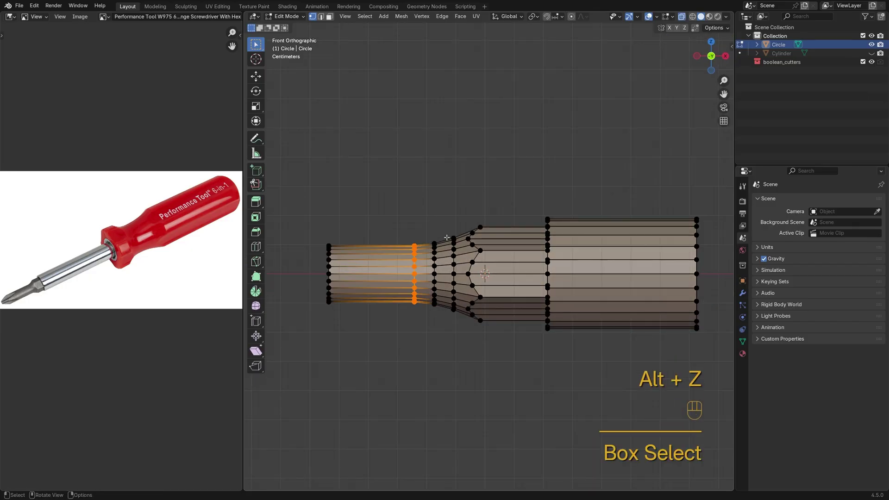
pyautogui.press('g')
pyautogui.click(456, 232)
pyautogui.press('g')
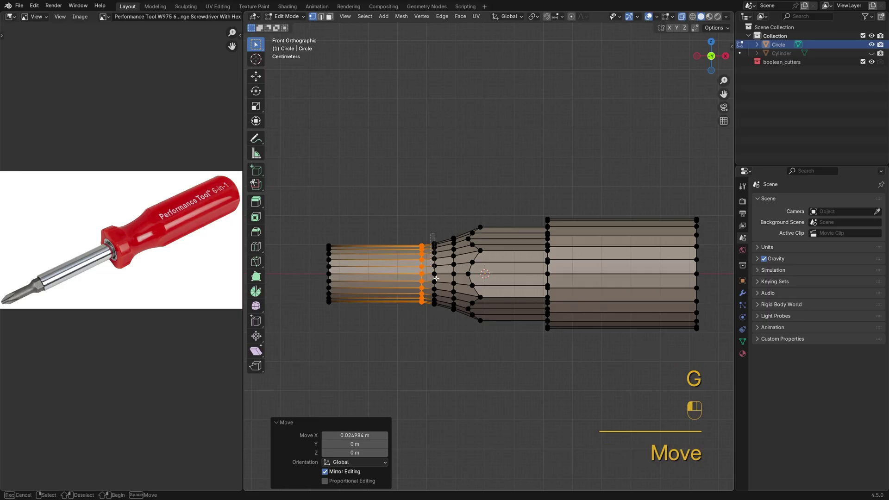
pyautogui.click(447, 254)
pyautogui.press('g')
pyautogui.press('g')
pyautogui.click(453, 256)
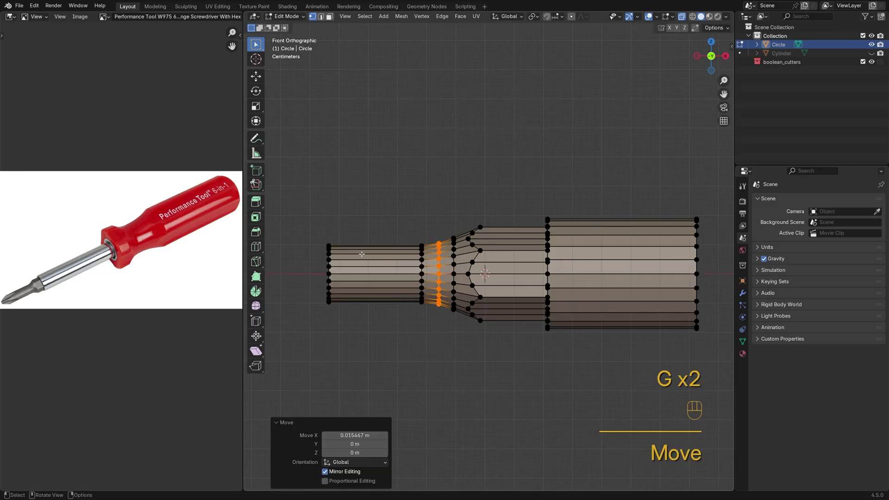
# Step: Extrude the narrow shaft's end loop about -0.133 m along X and scale it by 0.265 to taper the tip
pyautogui.moveTo(314, 232); pyautogui.dragTo(348, 388)
pyautogui.keyDown('shift'); pyautogui.moveTo(345, 253); pyautogui.dragTo(465, 279, button='middle'); pyautogui.keyUp('shift')
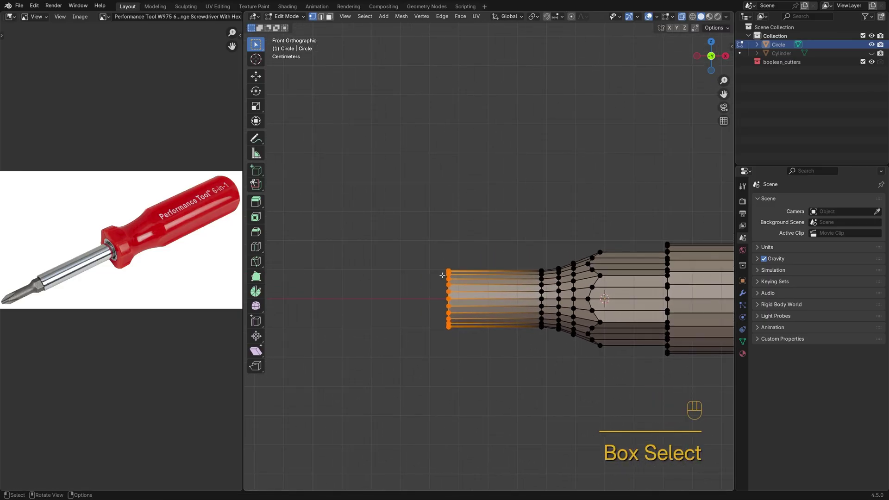
pyautogui.press('e')
pyautogui.click(470, 287)
pyautogui.press('s')
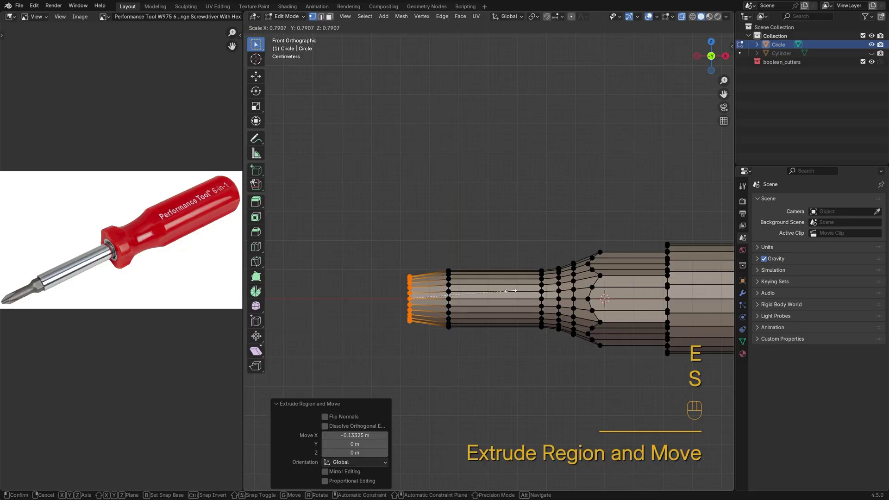
pyautogui.click(444, 290)
# Step: Cap the tip opening with a face split by Poke Faces, and inset it by about 0.099 m
pyautogui.moveTo(443, 291); pyautogui.dragTo(467, 278, button='middle')
pyautogui.hotkey('alt', 'z')
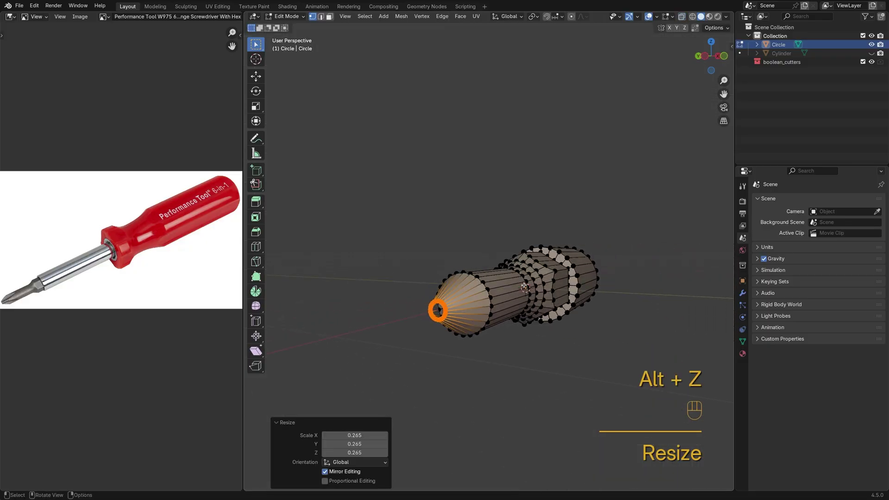
pyautogui.press('f')
pyautogui.moveTo(524, 288); pyautogui.dragTo(524, 285, button='middle')
pyautogui.press('3')
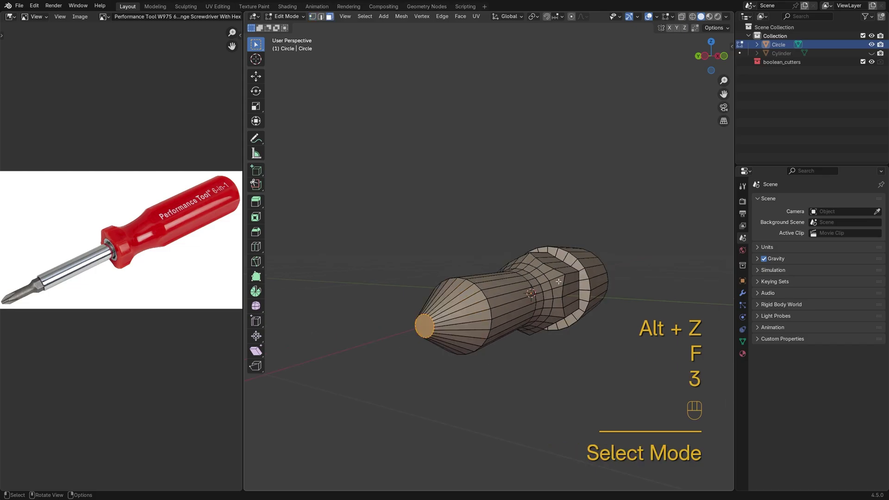
pyautogui.rightClick(558, 283)
pyautogui.click(547, 339)
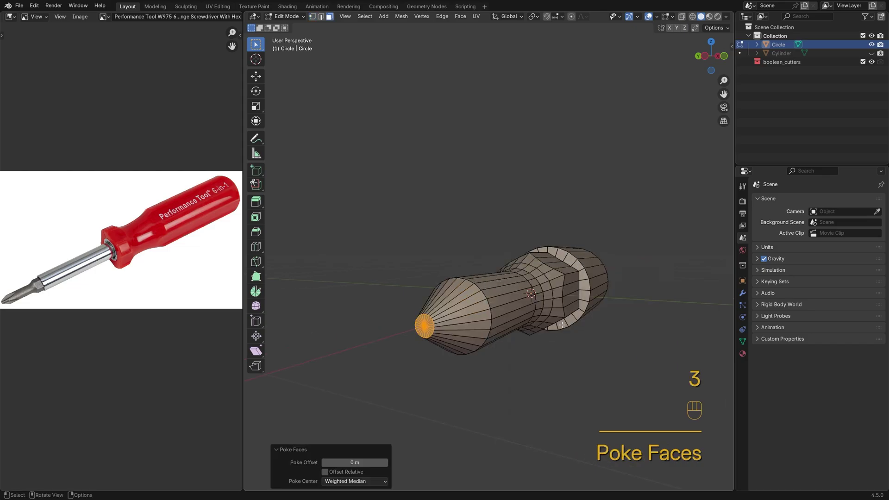
pyautogui.press('i')
pyautogui.click(546, 320)
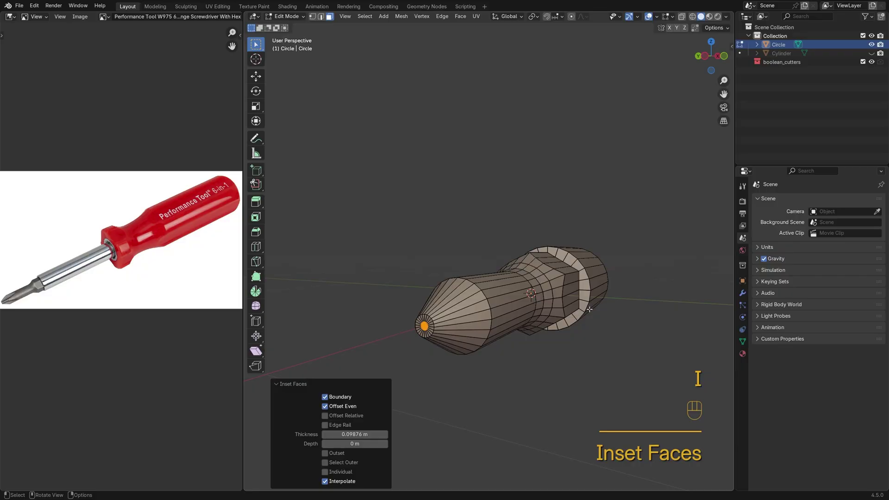
# Step: Add 2 loop cuts around the tapered tip and 4 loop cuts around the narrow cylindrical shaft
pyautogui.moveTo(546, 320); pyautogui.dragTo(509, 315, button='middle')
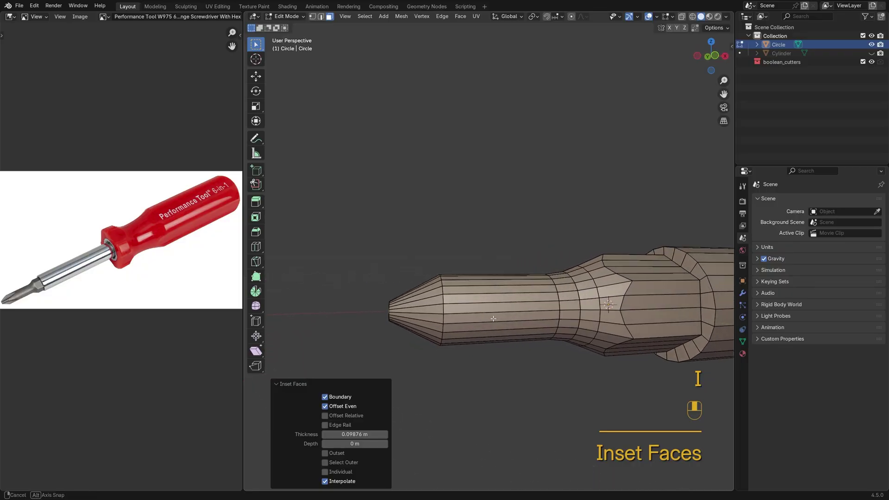
pyautogui.hotkey('ctrl', 'r')
pyautogui.scroll(1, 417, 308)
pyautogui.click(418, 308)
pyautogui.rightClick(417, 308)
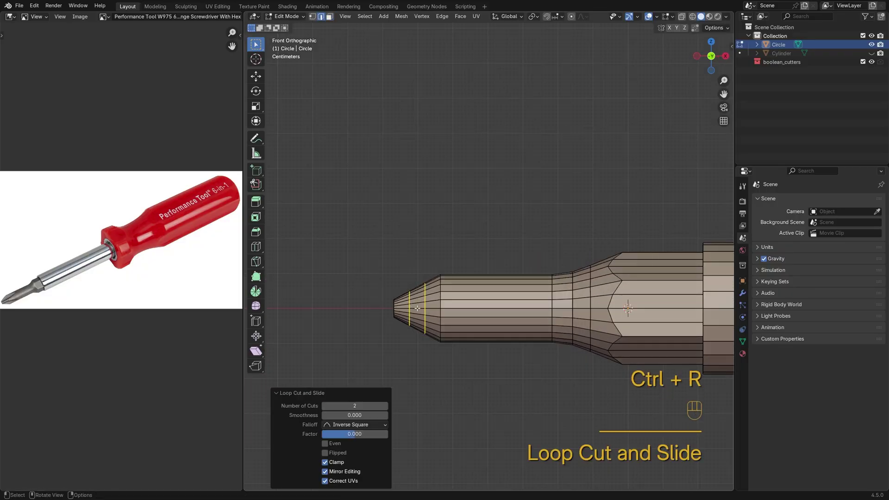
pyautogui.hotkey('ctrl', 'r')
pyautogui.scroll(3, 474, 309)
pyautogui.click(474, 308)
pyautogui.rightClick(474, 308)
# Step: Knife a straight vertical cut through the entire hexagonal section, just behind its scalloped front edge
pyautogui.keyDown('shift'); pyautogui.moveTo(657, 314); pyautogui.dragTo(550, 300, button='middle'); pyautogui.keyUp('shift')
pyautogui.press('k')
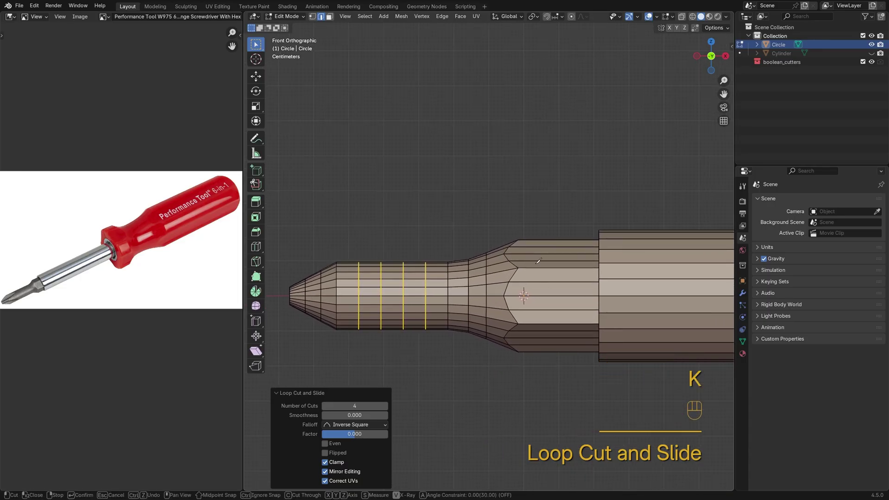
pyautogui.press('z')
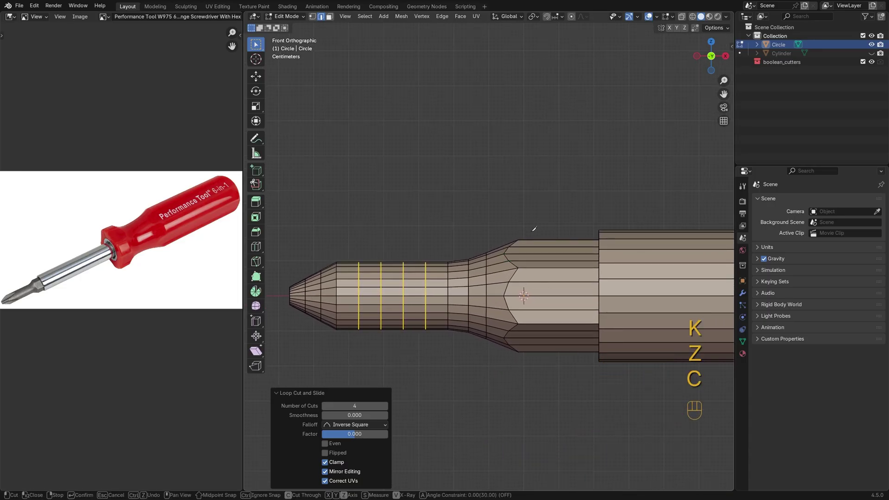
pyautogui.click(531, 223)
pyautogui.click(553, 405)
pyautogui.press('space')
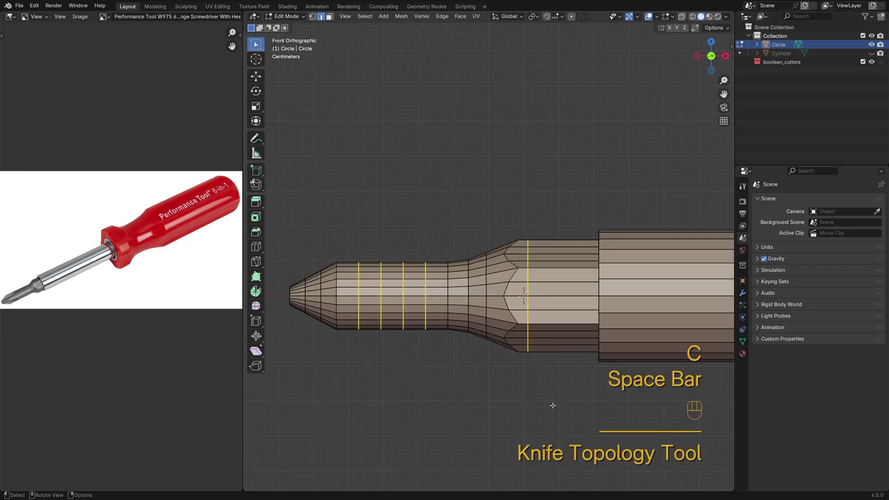
# Step: Add 2 evenly spaced loop cuts around the hexagonal section behind the knife cut
pyautogui.hotkey('ctrl', 'r')
pyautogui.scroll(1, 552, 297)
pyautogui.click(553, 297)
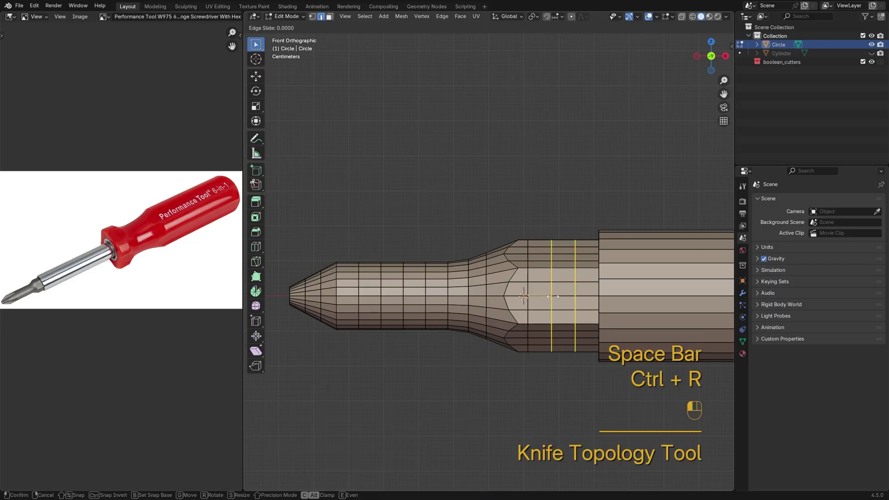
pyautogui.rightClick(514, 250)
pyautogui.click(417, 227)
# Step: Separate the tapered tip and its adjoining cylinder into a new object, and hide the remaining shaft object
pyautogui.hotkey('alt', 'z')
pyautogui.moveTo(439, 241); pyautogui.dragTo(286, 358)
pyautogui.press('p')
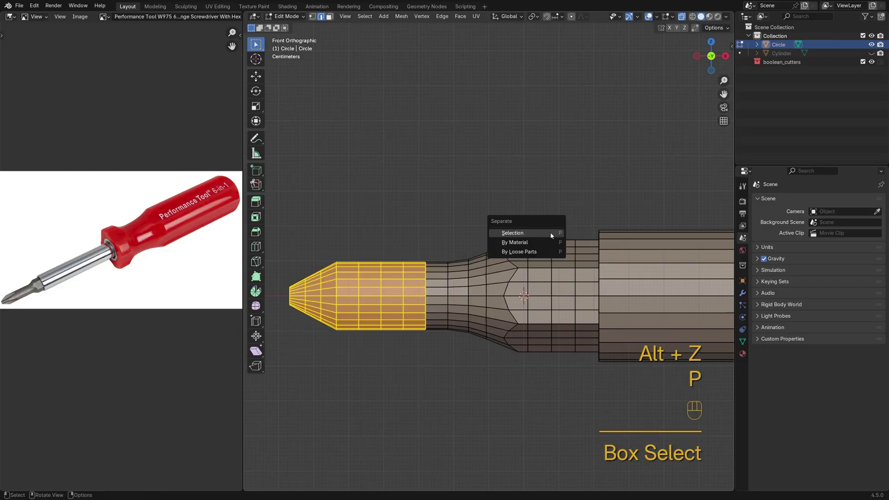
pyautogui.click(550, 232)
pyautogui.press('Tab')
pyautogui.click(544, 281)
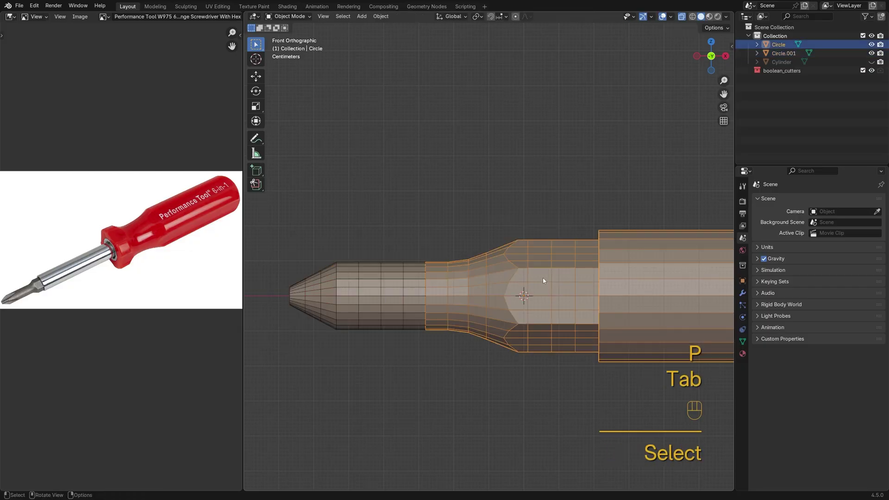
pyautogui.press('h')
# Step: Add a cube, shrink it to slightly less than the tip's diameter, and stretch it by about 1.871 along X
pyautogui.hotkey('shift', 'a')
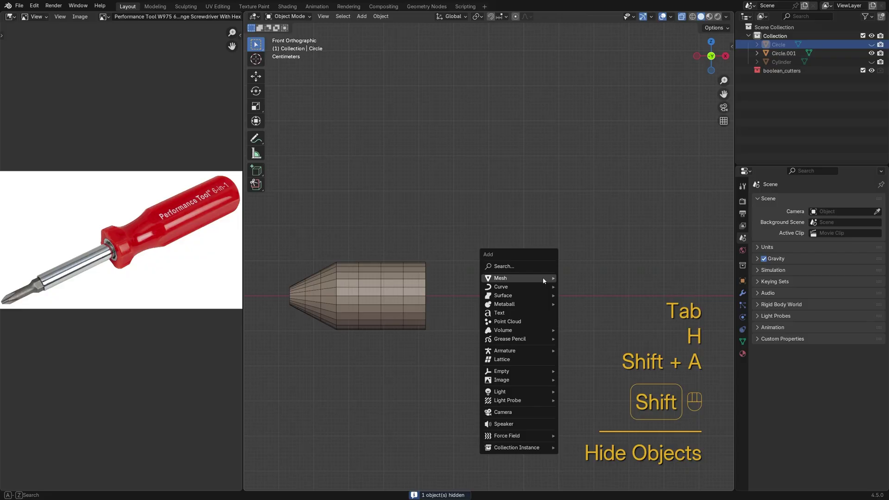
pyautogui.moveTo(543, 277)
pyautogui.click(586, 285)
pyautogui.press('s')
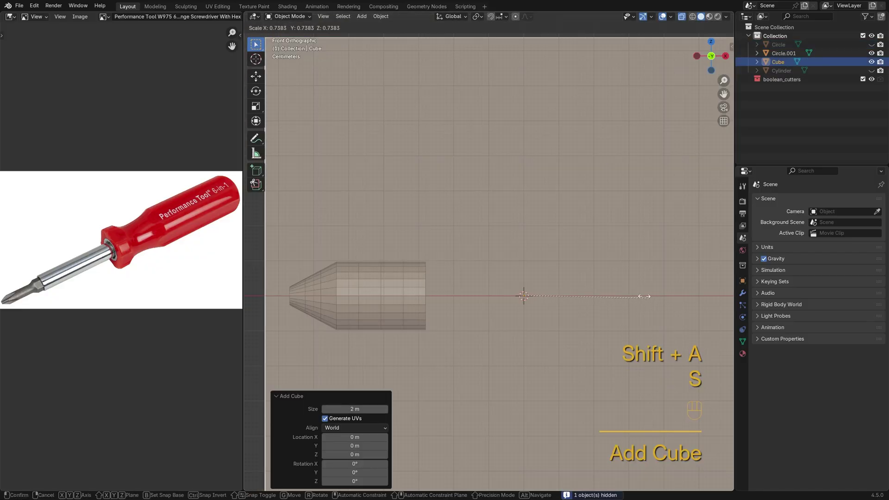
pyautogui.click(679, 332)
pyautogui.press('s')
pyautogui.click(543, 315)
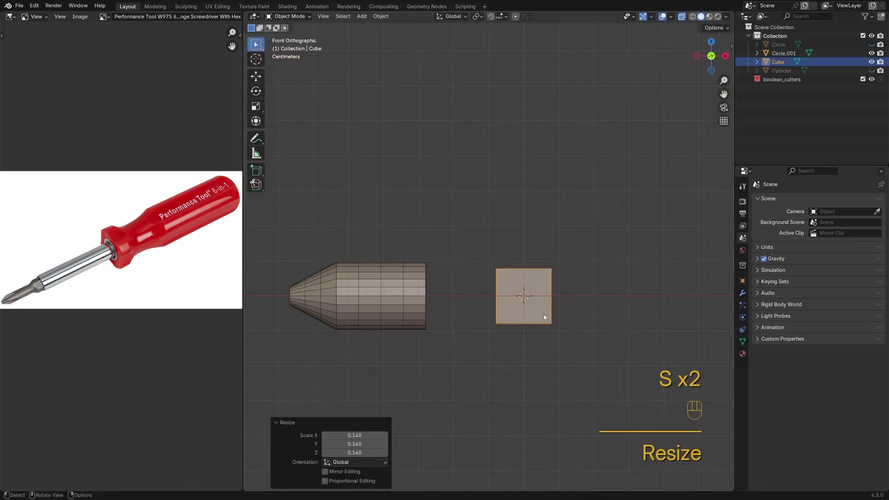
pyautogui.press('s')
pyautogui.press('x')
pyautogui.click(576, 310)
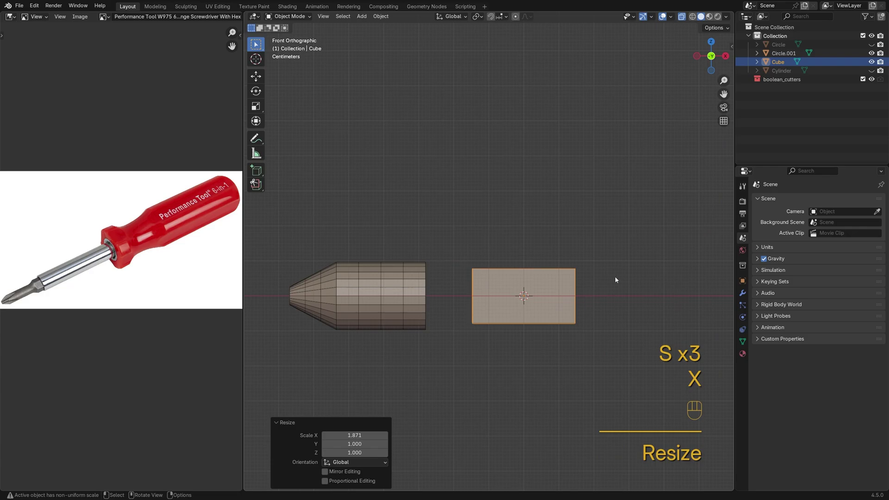
# Step: Give the cube a level 1 subdivision and apply all its modifiers
pyautogui.hotkey('ctrl', '1')
pyautogui.hotkey('ctrl', 'a')
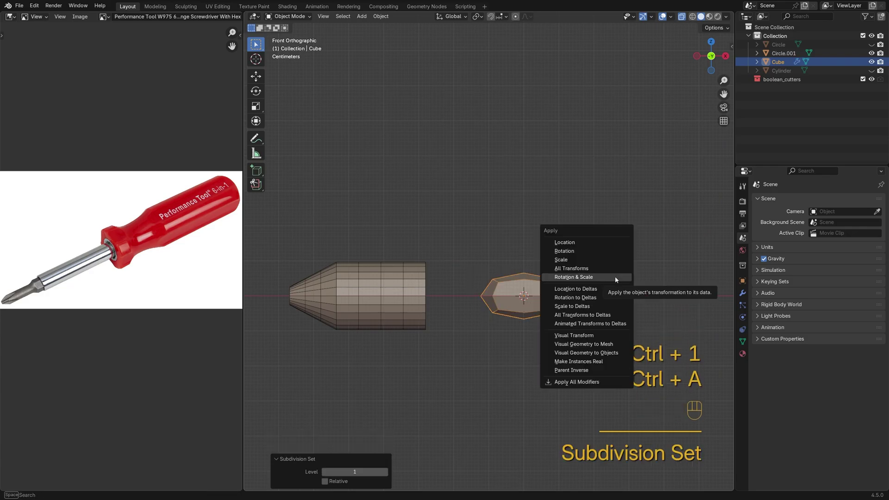
pyautogui.click(586, 381)
# Step: Move the cutter over the upper slope of the tip, rotate it about -11.4° in front view, and nudge it outward
pyautogui.press('g')
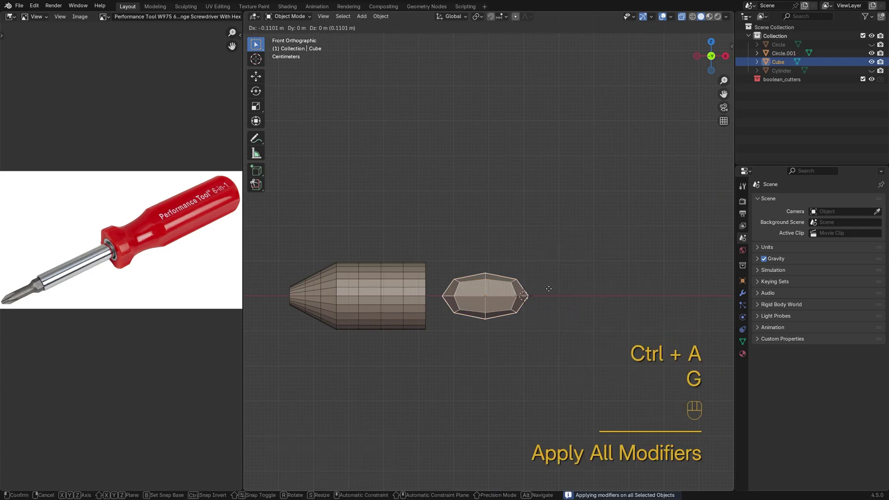
pyautogui.click(416, 268)
pyautogui.keyDown('shift'); pyautogui.moveTo(416, 269); pyautogui.dragTo(576, 273, button='middle'); pyautogui.keyUp('shift')
pyautogui.scroll(4, 597, 291)
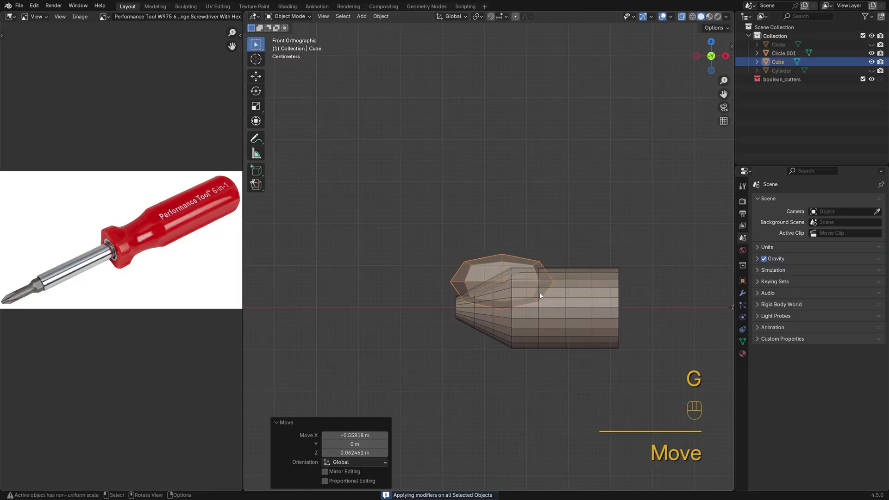
pyautogui.press('r')
pyautogui.click(590, 262)
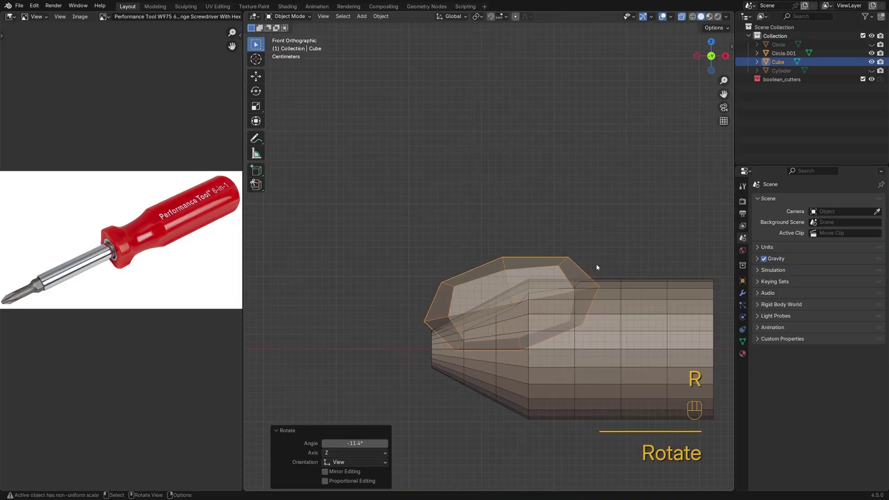
pyautogui.press('g')
pyautogui.click(573, 257)
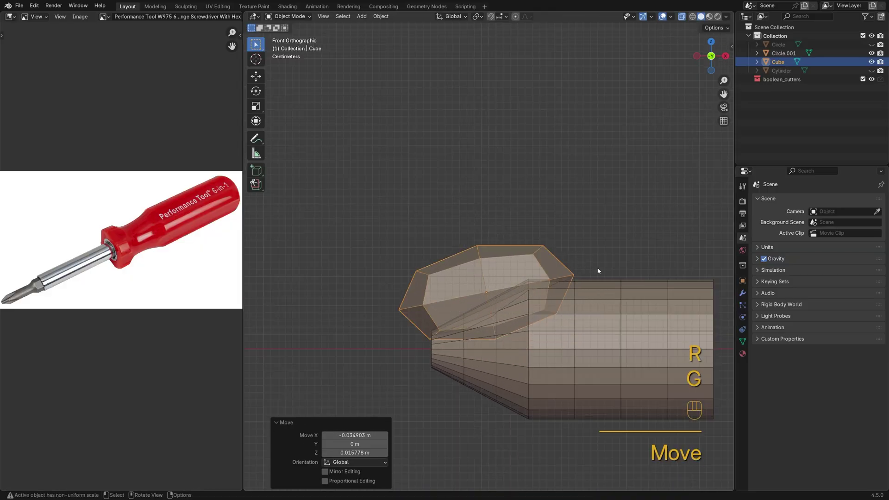
# Step: Delete the upper row of vertices from the cutter, leaving only its lower V-shaped part
pyautogui.press('Tab')
pyautogui.press('1')
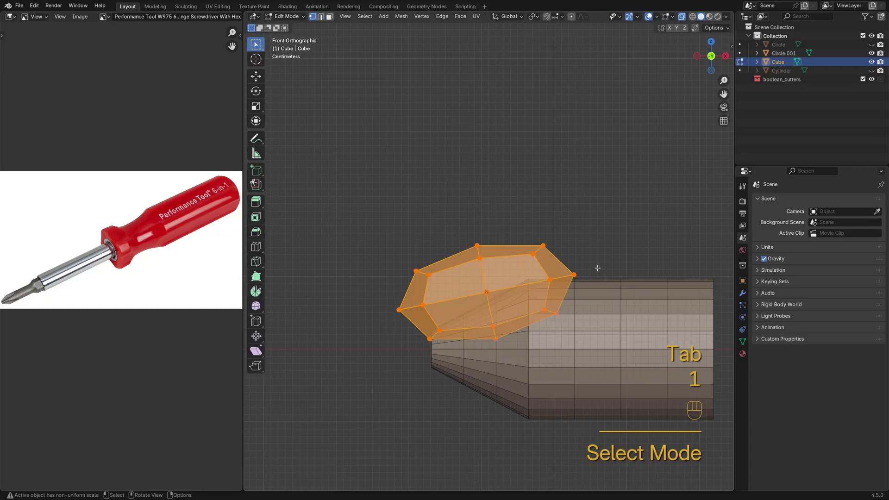
pyautogui.moveTo(390, 243); pyautogui.dragTo(447, 283)
pyautogui.keyDown('shift'); pyautogui.moveTo(456, 230); pyautogui.dragTo(565, 269); pyautogui.keyUp('shift')
pyautogui.press('x')
pyautogui.click(632, 218)
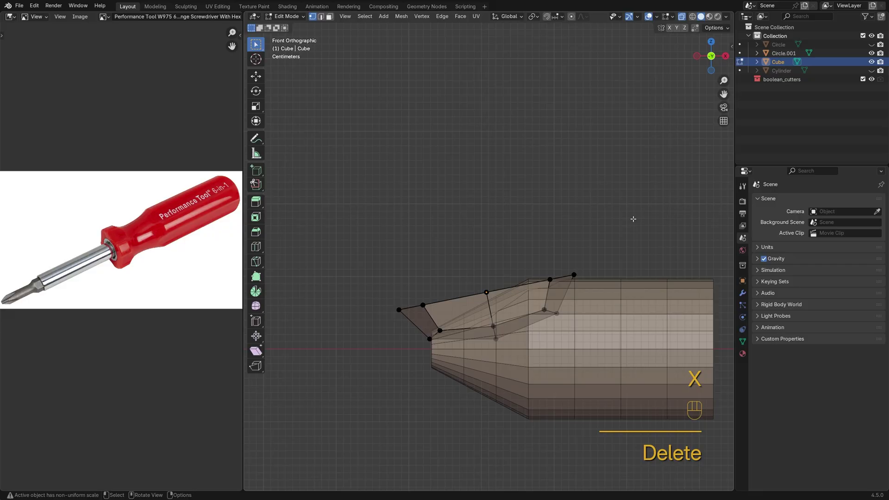
# Step: Raise the whole cutter mesh slightly, and shift its front vertices about -0.028 m in X and -0.027 m in Z
pyautogui.moveTo(350, 255); pyautogui.dragTo(630, 391)
pyautogui.press('g')
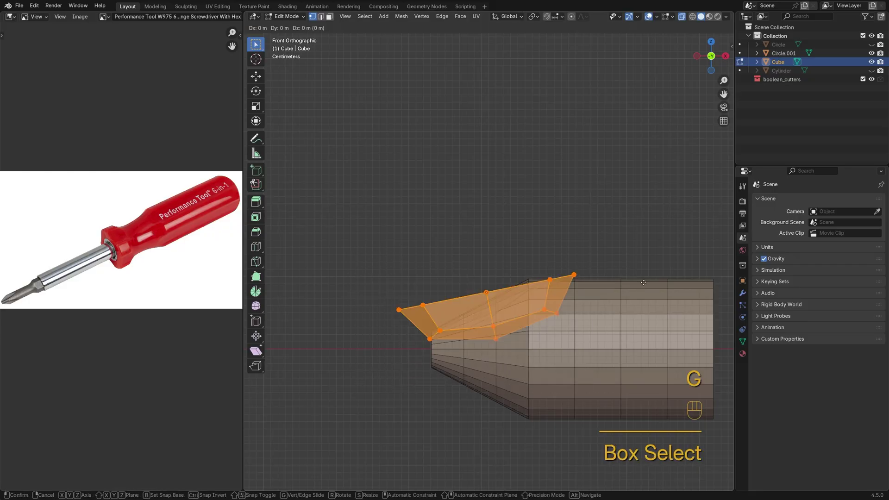
pyautogui.click(639, 270)
pyautogui.moveTo(378, 279); pyautogui.dragTo(456, 357)
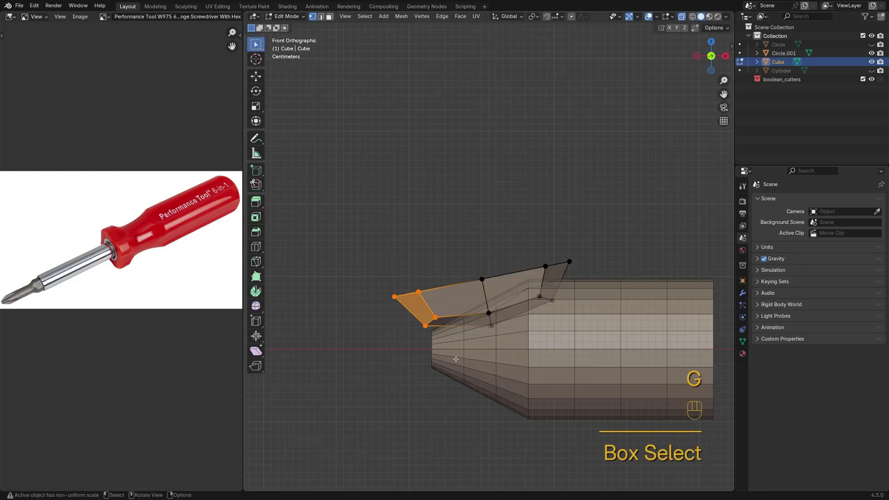
pyautogui.press('g')
pyautogui.click(435, 379)
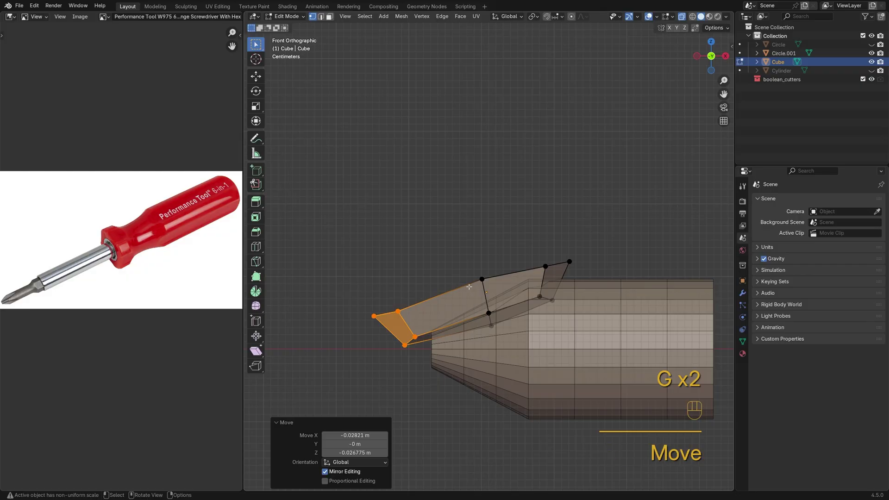
# Step: Shift the cutter's middle and rear vertices about 0.062 m in X and 0.011 m in Z, and its top rear vertices -0.007 m along X
pyautogui.moveTo(467, 261); pyautogui.dragTo(579, 319)
pyautogui.press('g')
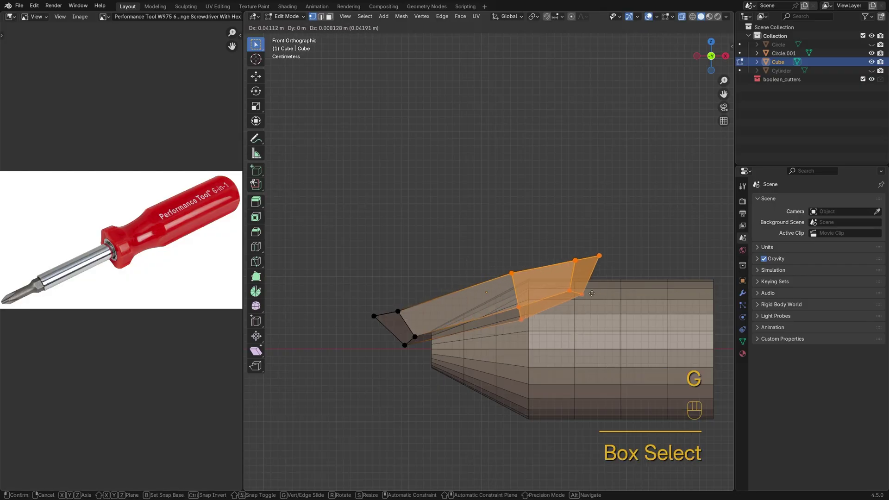
pyautogui.click(605, 290)
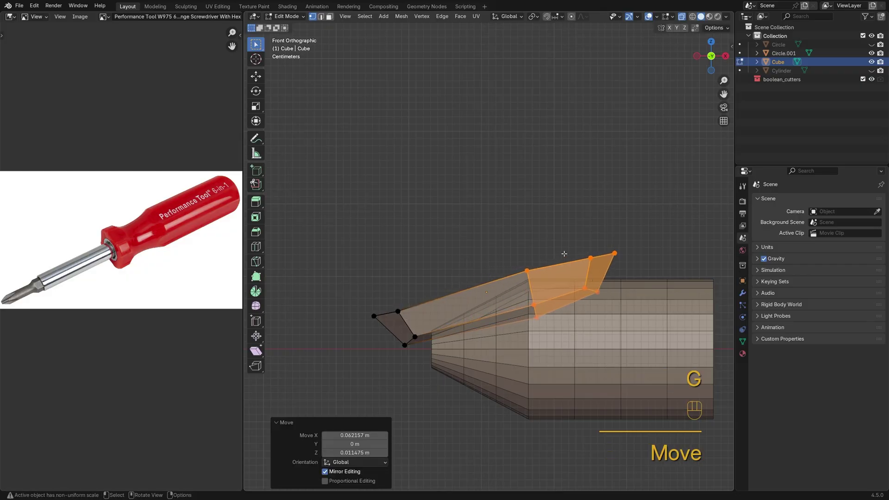
pyautogui.moveTo(574, 240); pyautogui.dragTo(636, 272)
pyautogui.press('g')
pyautogui.press('x')
pyautogui.click(634, 271)
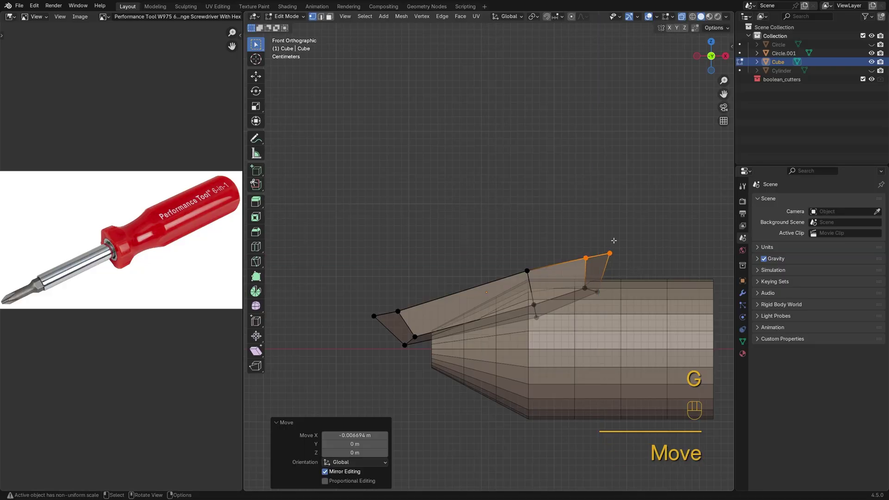
# Step: Narrow the entire cutter mesh by scaling it about 0.445 along Y
pyautogui.moveTo(613, 240); pyautogui.dragTo(611, 329, button='middle')
pyautogui.press('a')
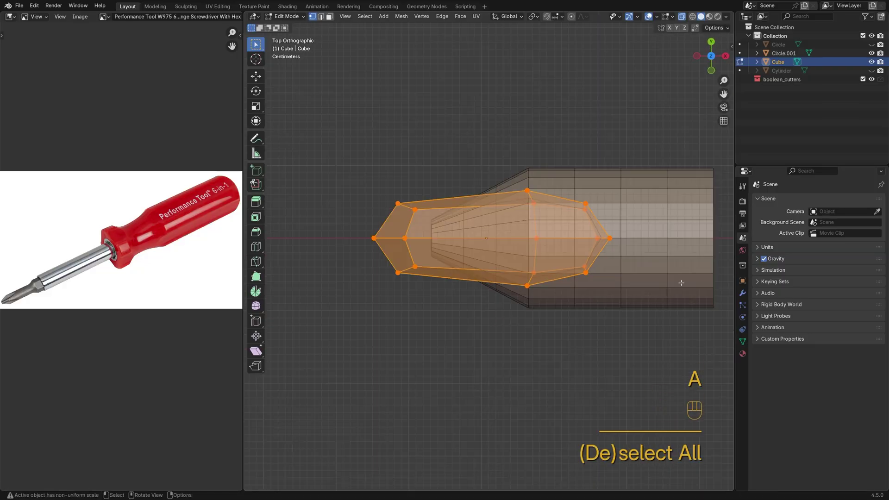
pyautogui.press('s')
pyautogui.press('y')
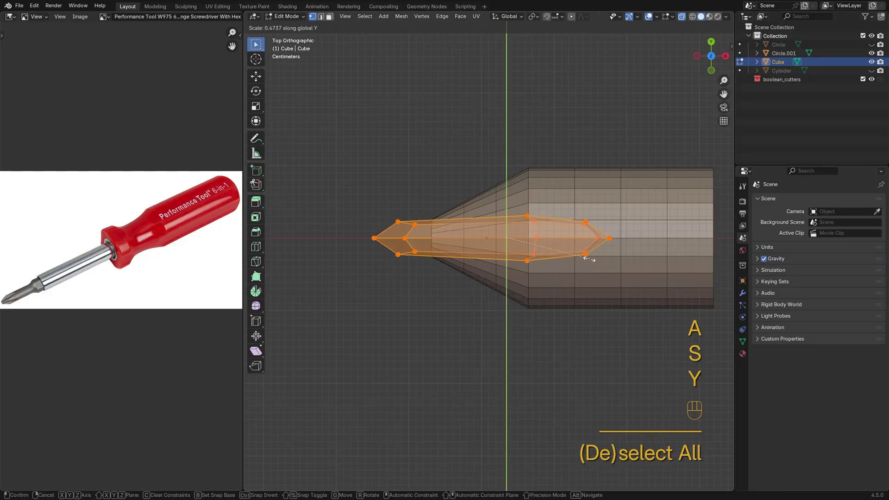
pyautogui.click(586, 257)
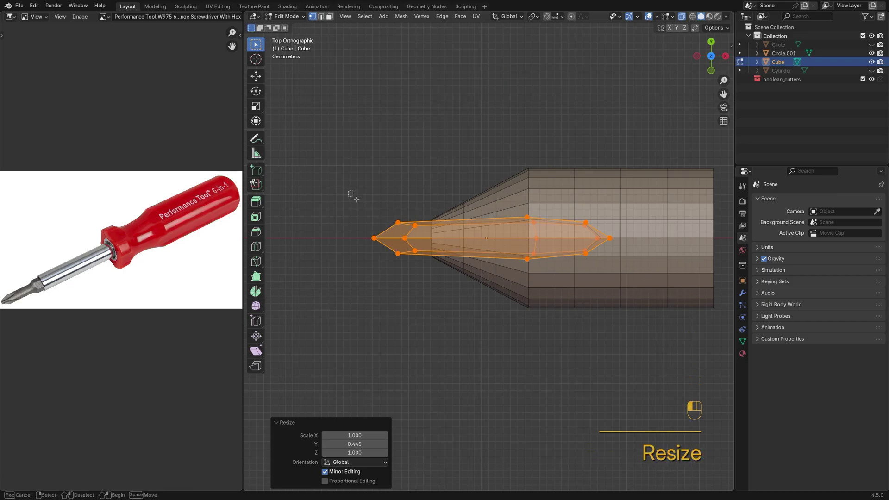
# Step: Taper both ends of the cutter by scaling their vertices about 0.513 along Y
pyautogui.moveTo(353, 194); pyautogui.dragTo(443, 289)
pyautogui.keyDown('shift'); pyautogui.moveTo(551, 212); pyautogui.dragTo(672, 270); pyautogui.keyUp('shift')
pyautogui.press('s')
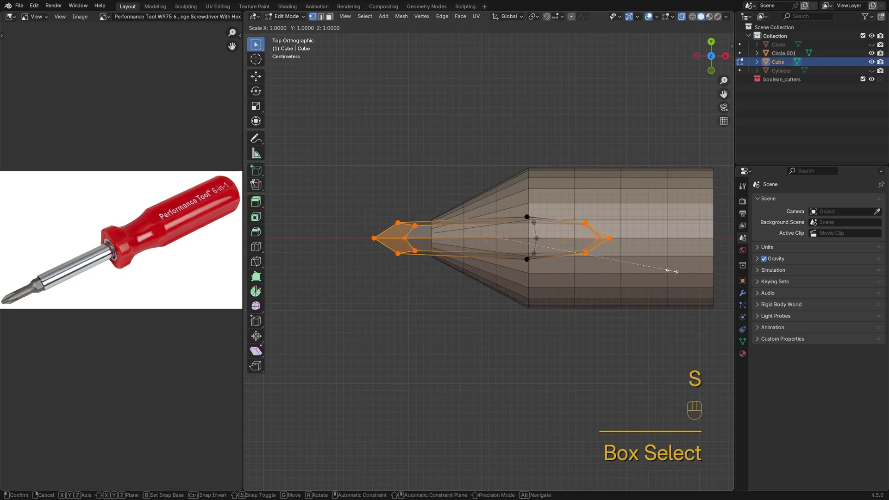
pyautogui.press('y')
pyautogui.click(585, 259)
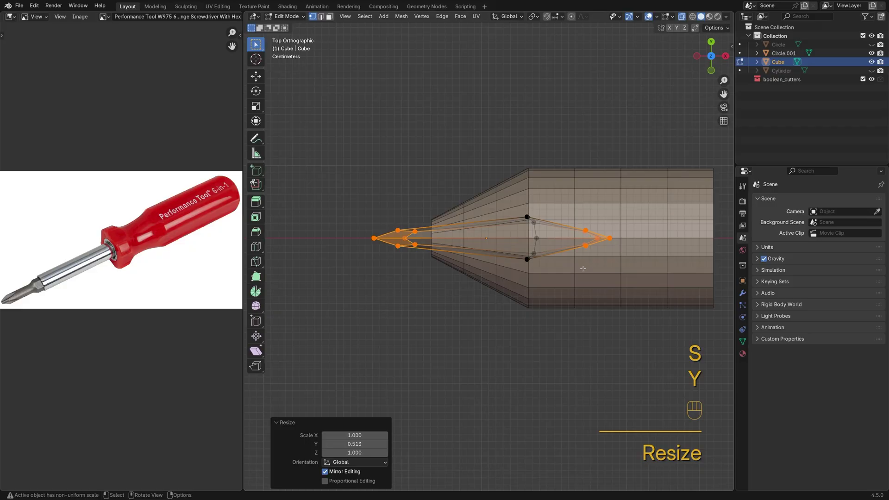
# Step: Cut a groove into the tip with a brush Boolean Difference, using the narrow mesh as the cutter
pyautogui.press('Tab')
pyautogui.hotkey('alt', 'z')
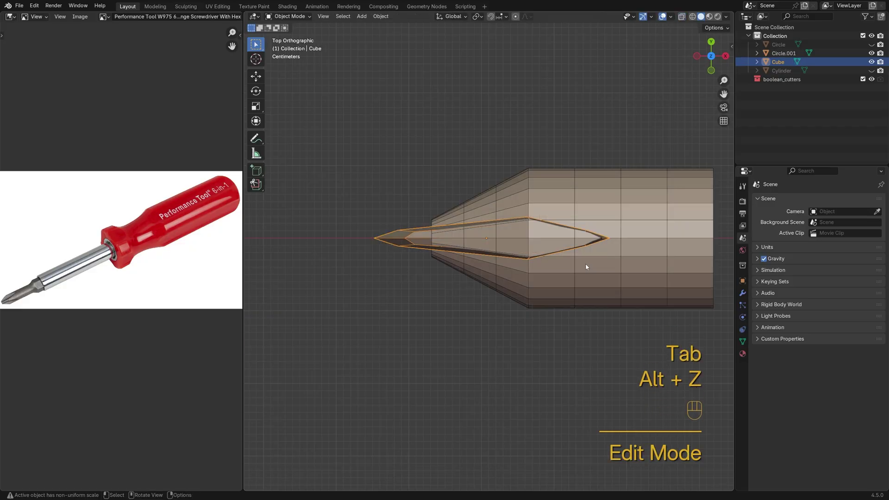
pyautogui.moveTo(574, 265); pyautogui.dragTo(590, 198, button='middle')
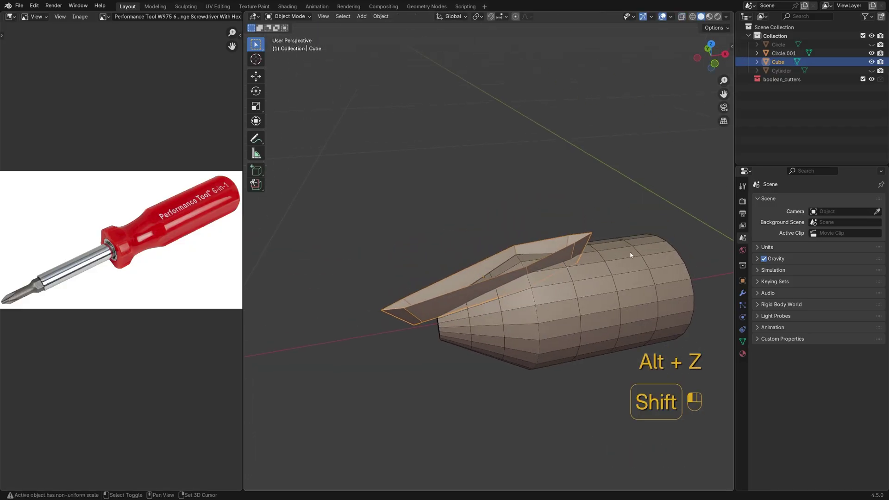
pyautogui.keyDown('shift'); pyautogui.click(643, 259); pyautogui.keyUp('shift')
pyautogui.keyDown('ctrl'); pyautogui.click(643, 259); pyautogui.keyUp('ctrl')
pyautogui.press('ctrl+KP_Subtract')
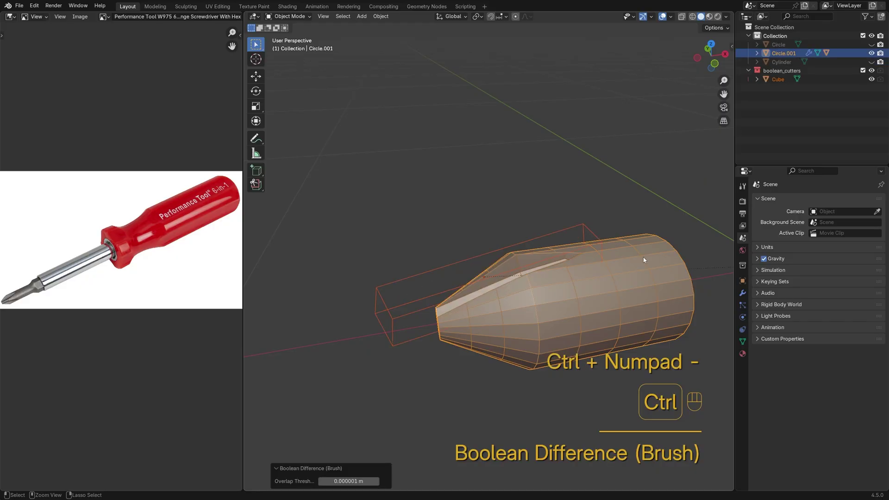
# Step: Apply all modifiers on the grooved tip and delete the cutter object
pyautogui.scroll(3, 537, 315)
pyautogui.keyDown('shift'); pyautogui.moveTo(538, 316); pyautogui.dragTo(496, 307, button='middle'); pyautogui.keyUp('shift')
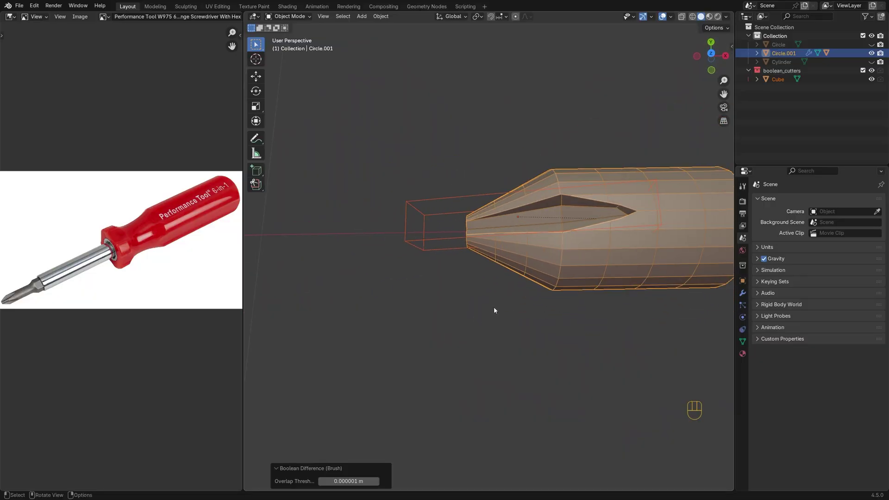
pyautogui.keyDown('shift'); pyautogui.moveTo(621, 252); pyautogui.dragTo(548, 301, button='middle'); pyautogui.keyUp('shift')
pyautogui.click(638, 263)
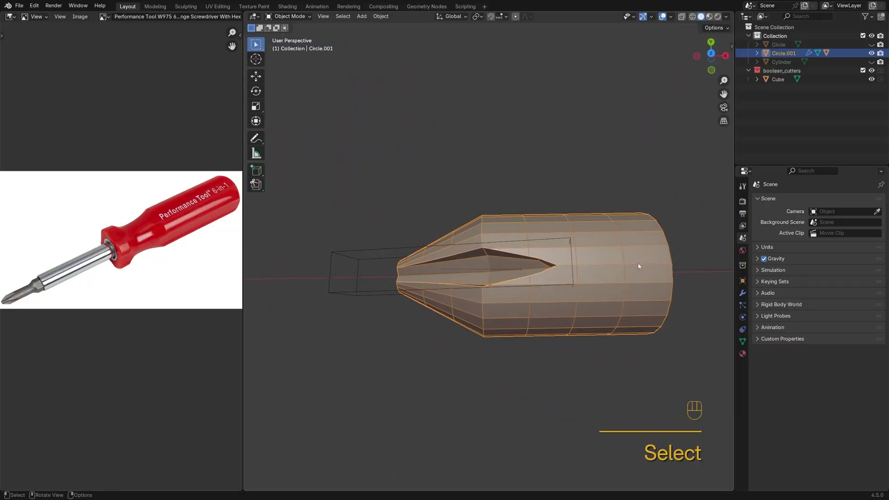
pyautogui.hotkey('ctrl', 'a')
pyautogui.click(600, 264)
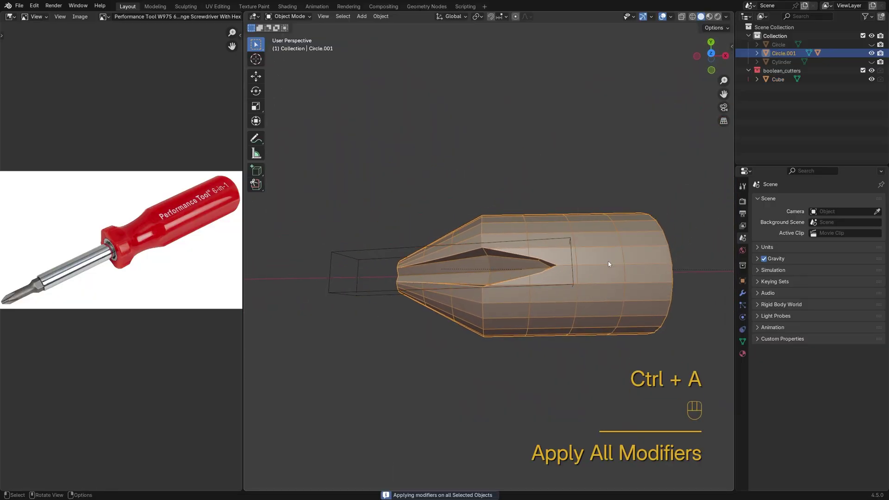
pyautogui.click(547, 243)
pyautogui.press('x')
pyautogui.click(582, 247)
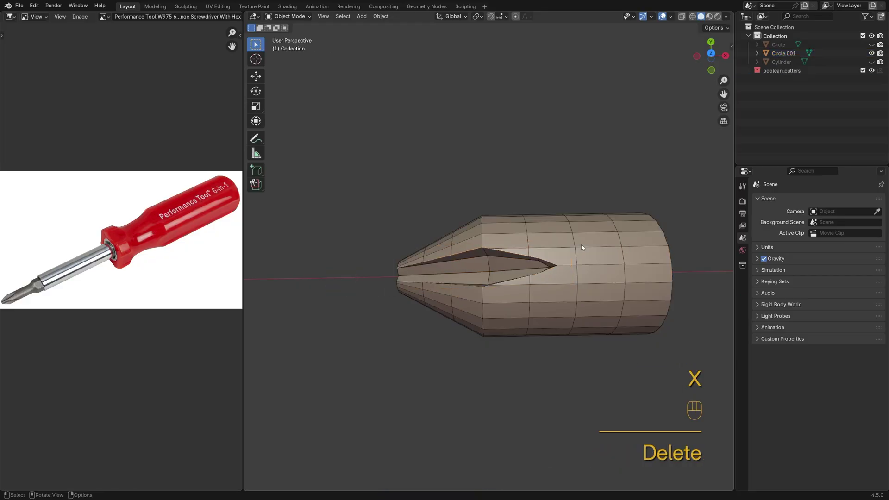
# Step: Delete the tip's vertices on the negative Y side of its centre line, keeping the other half
pyautogui.click(591, 265)
pyautogui.keyDown('alt'); pyautogui.moveTo(590, 275); pyautogui.dragTo(591, 288, button='middle'); pyautogui.keyUp('alt')
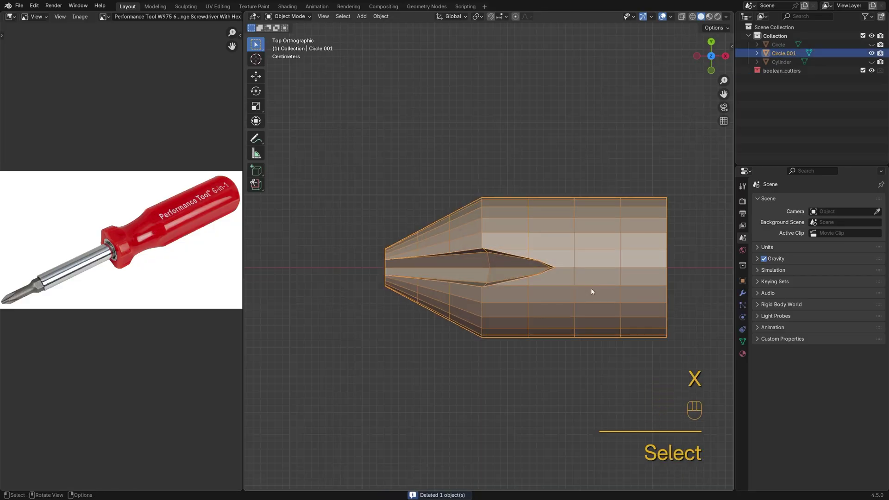
pyautogui.press('Tab')
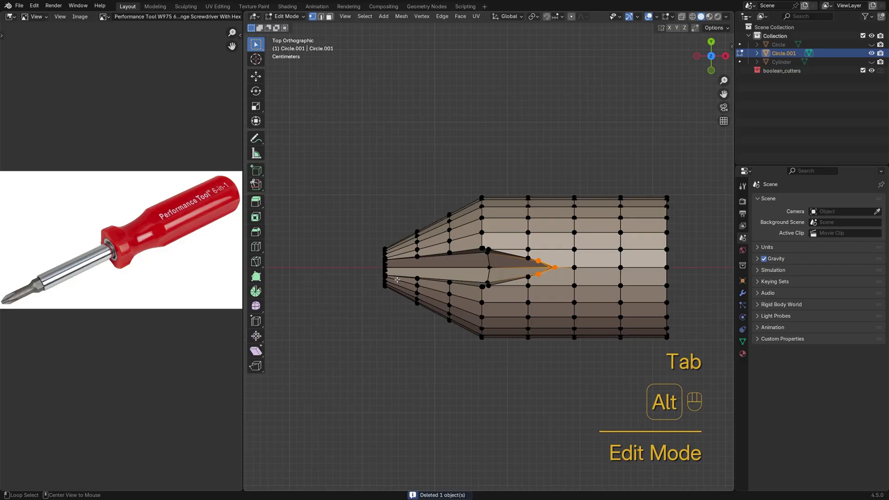
pyautogui.hotkey('alt', 'z')
pyautogui.moveTo(368, 272); pyautogui.dragTo(700, 401)
pyautogui.press('x')
pyautogui.click(668, 171)
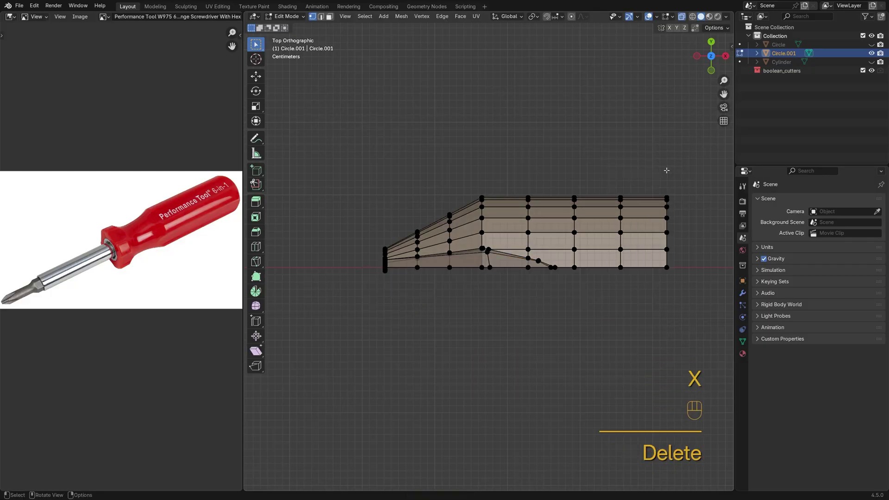
# Step: Add a Mirror modifier to the remaining half of the tip, with X as the mirror axis
pyautogui.click(742, 292)
pyautogui.click(799, 199)
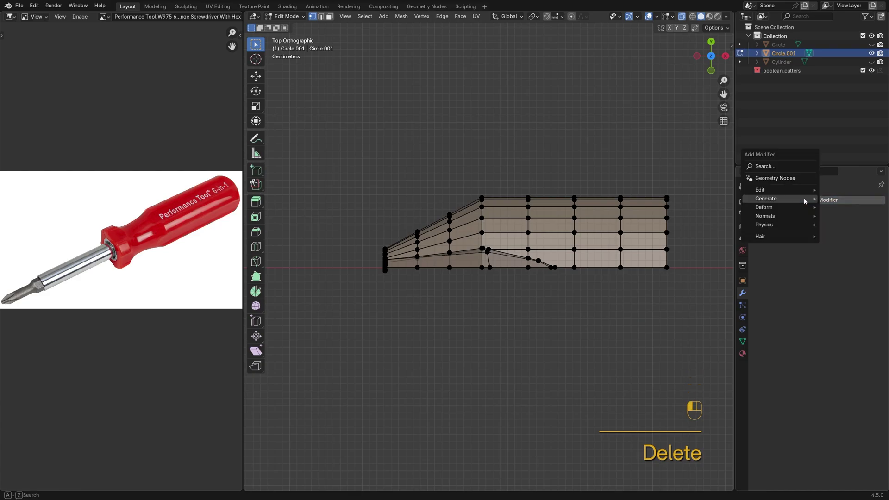
pyautogui.moveTo(799, 200)
pyautogui.click(701, 259)
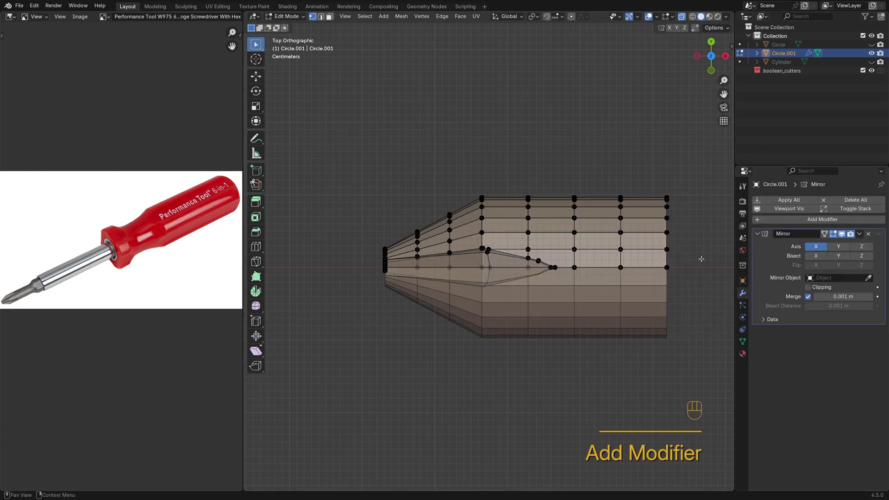
# Step: Knife straight Y-axis cuts across the groove floor, extending the tip's four cross loops from the groove edge to the centre line
pyautogui.scroll(5, 565, 282)
pyautogui.hotkey('alt', 'z')
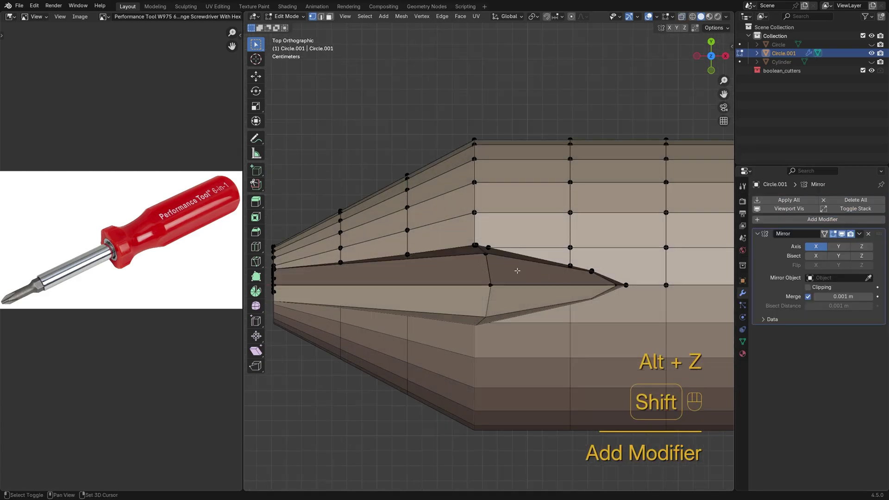
pyautogui.keyDown('shift'); pyautogui.moveTo(516, 269); pyautogui.dragTo(591, 265, button='middle'); pyautogui.keyUp('shift')
pyautogui.press('k')
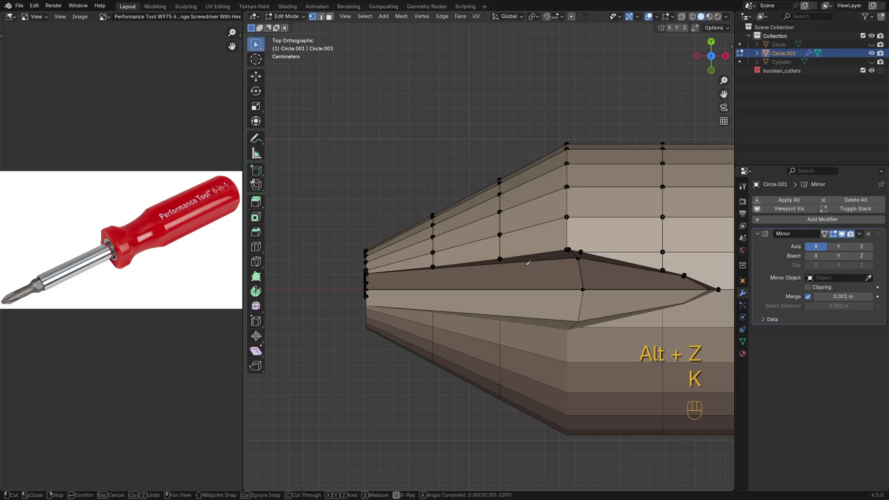
pyautogui.press('y')
pyautogui.click(500, 307)
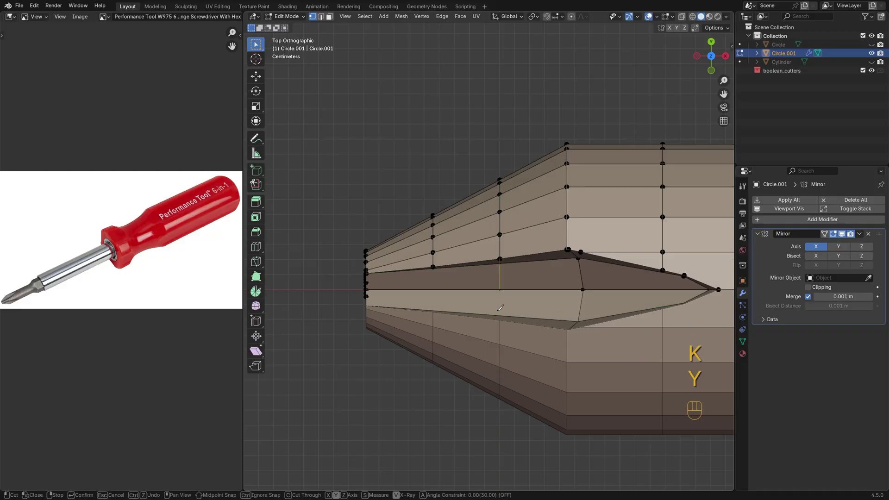
pyautogui.click(433, 267)
pyautogui.click(567, 249)
pyautogui.click(662, 270)
pyautogui.press('y')
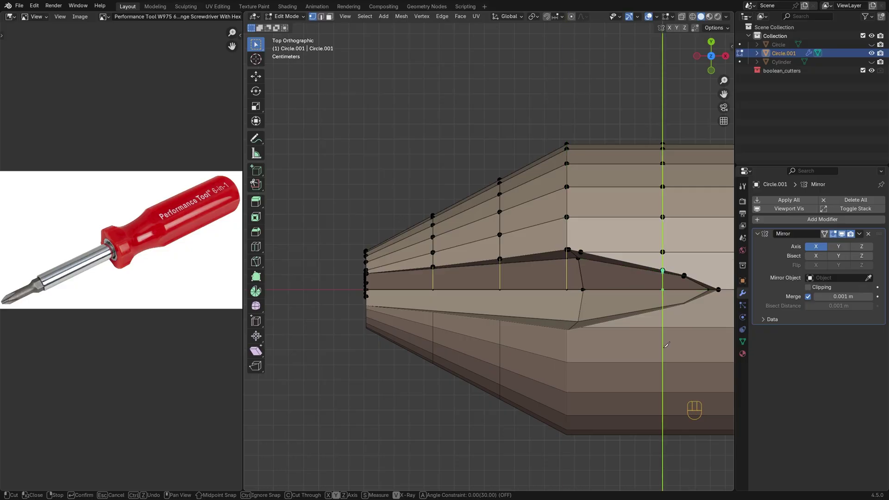
pyautogui.click(663, 347)
pyautogui.press('space')
# Step: Dissolve the stray edges crossing the groove beside its widest point
pyautogui.keyDown('shift'); pyautogui.moveTo(654, 308); pyautogui.dragTo(574, 300, button='middle'); pyautogui.keyUp('shift')
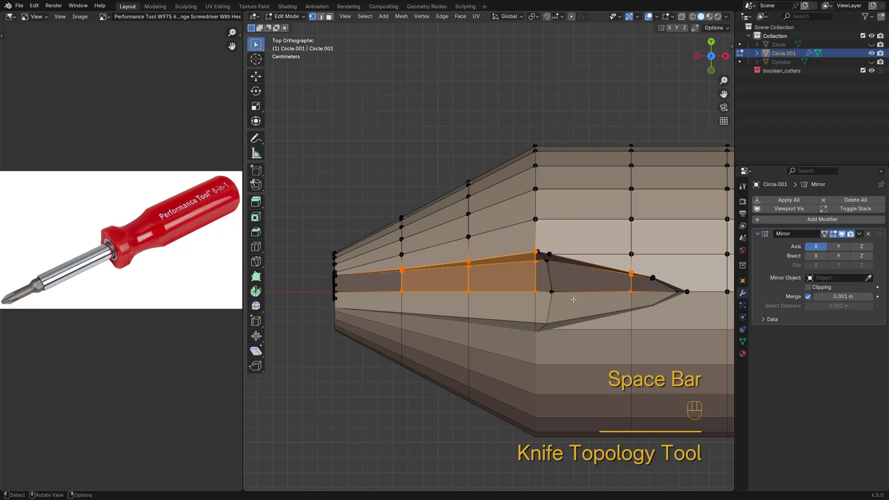
pyautogui.scroll(2, 574, 300)
pyautogui.click(565, 292)
pyautogui.keyDown('alt'); pyautogui.keyDown('shift'); pyautogui.click(578, 294); pyautogui.keyUp('shift'); pyautogui.keyUp('alt')
pyautogui.press('x')
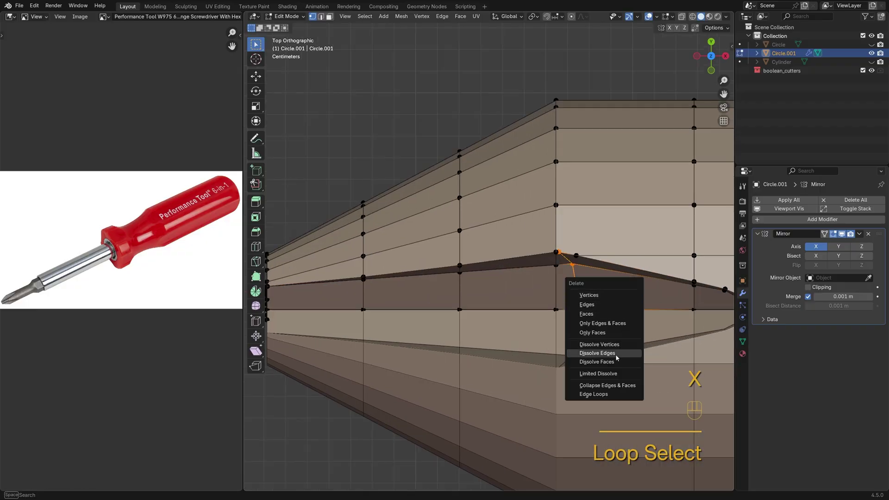
pyautogui.click(597, 353)
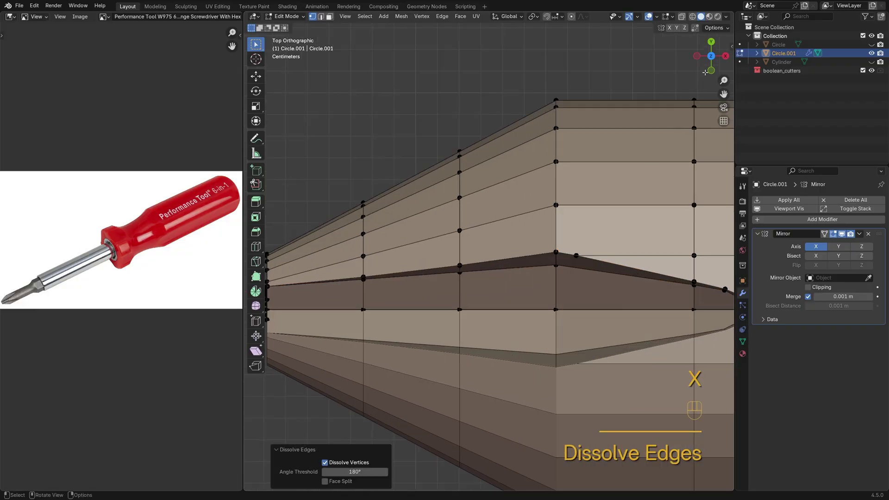
# Step: With auto merge enabled, slide the stray rim vertex near the groove's widest point into the adjacent corner vertex
pyautogui.keyDown('shift'); pyautogui.moveTo(608, 223); pyautogui.dragTo(503, 183, button='middle'); pyautogui.keyUp('shift')
pyautogui.click(483, 212)
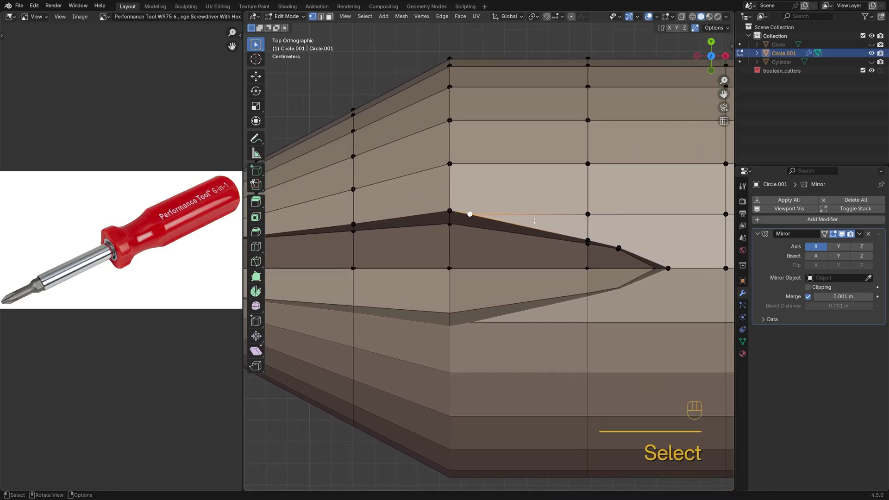
pyautogui.press('g')
pyautogui.press('g')
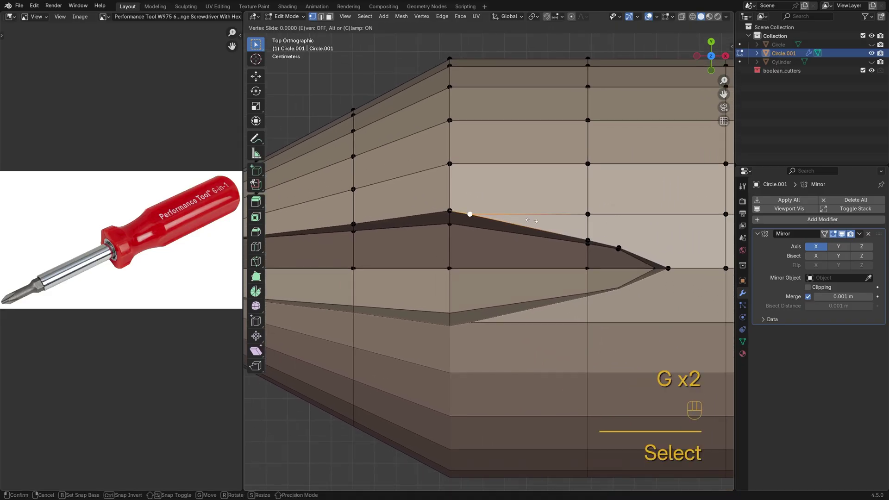
pyautogui.click(478, 210)
# Step: Move the two rim vertices near the groove's pointed end outward along Y, the one nearest the point by about 0.0038 m
pyautogui.click(589, 240)
pyautogui.press('g')
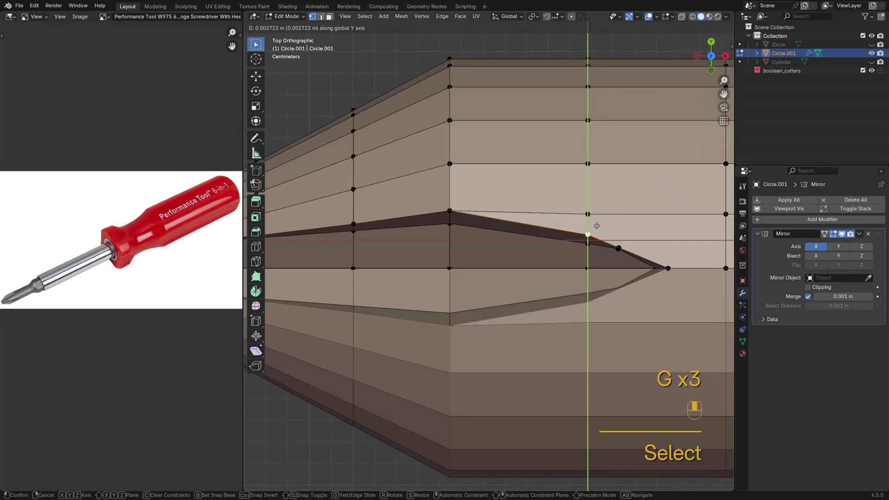
pyautogui.click(597, 224)
pyautogui.click(618, 249)
pyautogui.press('g')
pyautogui.click(634, 232)
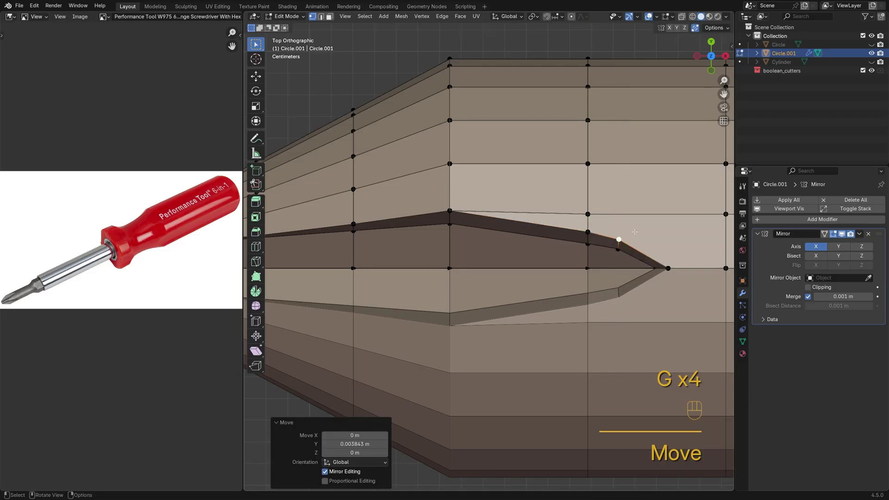
# Step: Shift the cross loop that passes through the groove's rear section about -0.0189 m along X, closer to the widest point
pyautogui.keyDown('shift'); pyautogui.moveTo(665, 252); pyautogui.dragTo(609, 229, button='middle'); pyautogui.keyUp('shift')
pyautogui.hotkey('alt', 'z')
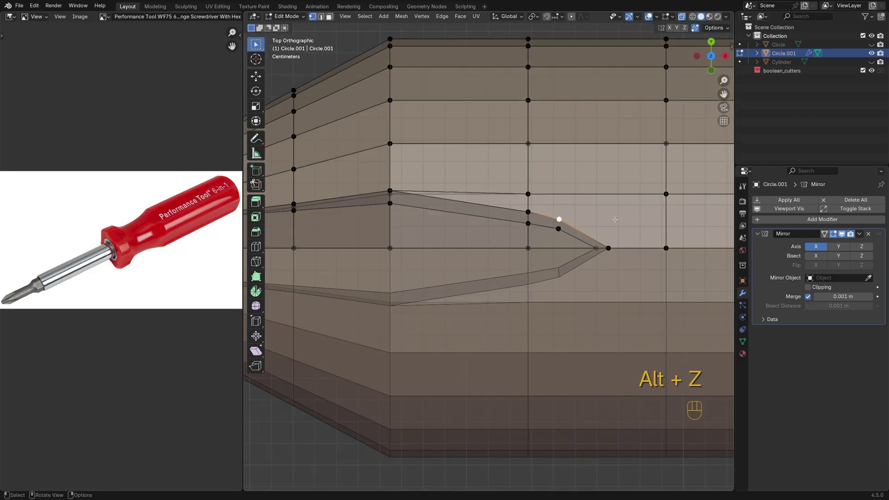
pyautogui.moveTo(511, 61); pyautogui.dragTo(511, 34)
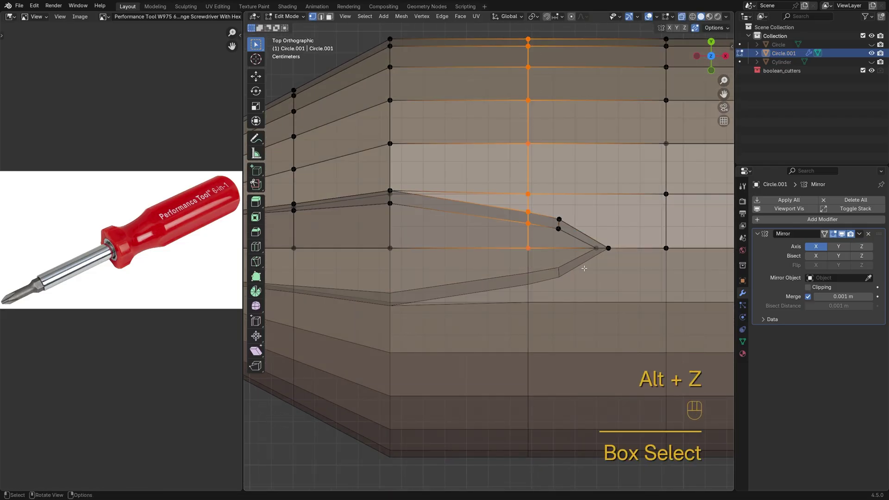
pyautogui.press('g')
pyautogui.click(543, 267)
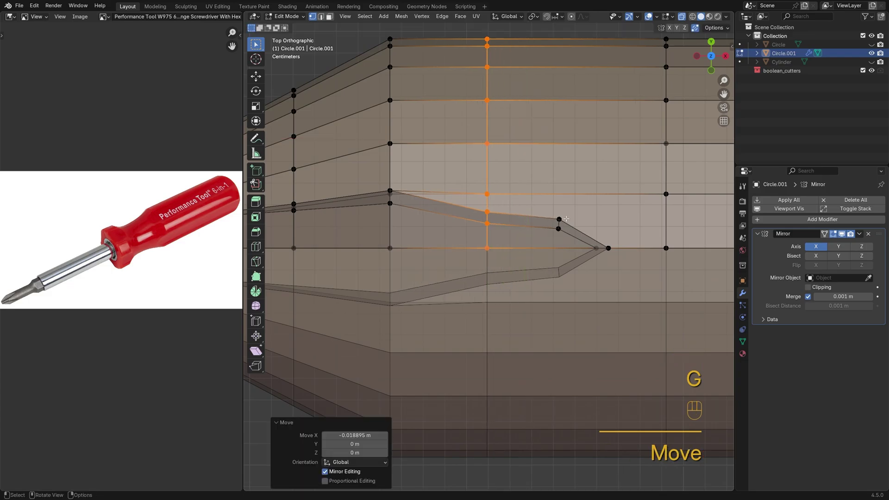
# Step: Move the groove wall's two rear vertex pairs outward along Y, the pair nearest the pointed end by about 0.0058 m
pyautogui.moveTo(474, 206); pyautogui.dragTo(502, 230)
pyautogui.press('g')
pyautogui.press('y')
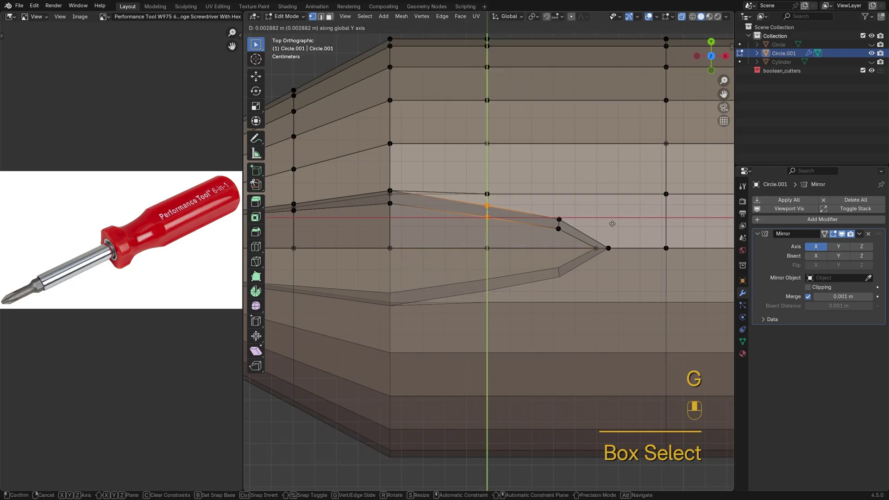
pyautogui.click(612, 215)
pyautogui.moveTo(549, 211); pyautogui.dragTo(574, 234)
pyautogui.press('g')
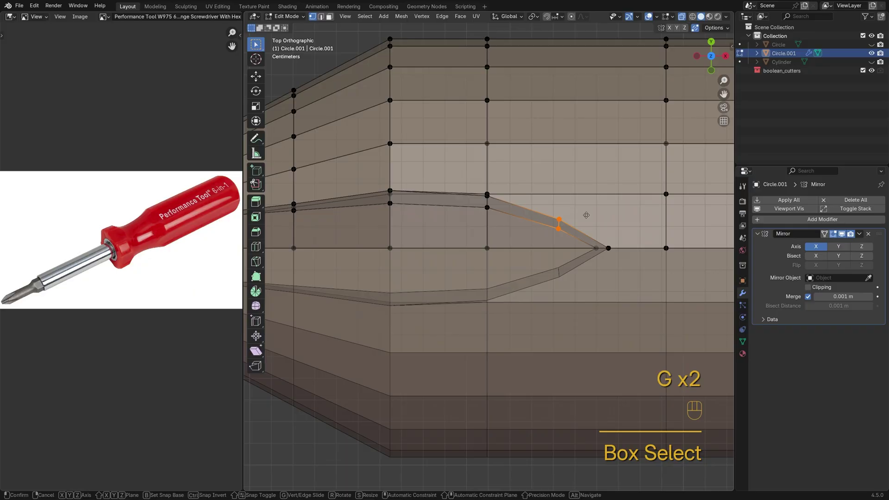
pyautogui.middleClick(586, 207)
pyautogui.click(564, 204)
# Step: Connect the groove's rear corner to the adjacent loop vertex and knife a cut-through loop straight outward from that corner
pyautogui.hotkey('alt', 'z')
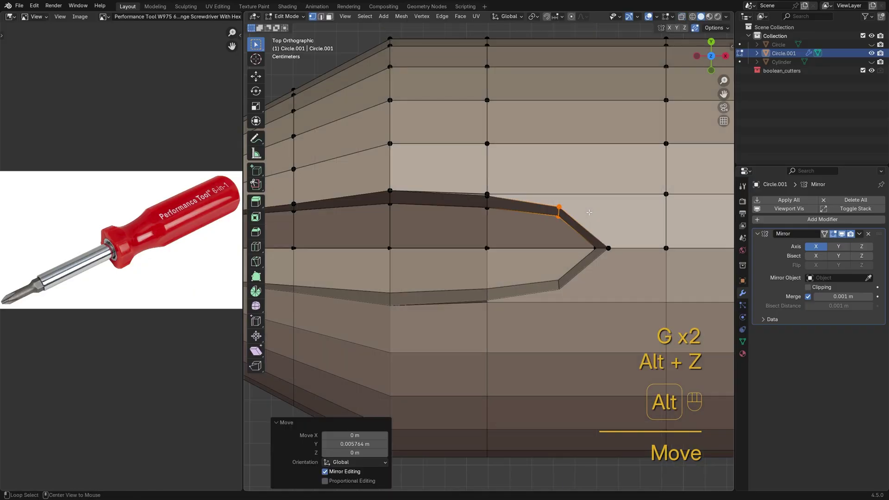
pyautogui.keyDown('shift'); pyautogui.click(665, 195); pyautogui.keyUp('shift')
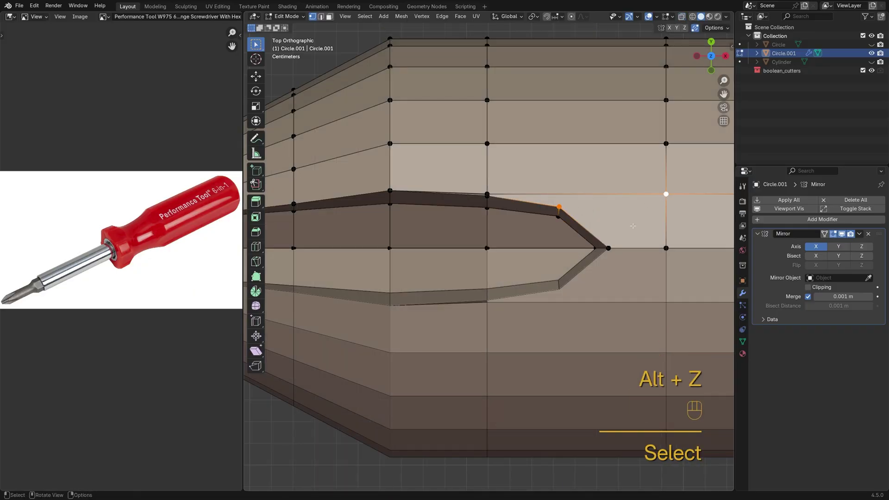
pyautogui.press('j')
pyautogui.press('k')
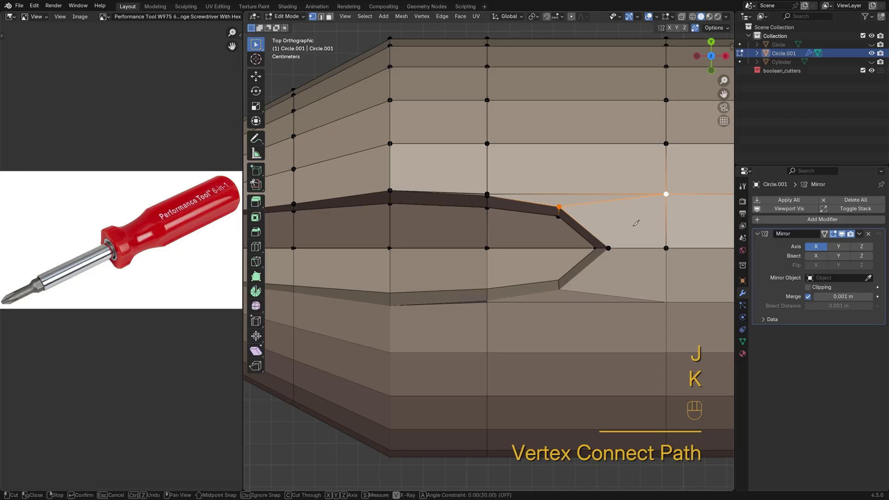
pyautogui.click(560, 206)
pyautogui.click(563, 28)
pyautogui.press('space')
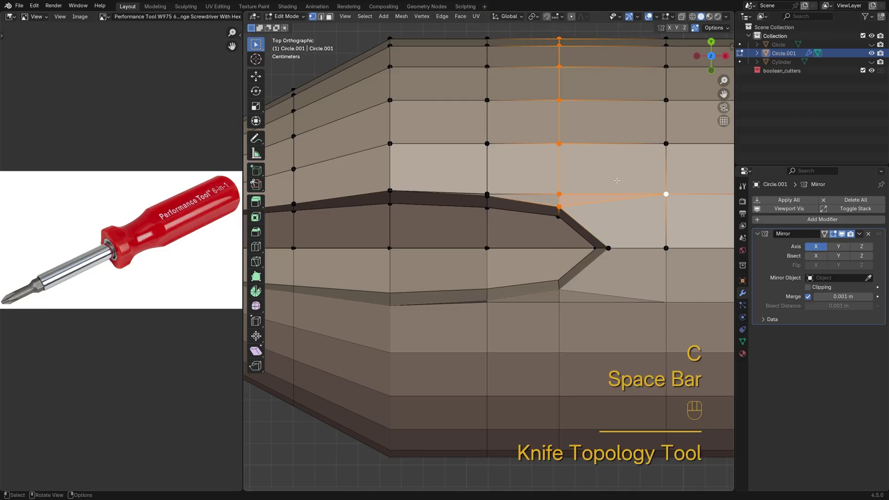
# Step: Dissolve the redundant lengthwise edges running just above the groove's rear rim
pyautogui.moveTo(617, 180); pyautogui.dragTo(608, 201)
pyautogui.press('2')
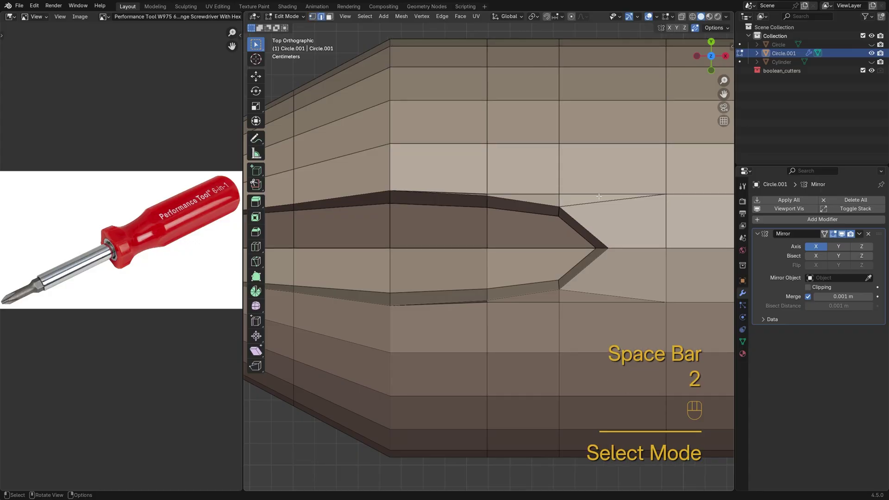
pyautogui.keyDown('alt'); pyautogui.keyDown('shift'); pyautogui.click(599, 196); pyautogui.keyUp('shift'); pyautogui.keyUp('alt')
pyautogui.press('x')
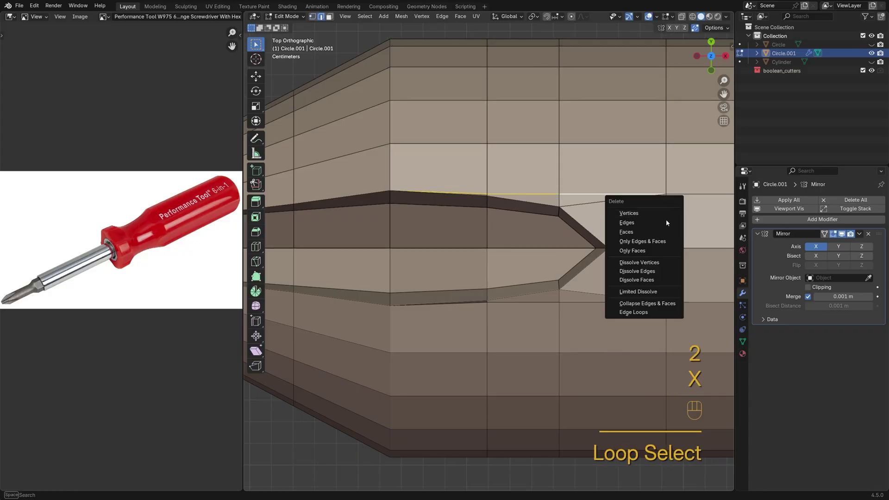
pyautogui.click(657, 272)
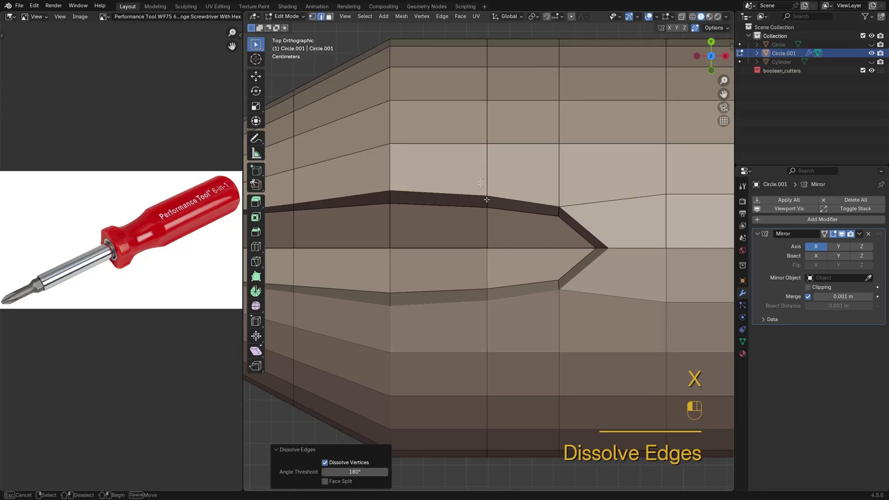
# Step: Round the groove outline by moving its two rear wall edges outward along Y, about 0.0021 m and 0.0022 m
pyautogui.moveTo(480, 183); pyautogui.dragTo(509, 208)
pyautogui.press('g')
pyautogui.click(520, 178)
pyautogui.moveTo(552, 188); pyautogui.dragTo(579, 237)
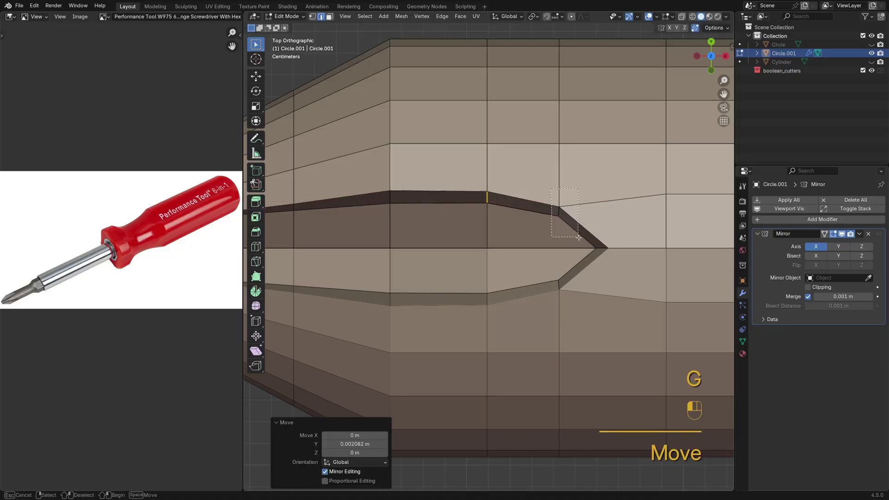
pyautogui.press('g')
pyautogui.click(582, 218)
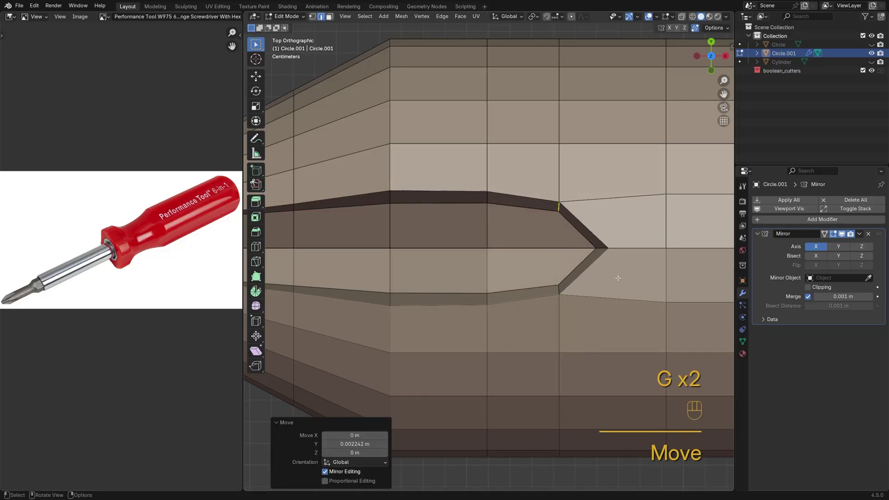
pyautogui.click(582, 218)
# Step: Slide the groove's rim vertex at the tip's end face by a factor of 1.0, and shift it along Y toward the groove
pyautogui.scroll(-5, 463, 278)
pyautogui.moveTo(463, 278); pyautogui.dragTo(487, 345, button='middle')
pyautogui.scroll(1, 482, 355)
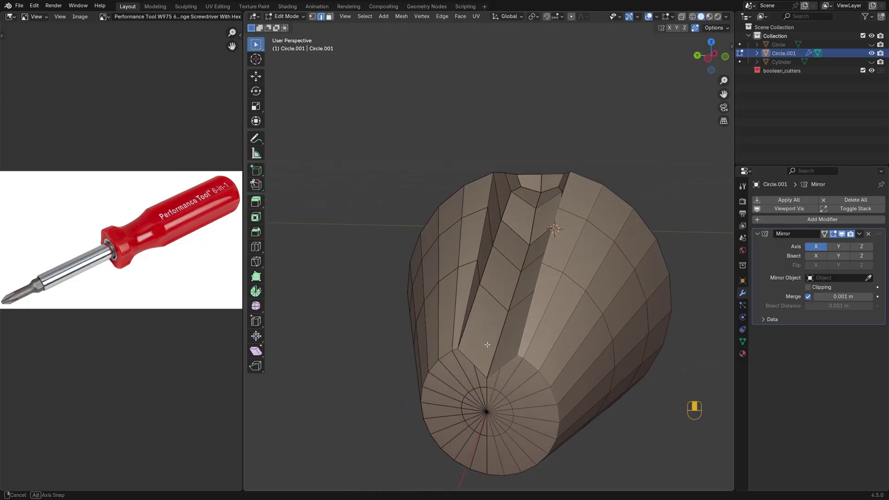
pyautogui.press('1')
pyautogui.click(467, 346)
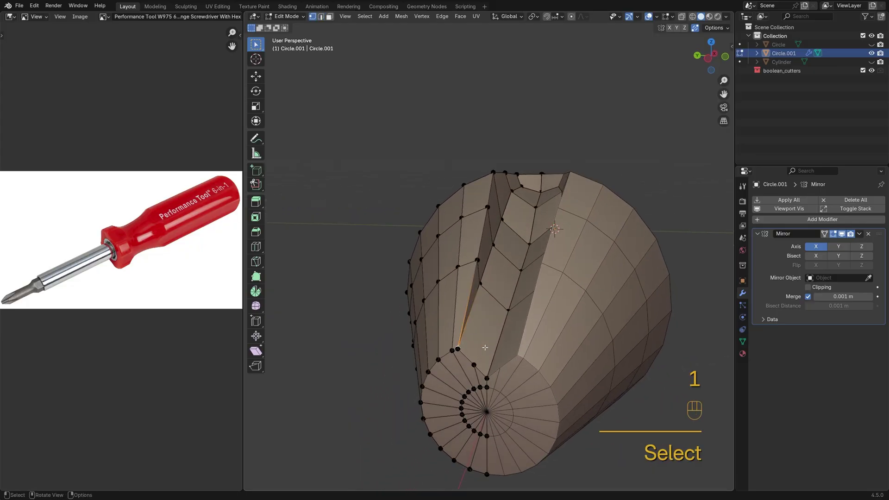
pyautogui.press('g')
pyautogui.press('g')
pyautogui.click(468, 374)
pyautogui.press('g')
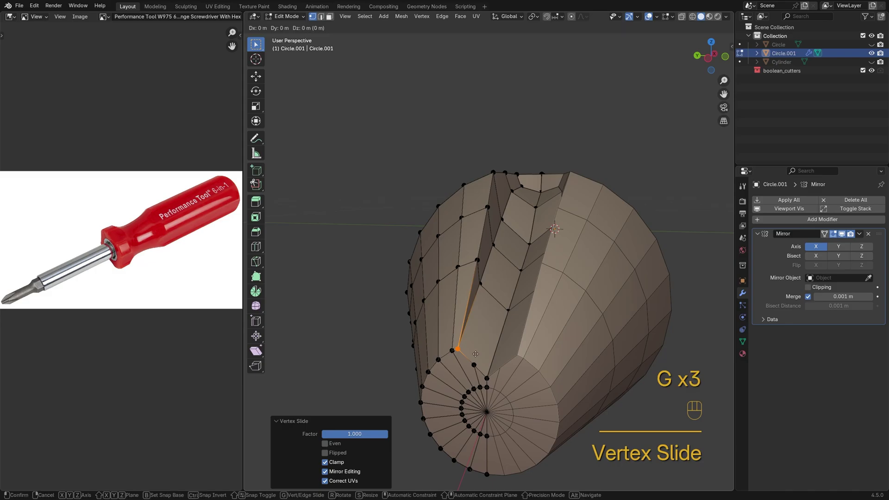
pyautogui.press('y')
pyautogui.click(463, 353)
# Step: Move the groove's inner corner vertex at the end face along Y, and raise its centre floor vertex about 0.0019 m along Z
pyautogui.click(480, 365)
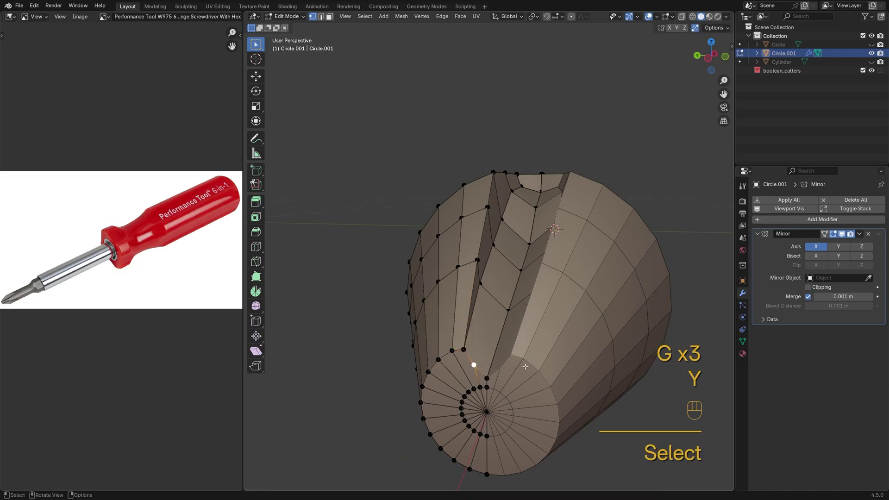
pyautogui.press('g')
pyautogui.press('y')
pyautogui.click(519, 365)
pyautogui.click(517, 366)
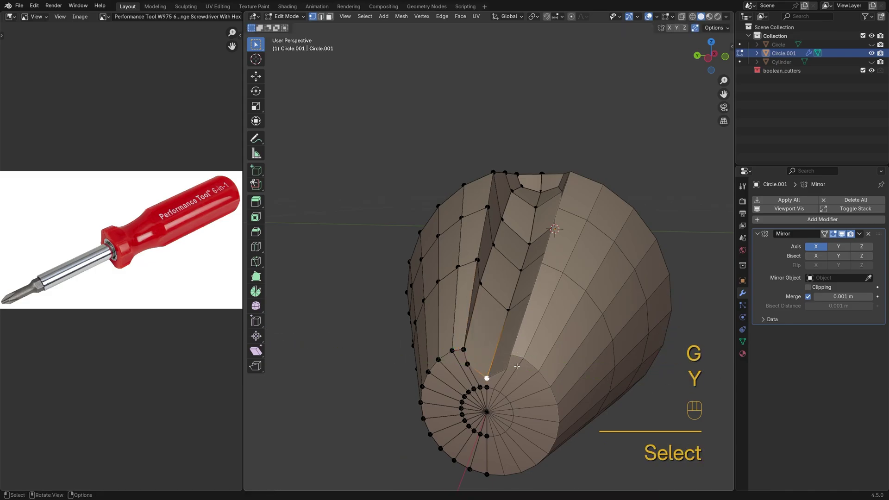
pyautogui.press('g')
pyautogui.press('z')
pyautogui.click(534, 357)
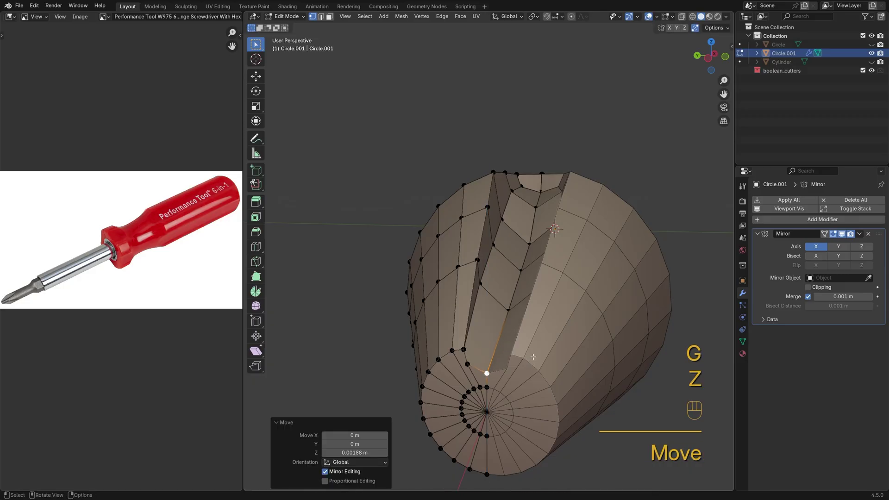
# Step: Connect the groove's inner corner vertex at the end face to the next floor vertex with an edge
pyautogui.click(479, 283)
pyautogui.keyDown('shift'); pyautogui.click(469, 363); pyautogui.keyUp('shift')
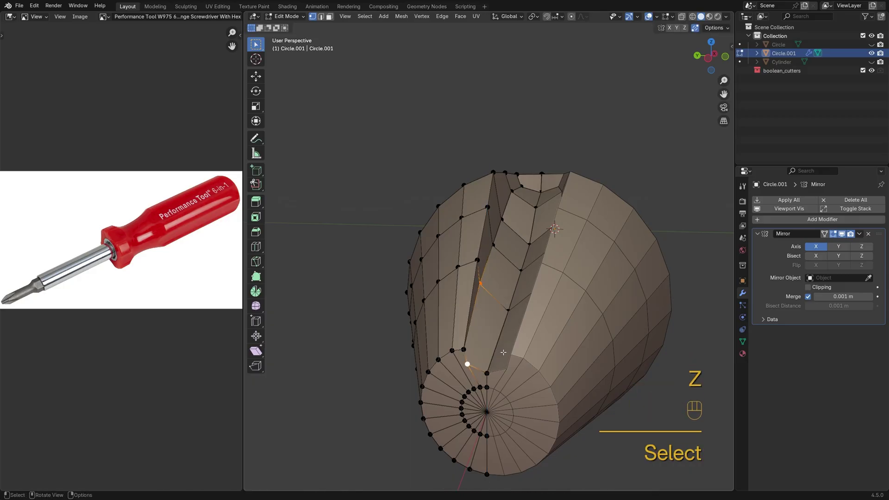
pyautogui.press('j')
pyautogui.moveTo(504, 352); pyautogui.dragTo(465, 311, button='middle')
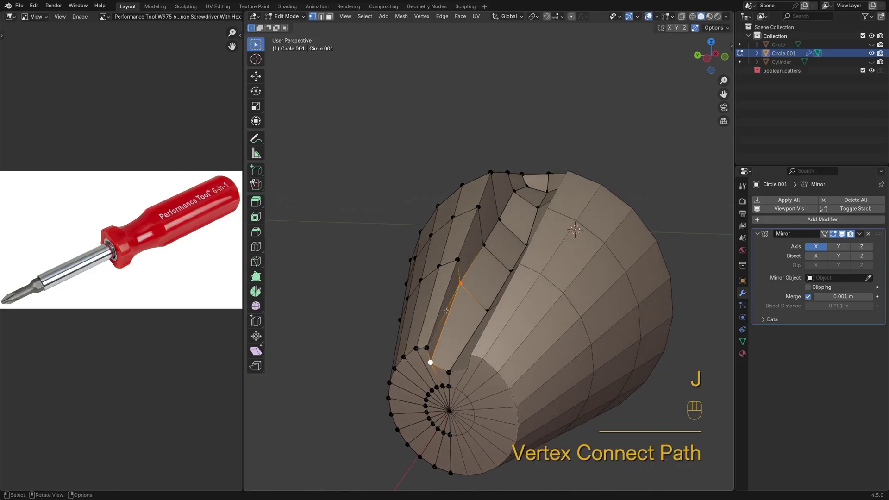
# Step: Dissolve the leftover edge next to the newly connected edge at the groove's end-face corner
pyautogui.press('2')
pyautogui.click(446, 310)
pyautogui.press('x')
pyautogui.click(527, 316)
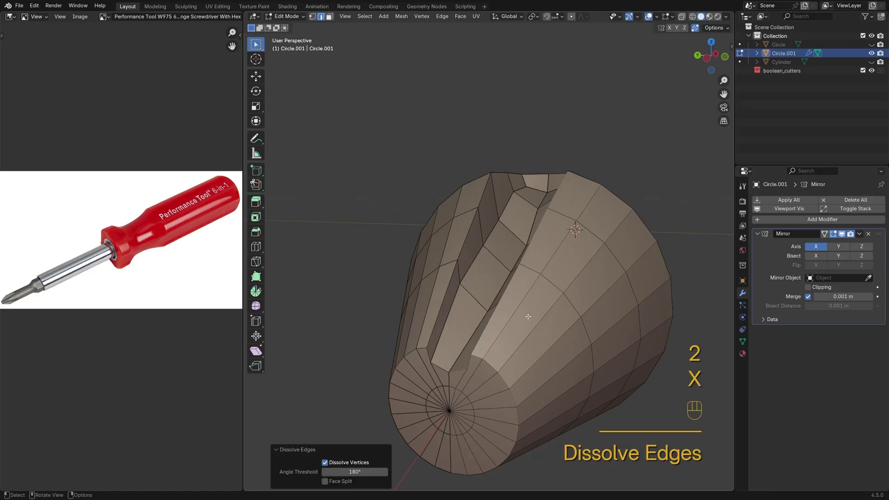
pyautogui.moveTo(529, 320); pyautogui.dragTo(535, 333, button='middle')
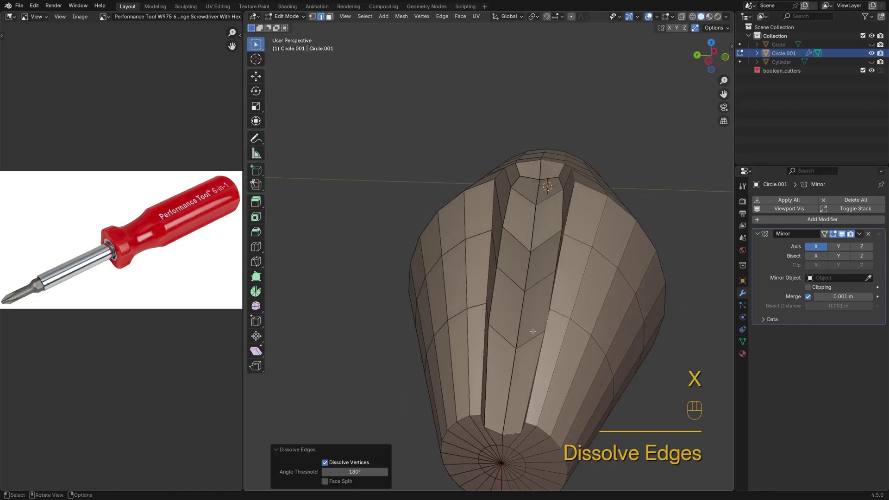
# Step: Apply the tip's Mirror modifier and return to mesh editing
pyautogui.press('Tab')
pyautogui.click(604, 314)
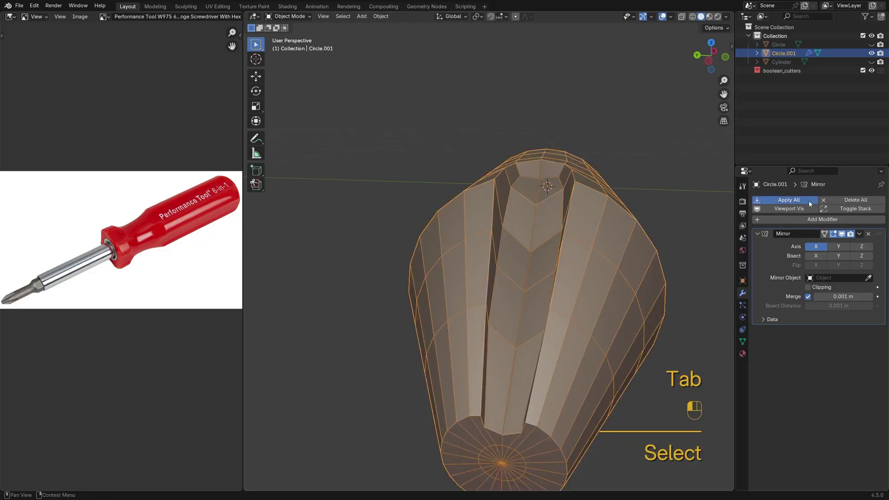
pyautogui.click(810, 204)
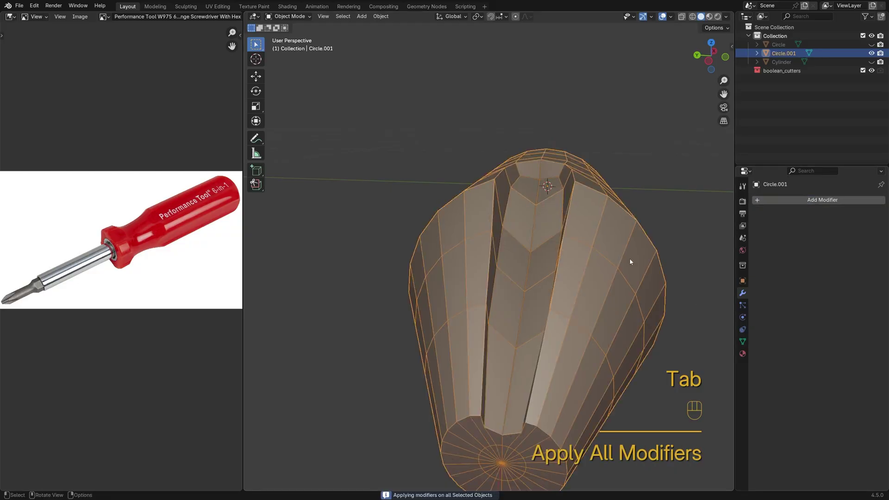
pyautogui.press('Tab')
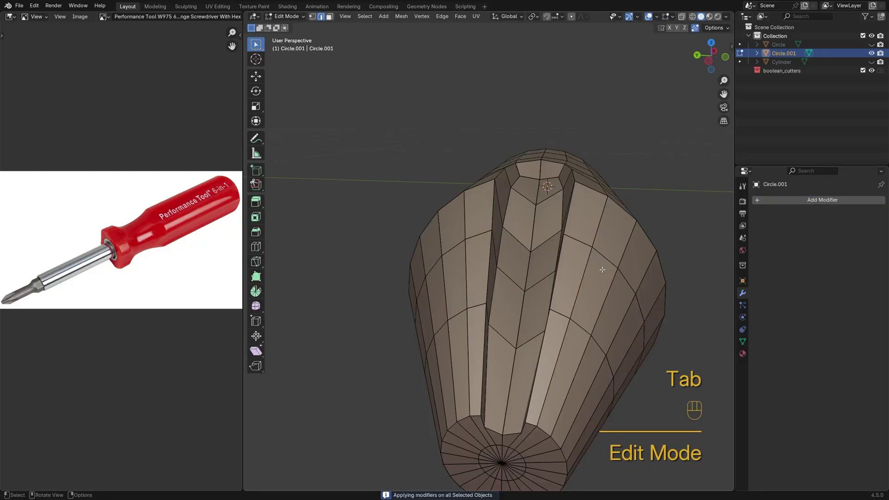
# Step: Straighten the groove floor's centre line down to the end face with LoopTools Gstretch, using the Spread method
pyautogui.press('1')
pyautogui.click(537, 198)
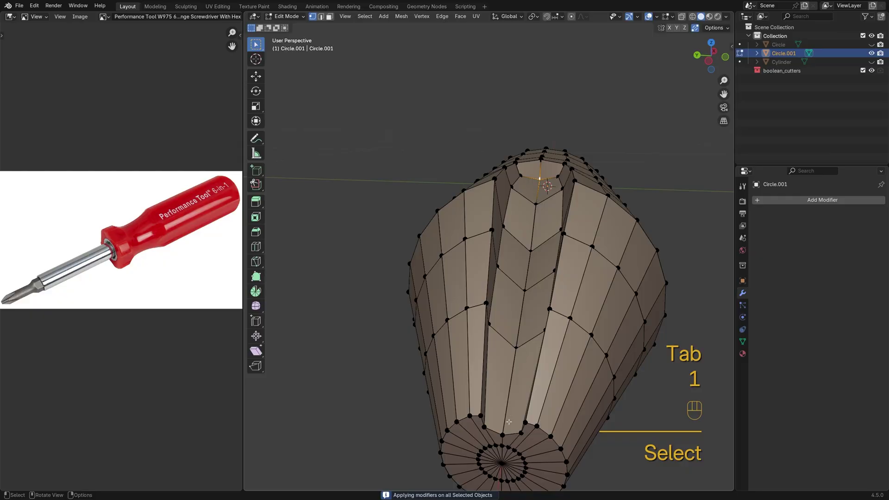
pyautogui.keyDown('ctrl'); pyautogui.click(502, 434); pyautogui.keyUp('ctrl')
pyautogui.rightClick(668, 244)
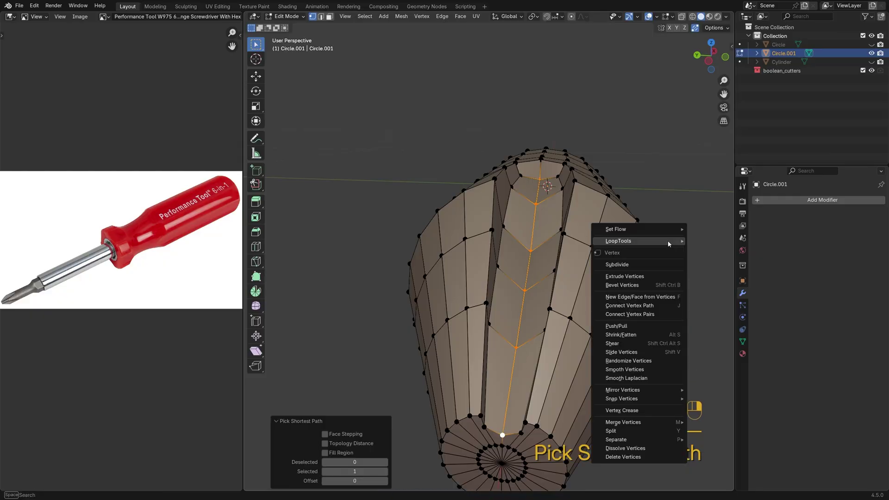
pyautogui.moveTo(668, 242)
pyautogui.click(721, 277)
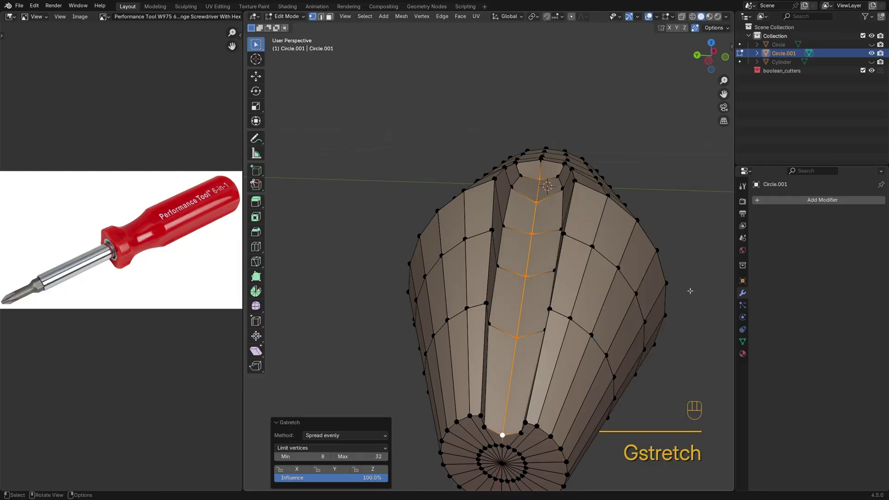
pyautogui.click(350, 436)
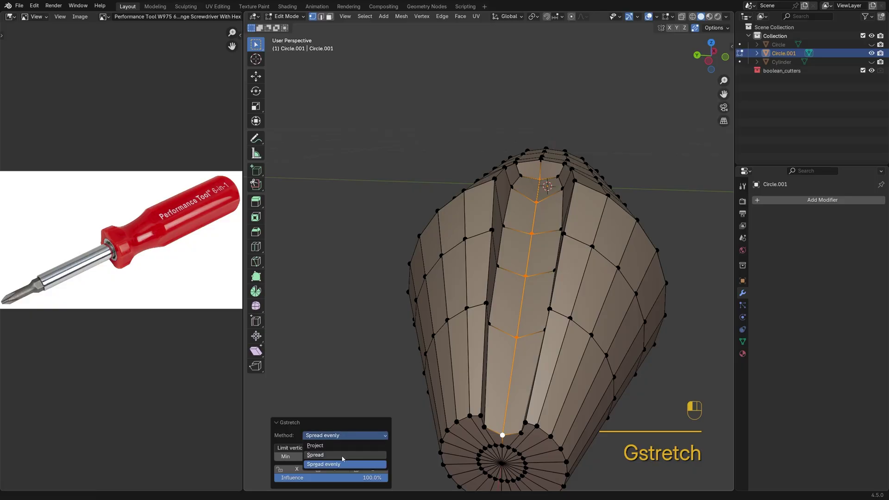
pyautogui.click(343, 455)
# Step: Grow the selection across the groove floor, exclude its upper end and the end-face ring, and smooth those vertices with an adjusted smoothing strength
pyautogui.moveTo(620, 300)
pyautogui.mouseDown(button='middle')
pyautogui.moveTo(622, 248)
pyautogui.moveTo(622, 307)
pyautogui.moveTo(605, 309)
pyautogui.moveTo(620, 308)
pyautogui.mouseUp(button='middle')
pyautogui.press('ctrl+KP_Add')
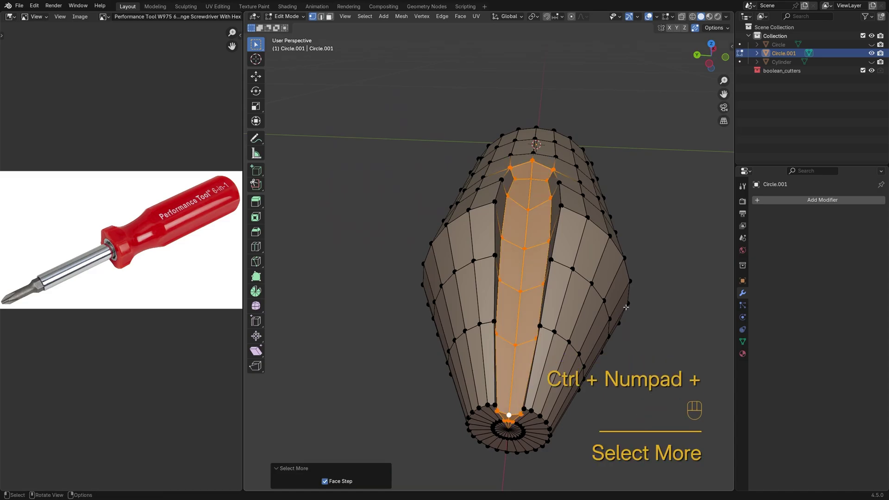
pyautogui.press('ctrl+KP_Add')
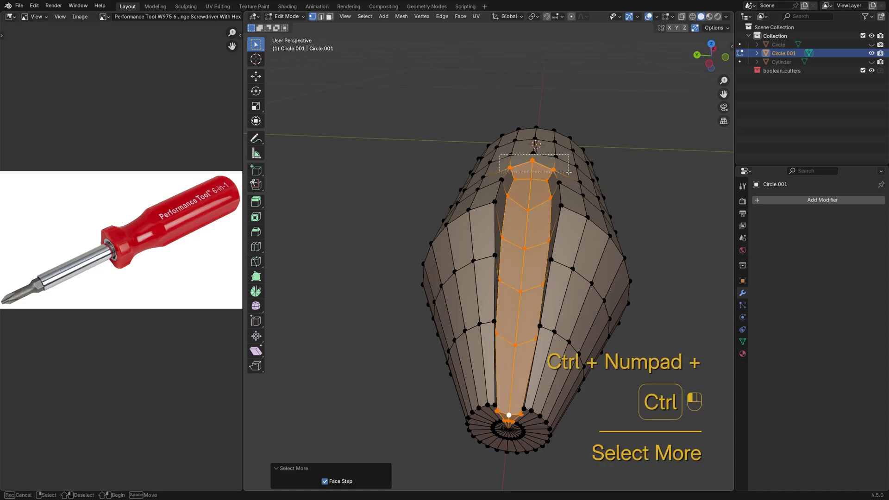
pyautogui.moveTo(533, 379); pyautogui.dragTo(530, 309, button='middle')
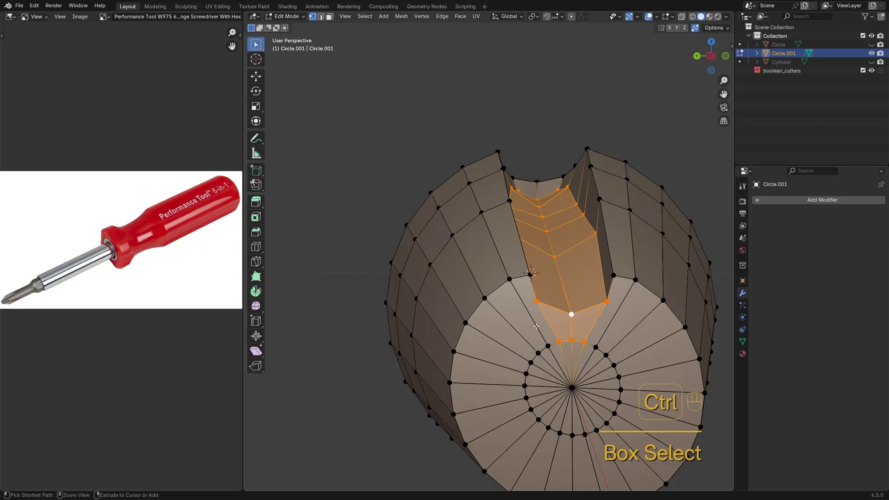
pyautogui.keyDown('ctrl'); pyautogui.moveTo(671, 280); pyautogui.dragTo(703, 236, button='middle'); pyautogui.keyUp('ctrl')
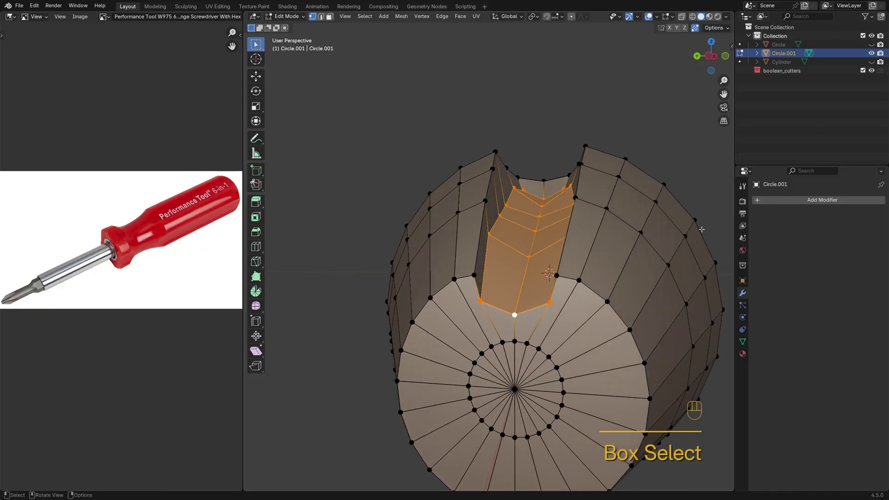
pyautogui.rightClick(702, 229)
pyautogui.click(673, 358)
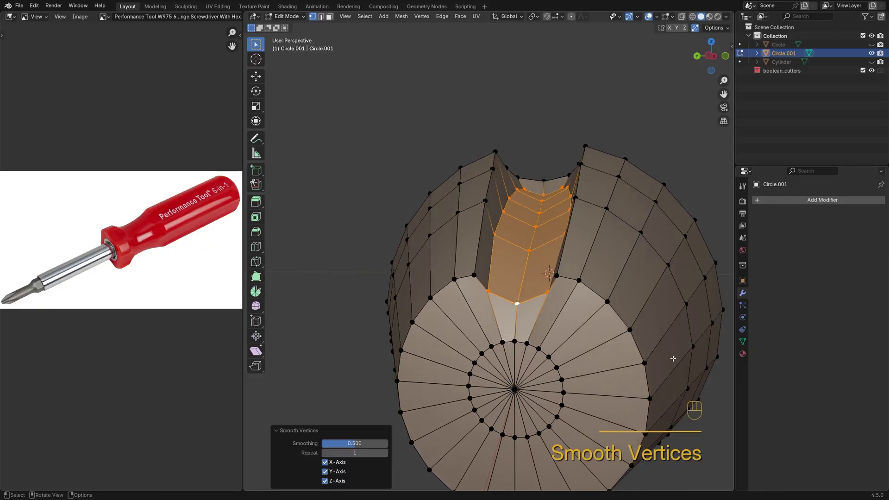
pyautogui.moveTo(349, 445); pyautogui.dragTo(361, 445)
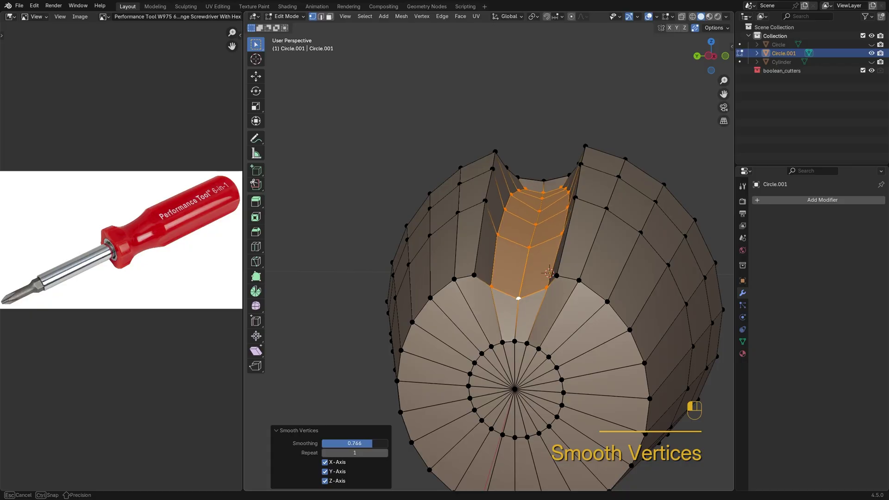
pyautogui.moveTo(589, 302); pyautogui.dragTo(585, 329, button='middle')
pyautogui.click(325, 481)
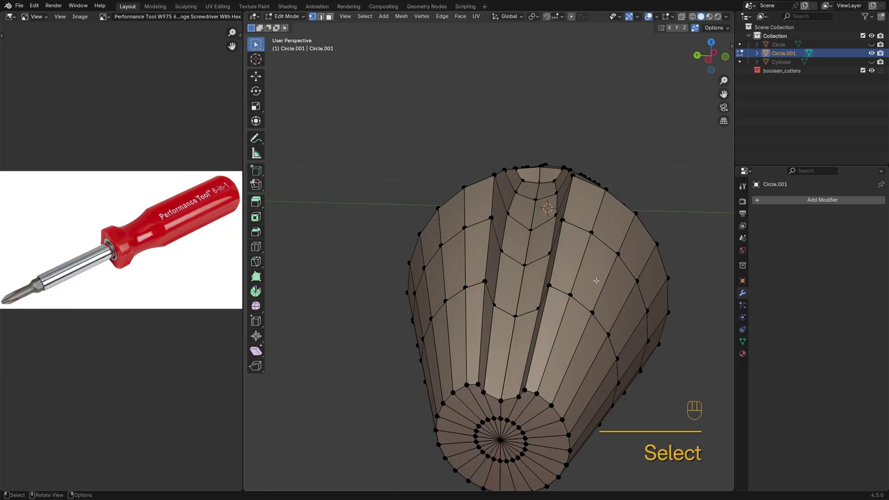
# Step: Scale the groove's two floor corner vertices at the end face slightly closer together along Y
pyautogui.moveTo(593, 291); pyautogui.dragTo(565, 244, button='middle')
pyautogui.scroll(3, 592, 264)
pyautogui.hotkey('alt', 'z')
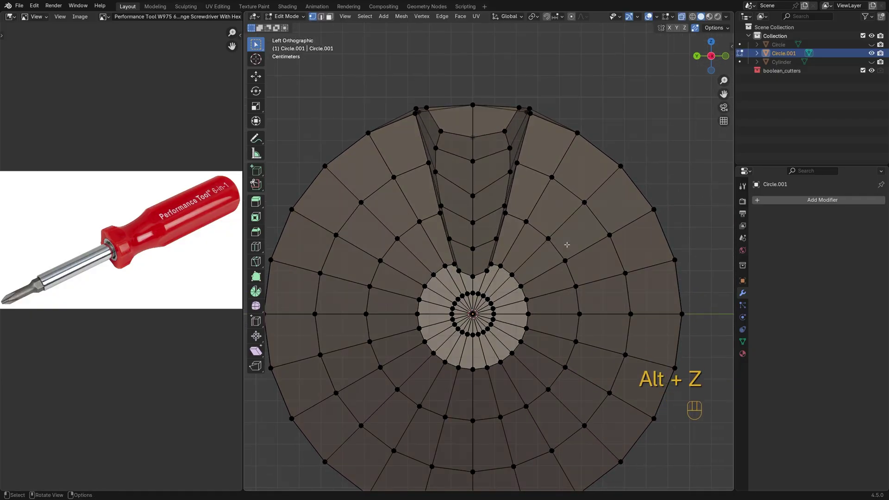
pyautogui.click(458, 272)
pyautogui.keyDown('shift'); pyautogui.click(487, 271); pyautogui.keyUp('shift')
pyautogui.press('s')
pyautogui.press('y')
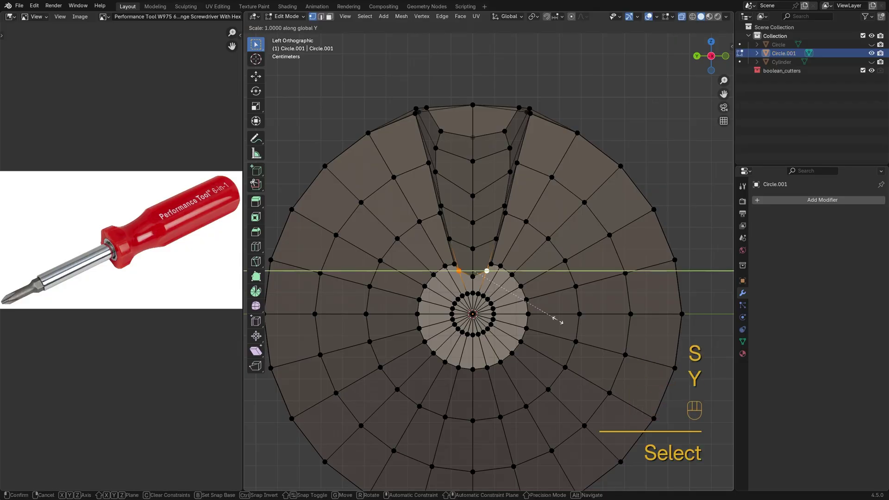
pyautogui.click(529, 315)
pyautogui.click(477, 57)
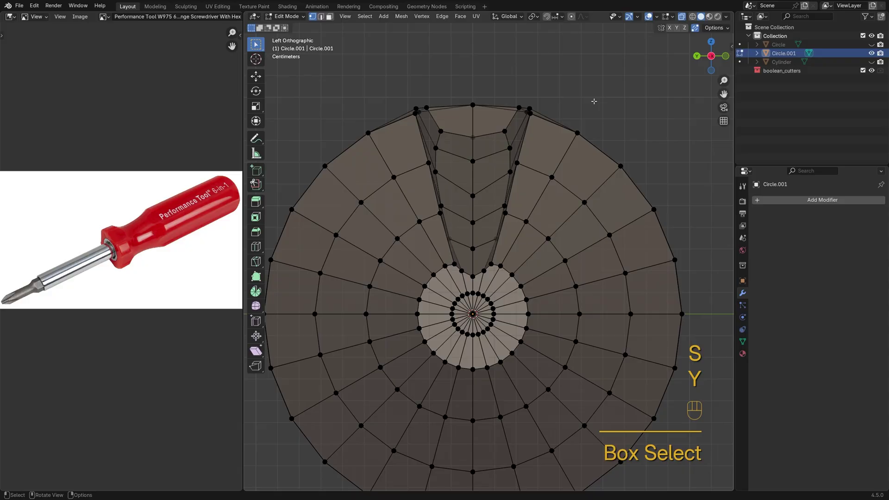
# Step: Delete all of the tip's vertices except the upper quarter wedge containing the groove, and return to Object Mode with X-ray off
pyautogui.keyDown('ctrl'); pyautogui.moveTo(477, 57); pyautogui.dragTo(379, 60); pyautogui.keyUp('ctrl')
pyautogui.moveTo(379, 60)
pyautogui.keyDown('ctrl'); pyautogui.mouseDown(button='right')
pyautogui.moveTo(315, 185)
pyautogui.moveTo(456, 301)
pyautogui.moveTo(463, 320)
pyautogui.moveTo(496, 309)
pyautogui.moveTo(556, 252)
pyautogui.moveTo(662, 123)
pyautogui.moveTo(491, 60)
pyautogui.mouseUp(button='right'); pyautogui.keyUp('ctrl')
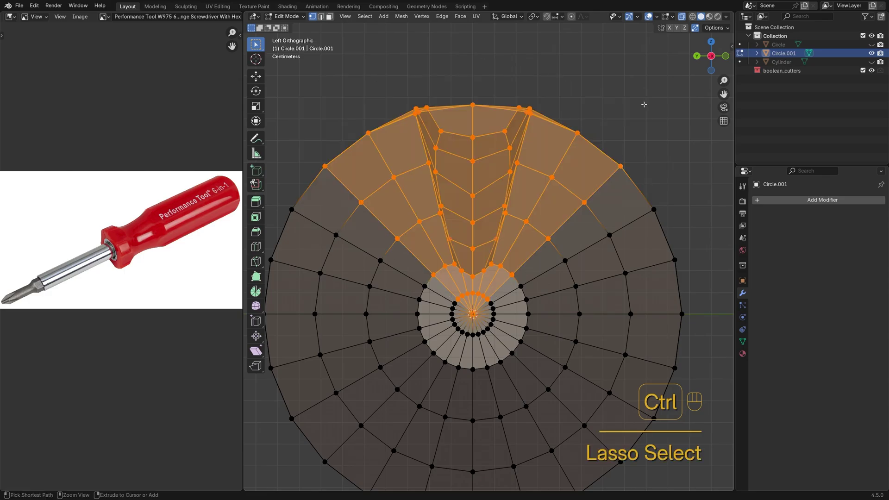
pyautogui.hotkey('ctrl', 'i')
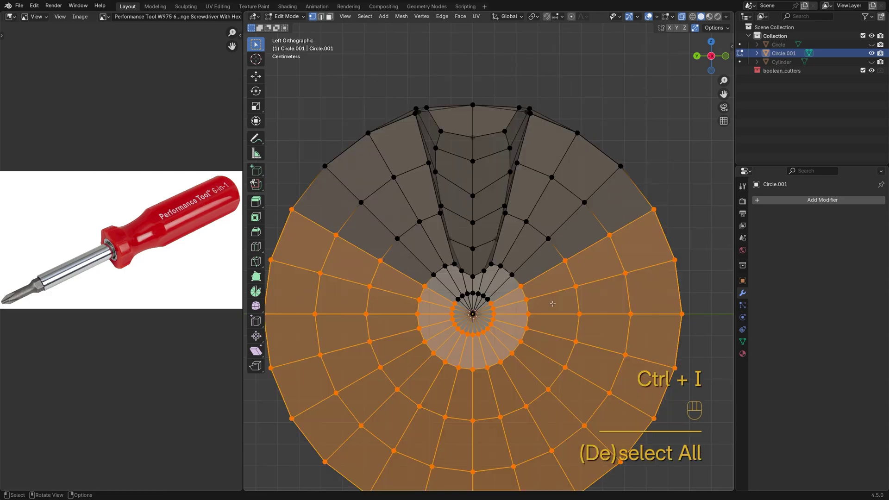
pyautogui.press('x')
pyautogui.click(553, 304)
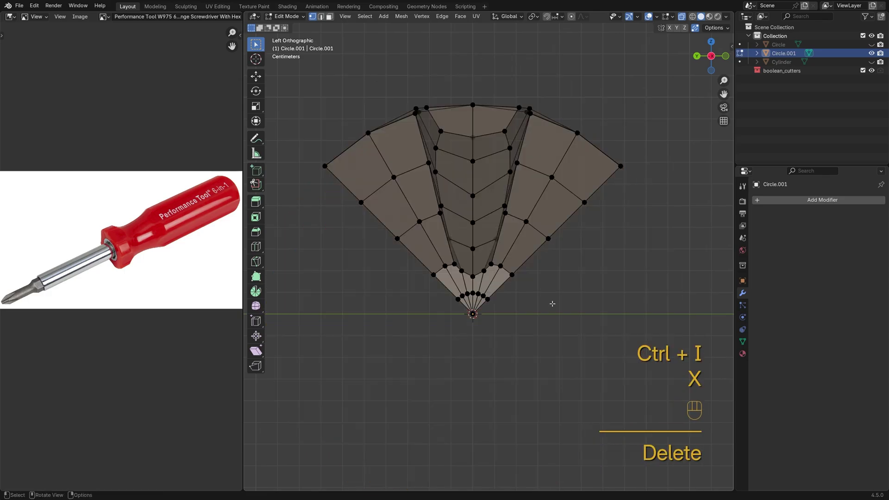
pyautogui.press('Tab')
pyautogui.hotkey('alt', 'z')
pyautogui.scroll(-3, 552, 306)
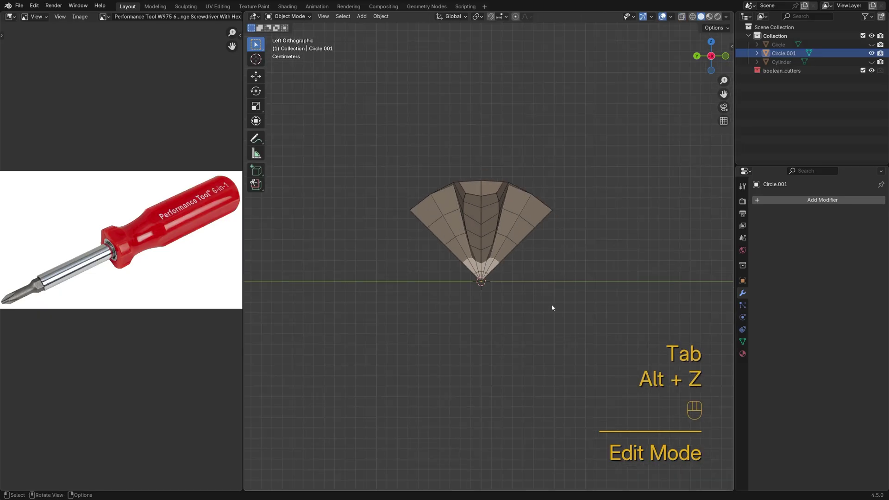
# Step: Add an Array modifier to the wedge with a count of 4, Relative Offset disabled and Object Offset enabled
pyautogui.moveTo(552, 305); pyautogui.dragTo(514, 250, button='middle')
pyautogui.click(514, 250)
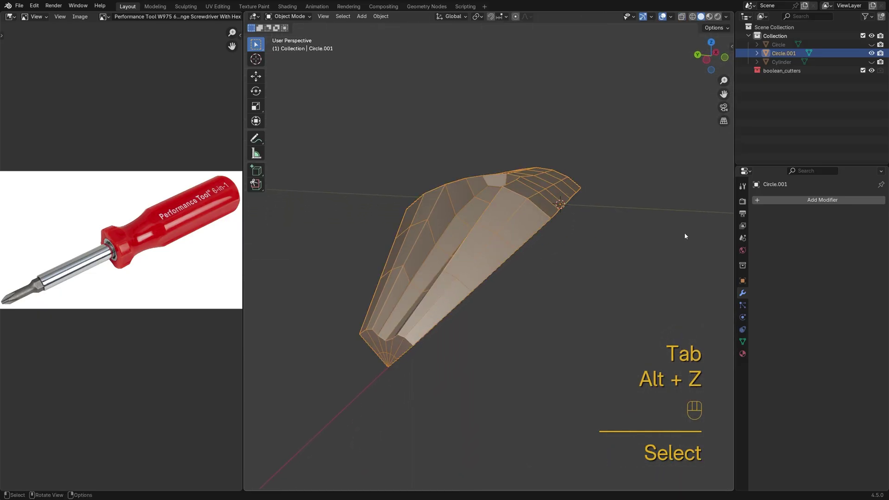
pyautogui.click(776, 202)
pyautogui.moveTo(776, 202)
pyautogui.click(824, 202)
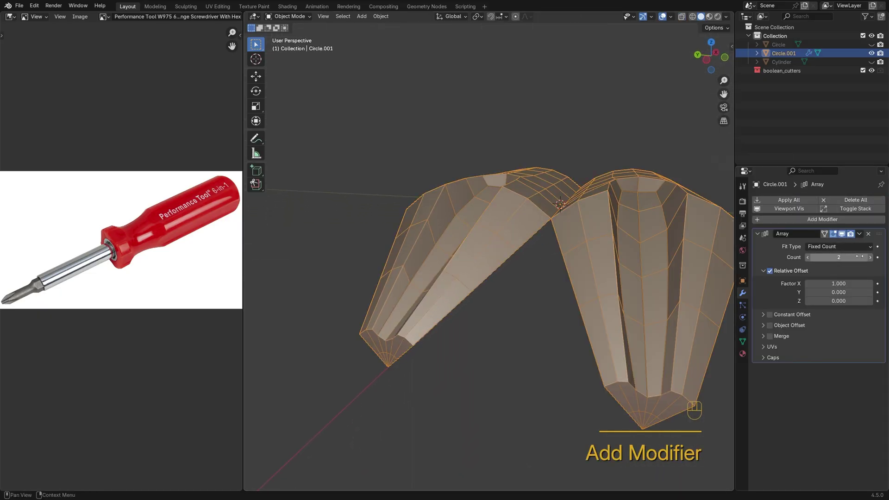
pyautogui.moveTo(839, 257); pyautogui.dragTo(843, 275)
pyautogui.click(769, 271)
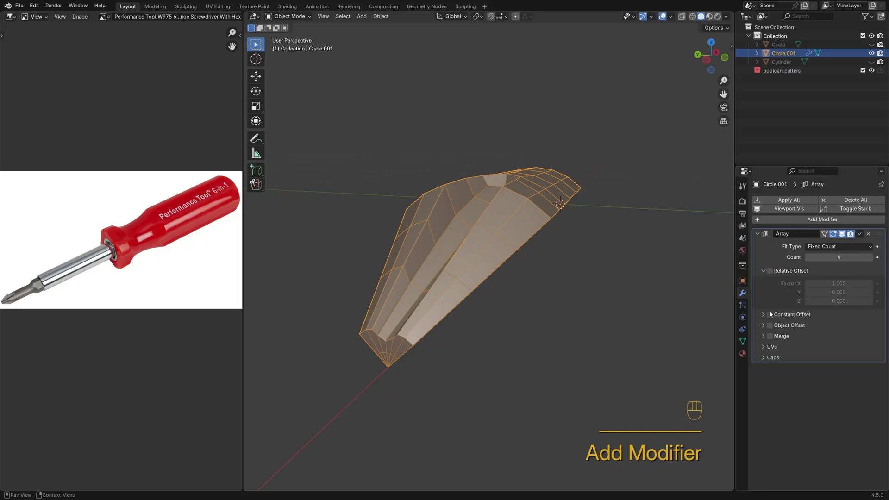
pyautogui.click(770, 325)
pyautogui.click(764, 326)
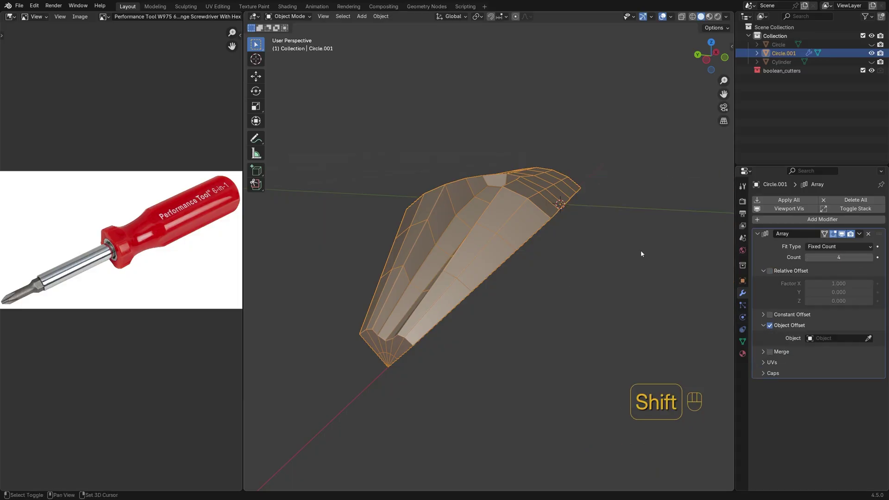
# Step: Add a Plain Axes empty at the world origin and assign it as the wedge array's offset object
pyautogui.hotkey('shift', 'a')
pyautogui.moveTo(640, 251)
pyautogui.click(691, 253)
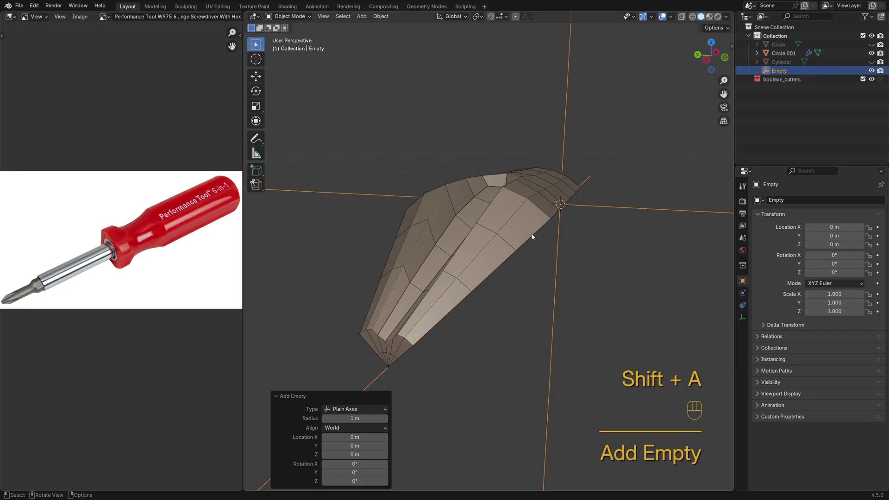
pyautogui.click(517, 229)
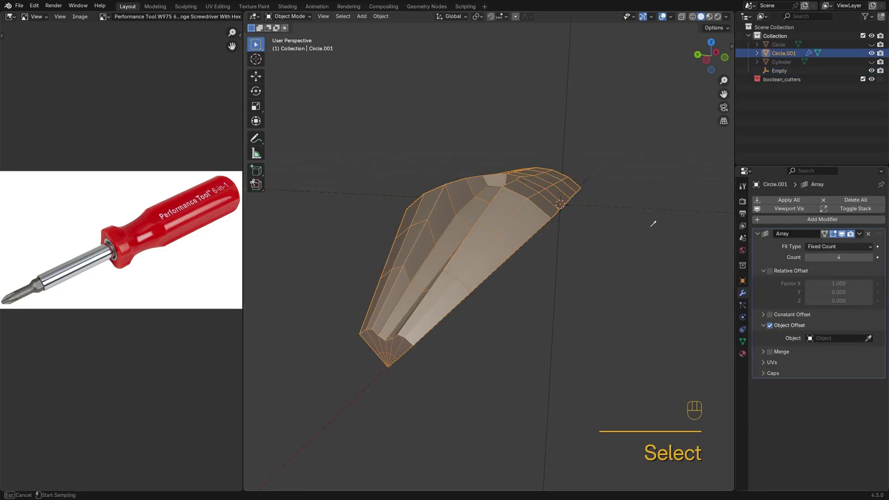
pyautogui.click(634, 207)
# Step: Apply the rotation and scale of the arrayed wedge
pyautogui.click(602, 253)
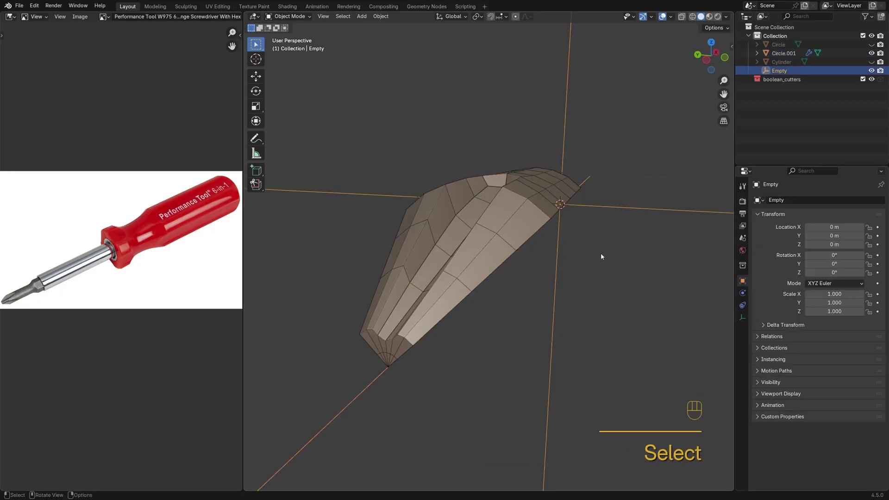
pyautogui.moveTo(601, 253); pyautogui.dragTo(596, 233, button='middle')
pyautogui.click(560, 210)
pyautogui.hotkey('ctrl', 'a')
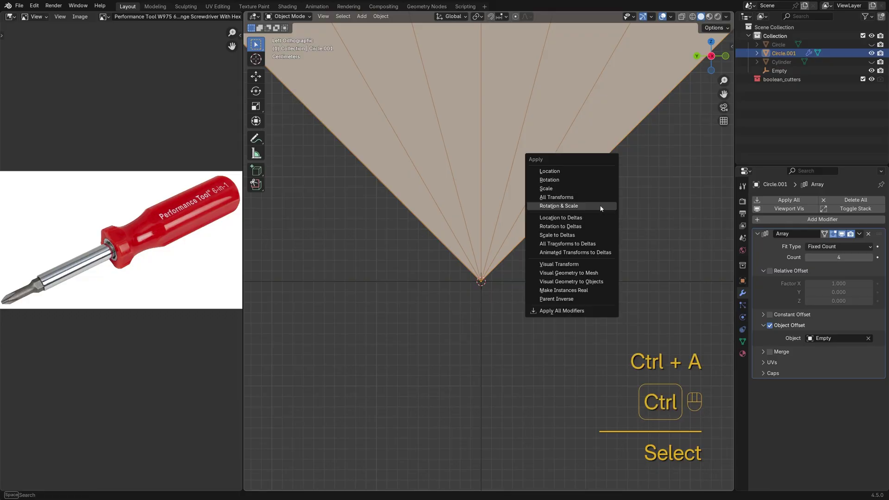
pyautogui.click(577, 209)
# Step: Rotate the empty by 90° in the left view so the four wedges form the full Phillips tip
pyautogui.click(567, 281)
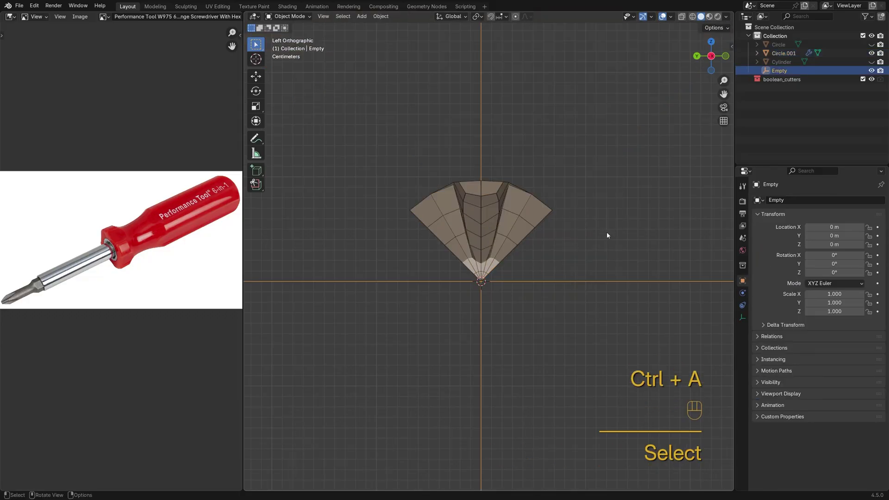
pyautogui.press('r')
pyautogui.click(551, 314)
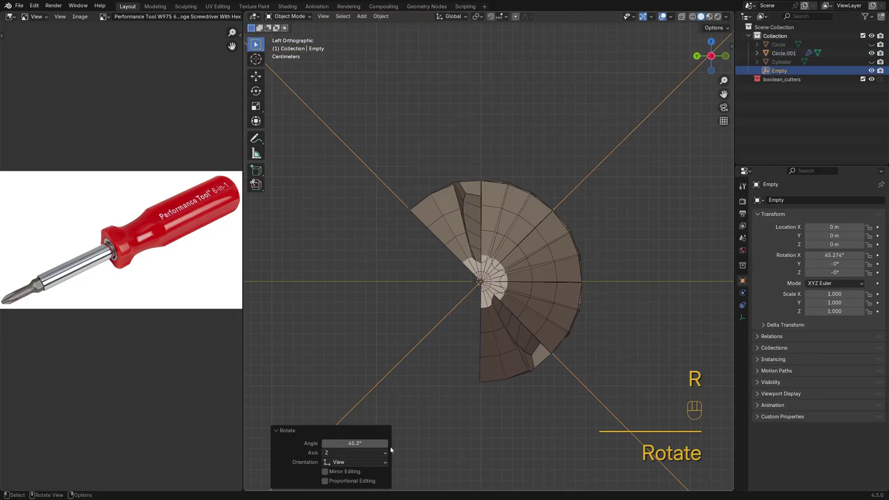
pyautogui.click(369, 445)
pyautogui.press('Return')
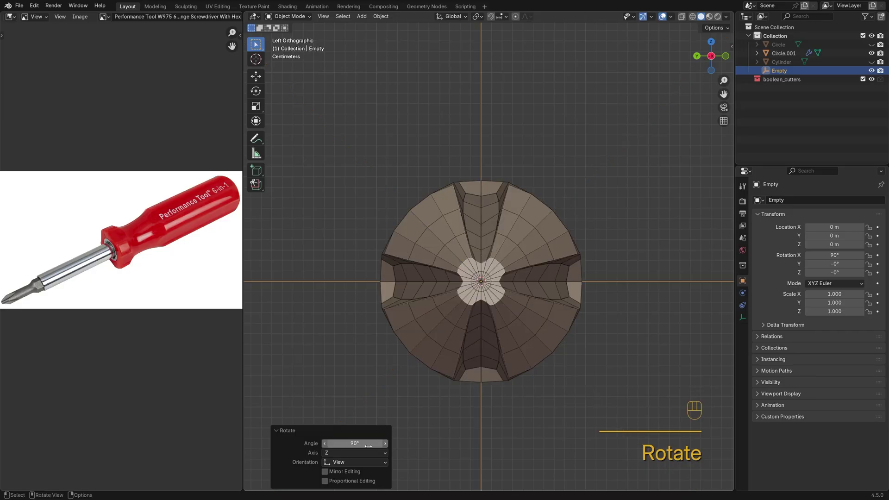
pyautogui.moveTo(526, 284); pyautogui.dragTo(487, 313, button='middle')
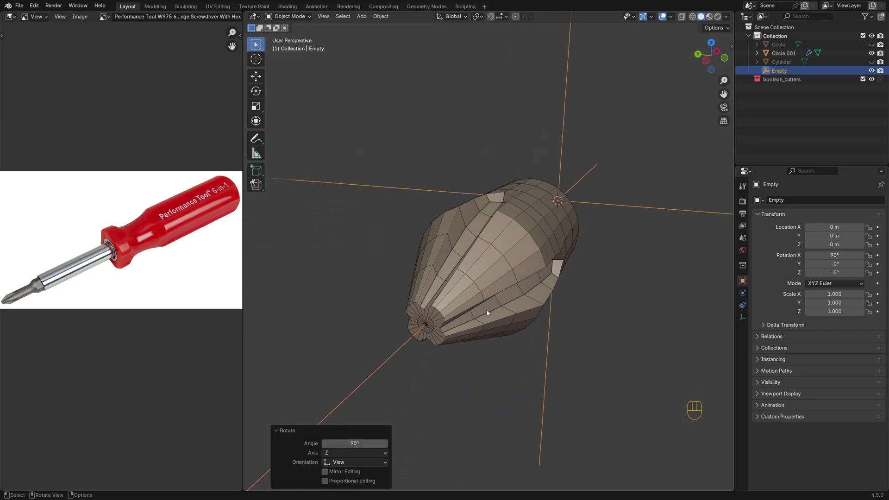
# Step: Enable Merge with First and Last Copies on the wedge's Array modifier and apply the modifier
pyautogui.click(530, 294)
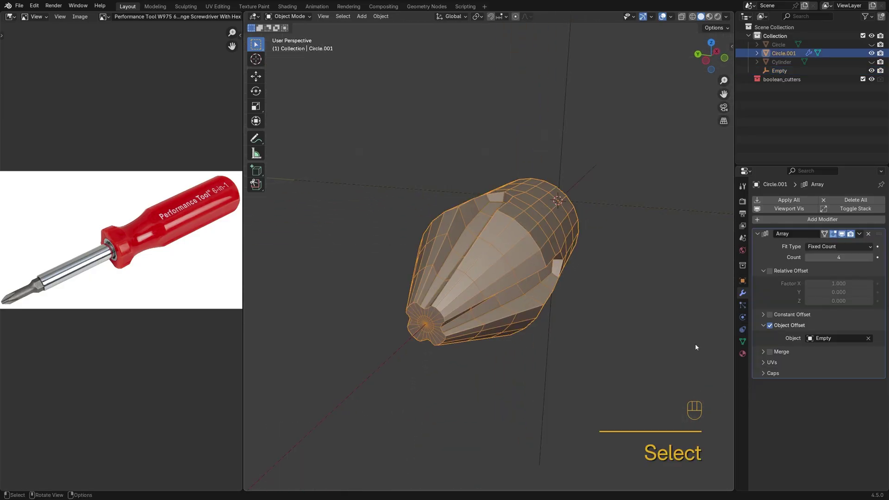
pyautogui.click(763, 352)
pyautogui.click(808, 374)
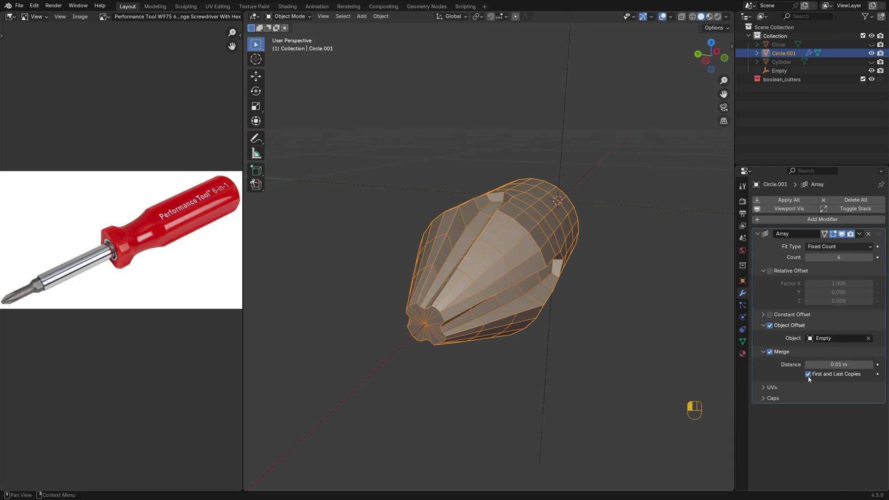
pyautogui.moveTo(485, 363); pyautogui.dragTo(494, 327, button='middle')
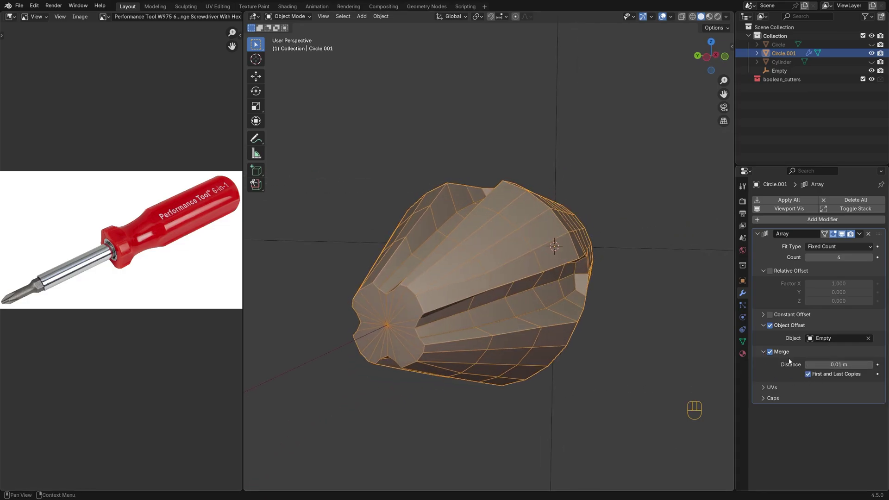
pyautogui.keyDown('shift'); pyautogui.moveTo(849, 365); pyautogui.dragTo(806, 227); pyautogui.keyUp('shift')
pyautogui.click(802, 203)
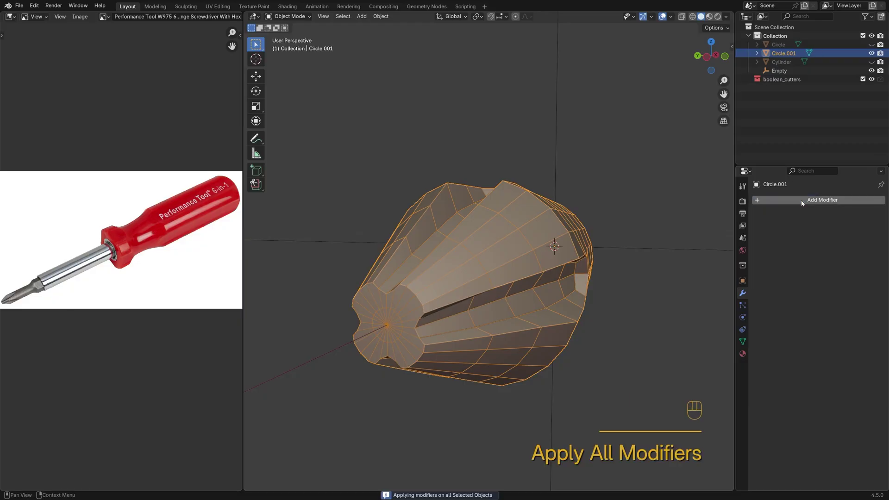
# Step: Delete the empty that served as the array's offset object
pyautogui.click(638, 247)
pyautogui.press('x')
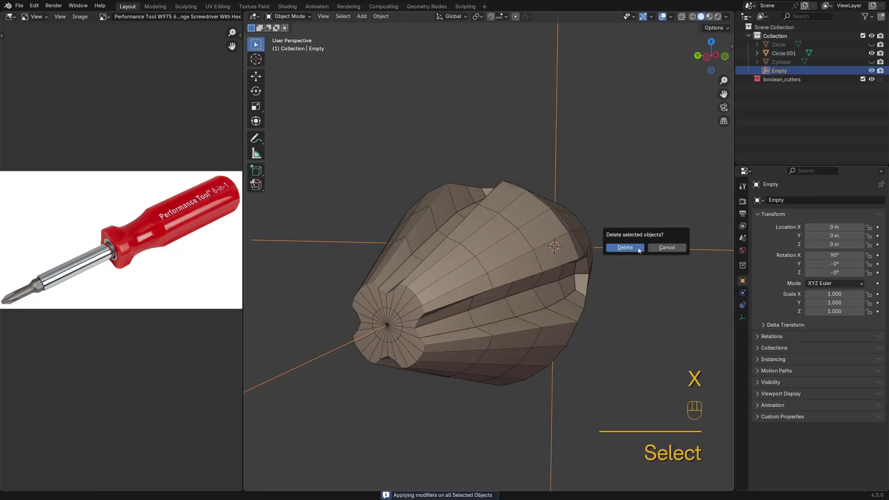
pyautogui.click(638, 249)
# Step: Unhide the bit's hex shank object and join it with the Phillips tip into one mesh
pyautogui.click(871, 44)
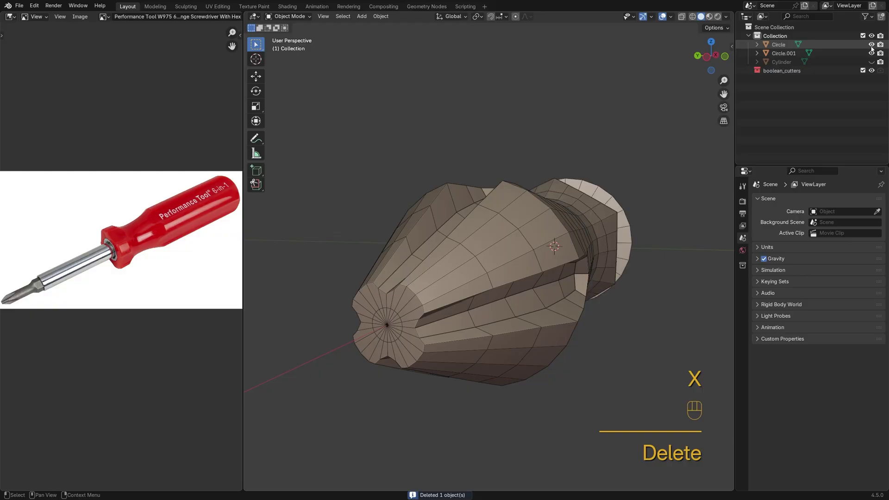
pyautogui.moveTo(636, 277); pyautogui.dragTo(549, 299, button='middle')
pyautogui.click(648, 245)
pyautogui.keyDown('shift'); pyautogui.click(577, 264); pyautogui.keyUp('shift')
pyautogui.hotkey('ctrl', 'j')
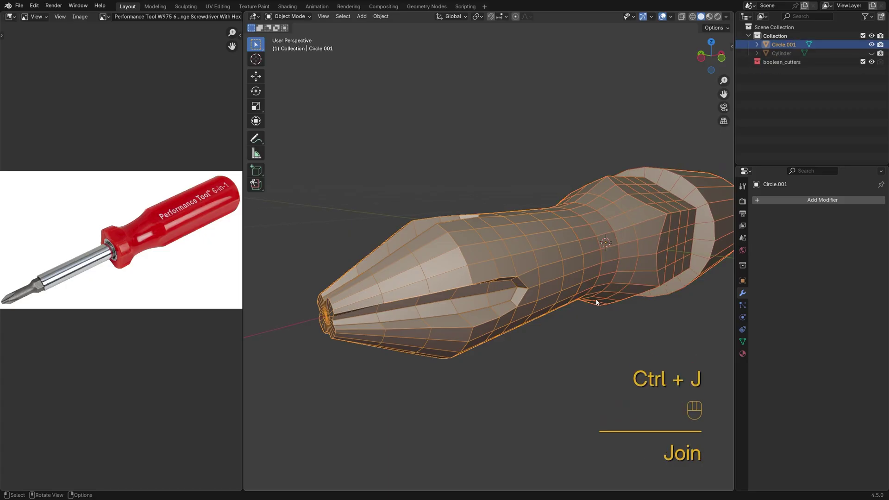
# Step: Merge all vertices of the joined bit by distance to weld the seam between tip and shank
pyautogui.press('Tab')
pyautogui.press('a')
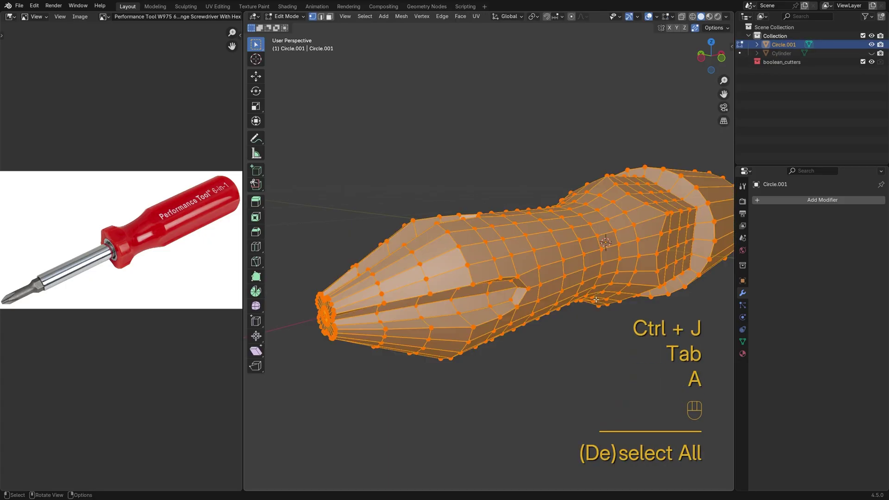
pyautogui.press('m')
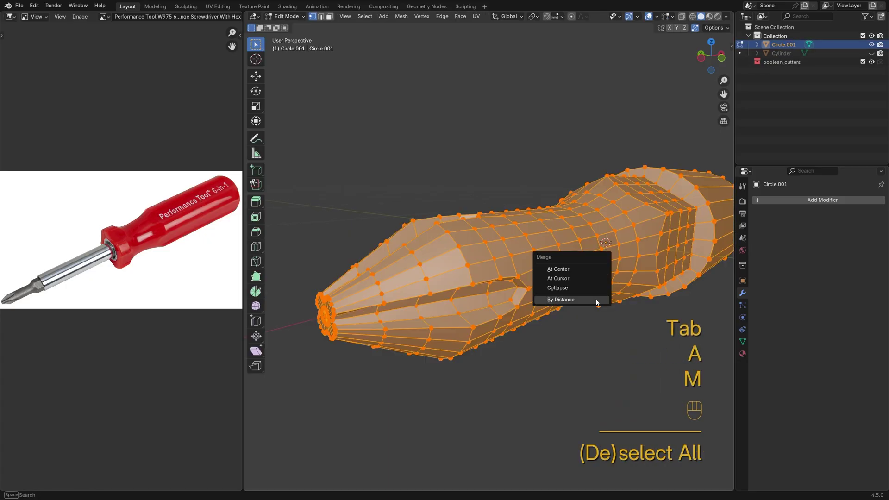
pyautogui.click(565, 301)
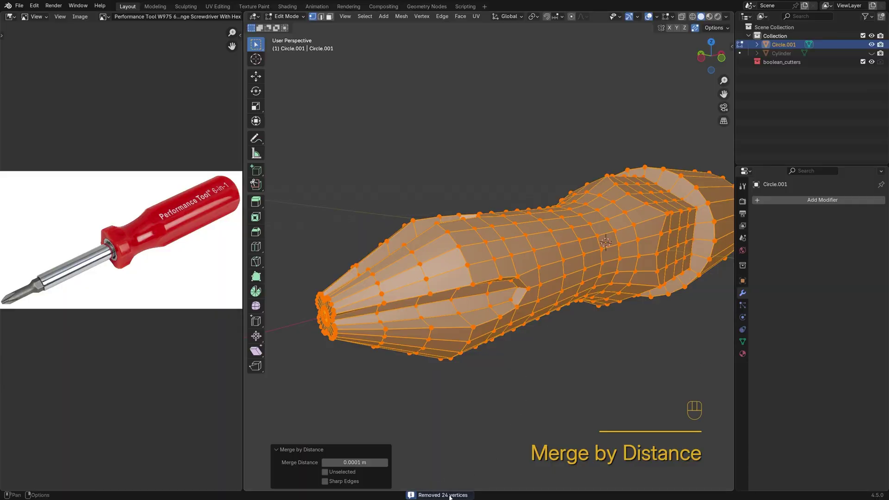
pyautogui.click(547, 387)
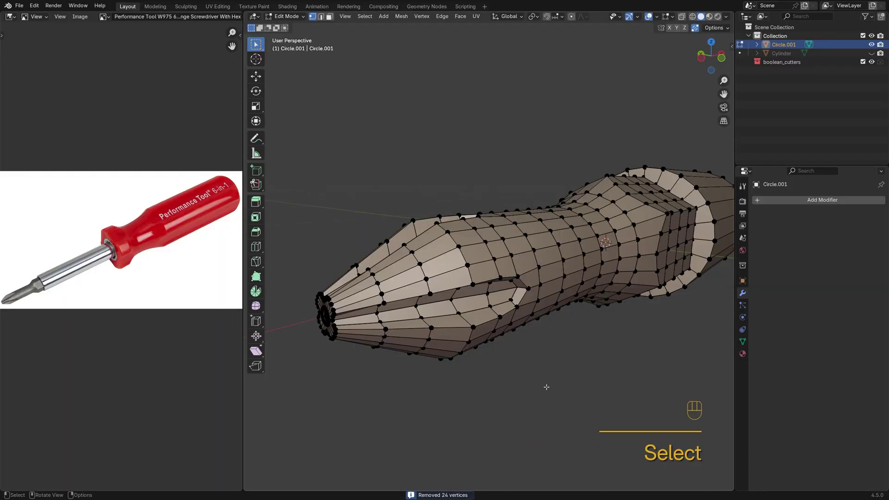
# Step: Select the bit's sharp edges with a sharpness threshold of 55°
pyautogui.press('2')
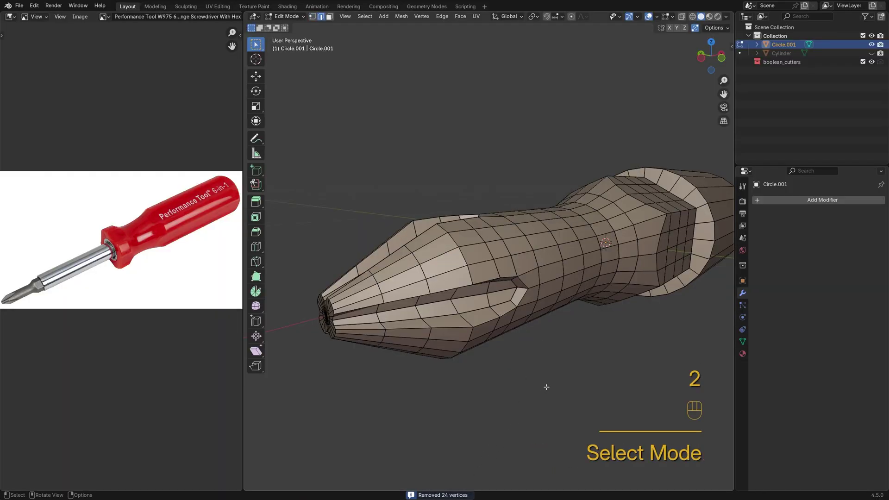
pyautogui.click(368, 18)
pyautogui.click(393, 160)
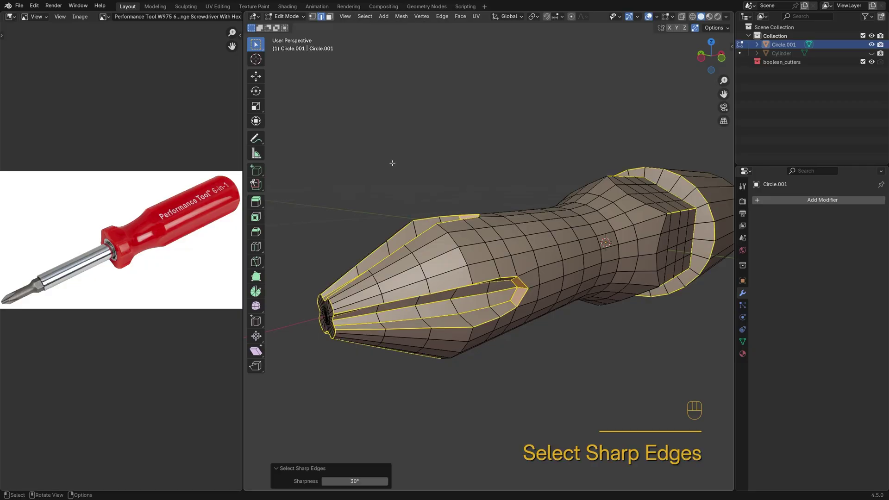
pyautogui.click(368, 481)
pyautogui.write('55')
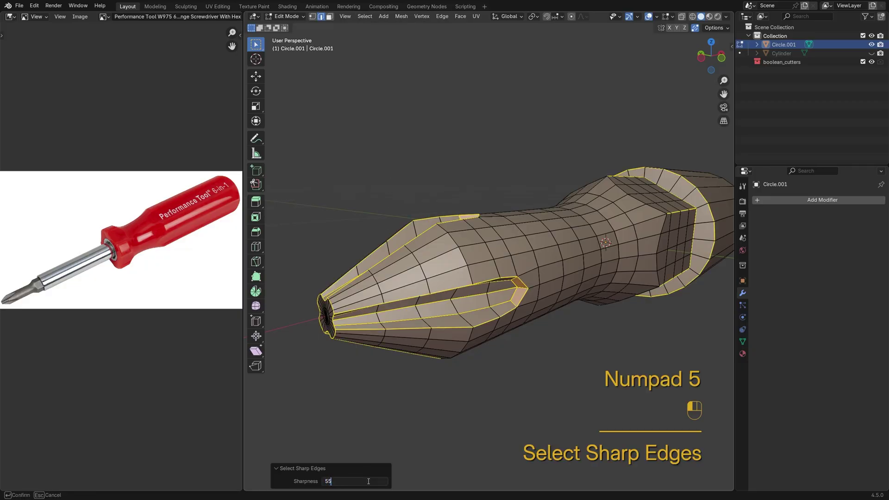
pyautogui.press('Return')
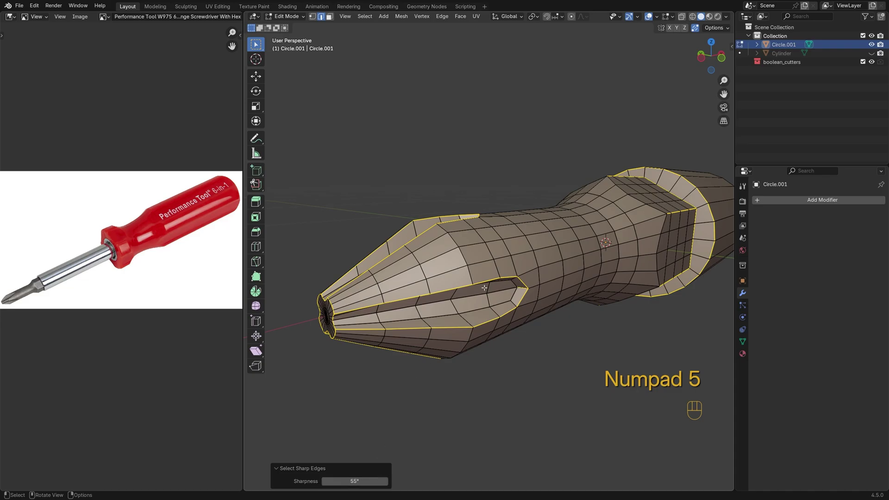
# Step: Add the curved edge loop where the hex section meets the neck to the selection and set the edges' mean bevel weight to 1.00
pyautogui.moveTo(484, 288); pyautogui.dragTo(384, 290, button='middle')
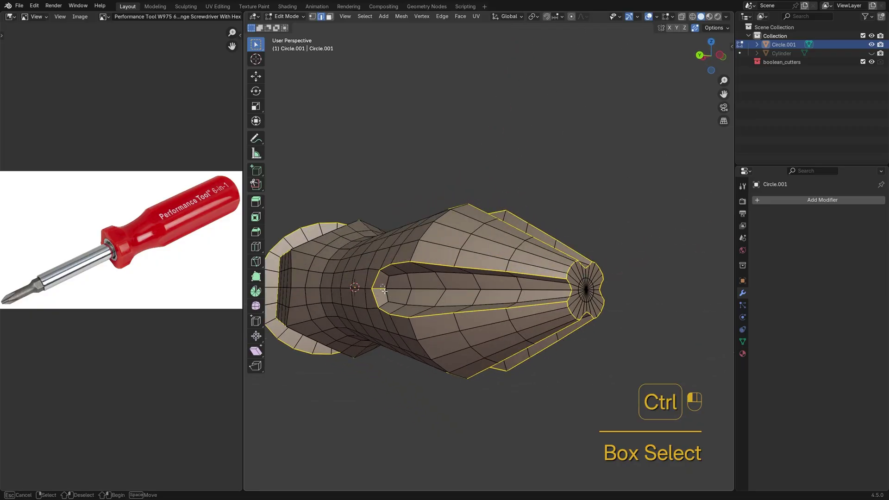
pyautogui.moveTo(629, 296); pyautogui.dragTo(540, 277, button='middle')
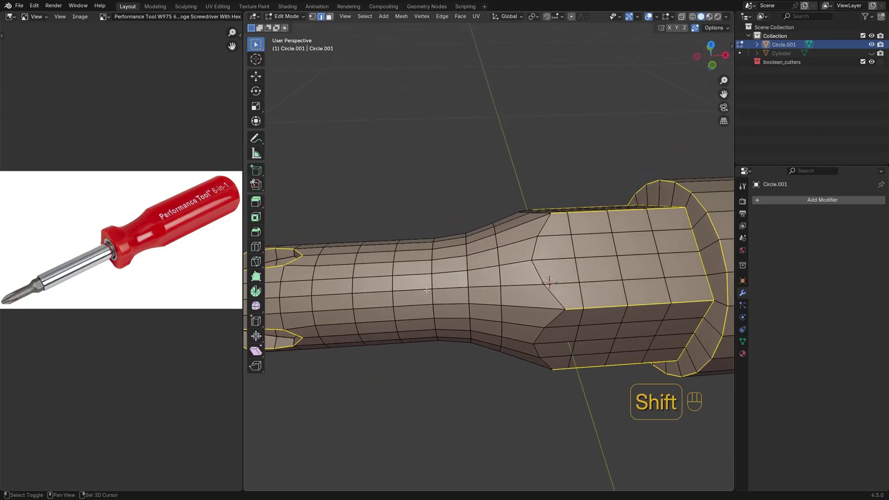
pyautogui.keyDown('alt'); pyautogui.keyDown('shift'); pyautogui.click(539, 278); pyautogui.keyUp('shift'); pyautogui.keyUp('alt')
pyautogui.scroll(-3, 540, 285)
pyautogui.moveTo(527, 313); pyautogui.dragTo(706, 104, button='middle')
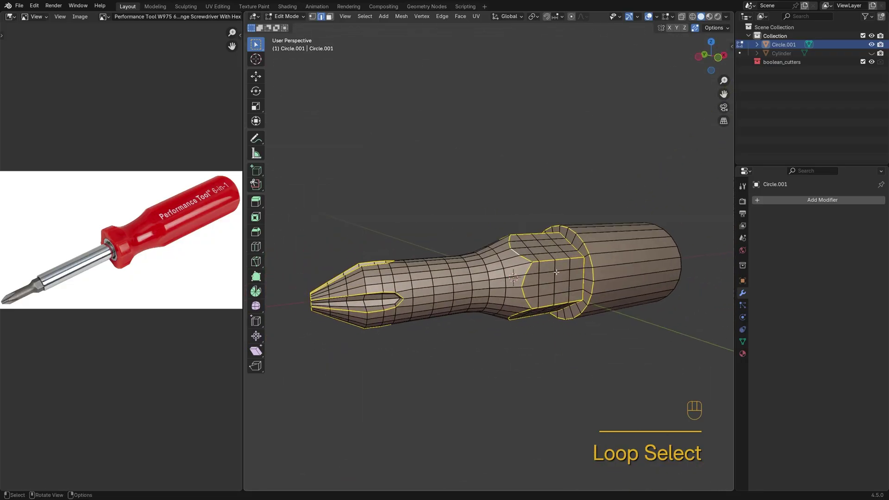
pyautogui.click(732, 46)
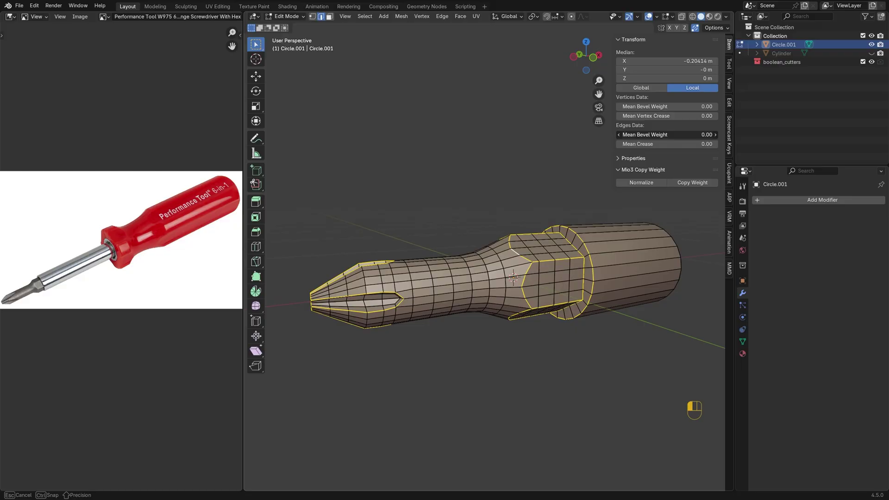
pyautogui.moveTo(666, 134); pyautogui.dragTo(695, 135)
# Step: Add a Bevel modifier to the bit with 2 segments and the limit method set to Weight
pyautogui.click(778, 201)
pyautogui.moveTo(782, 204)
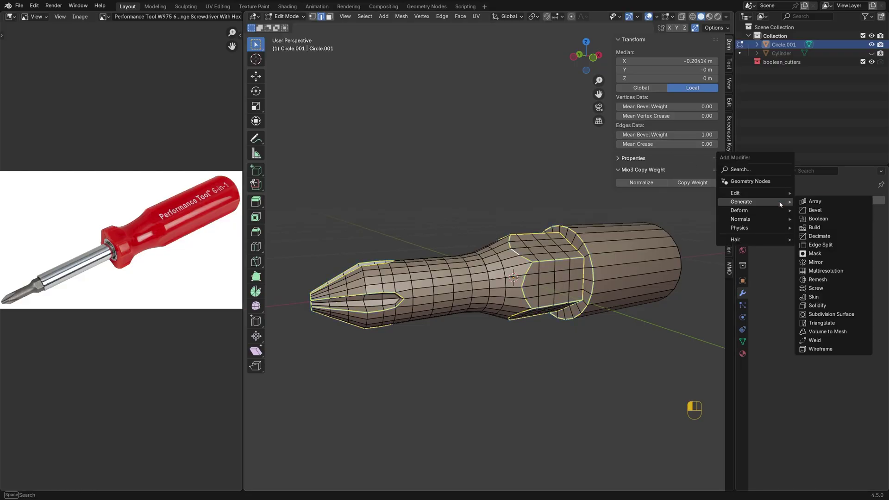
pyautogui.click(820, 211)
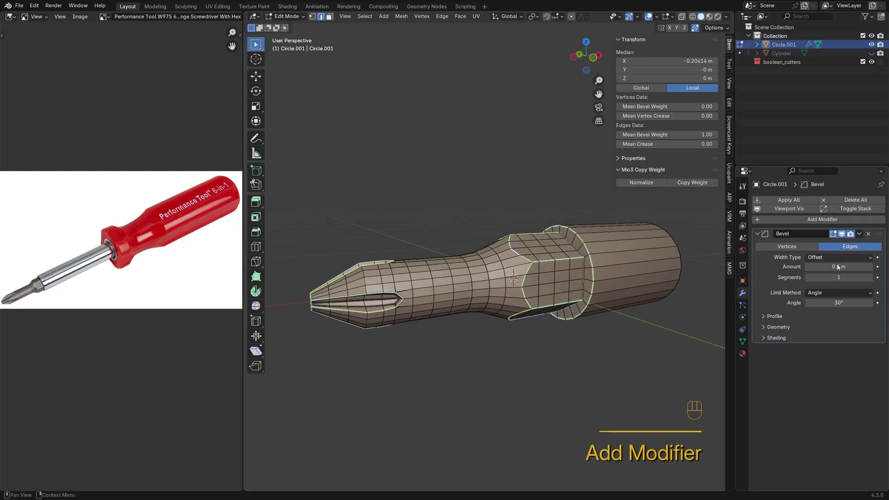
pyautogui.click(870, 278)
pyautogui.click(833, 292)
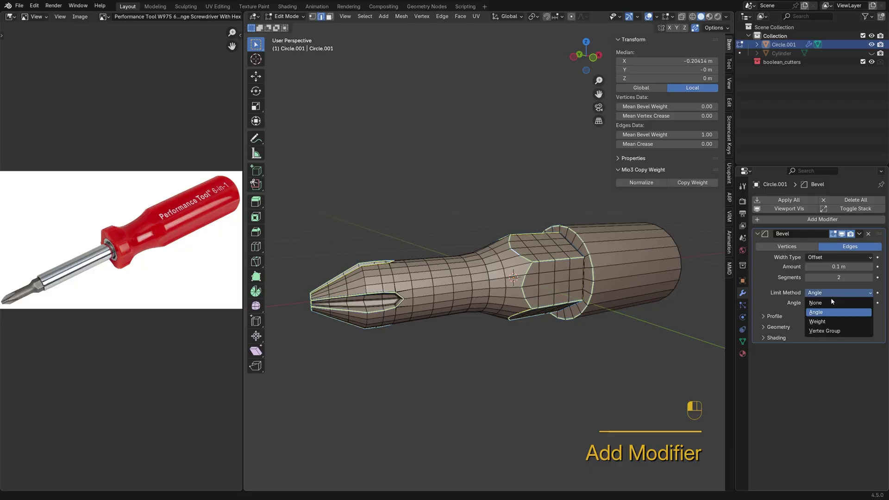
pyautogui.click(826, 321)
pyautogui.scroll(2, 566, 271)
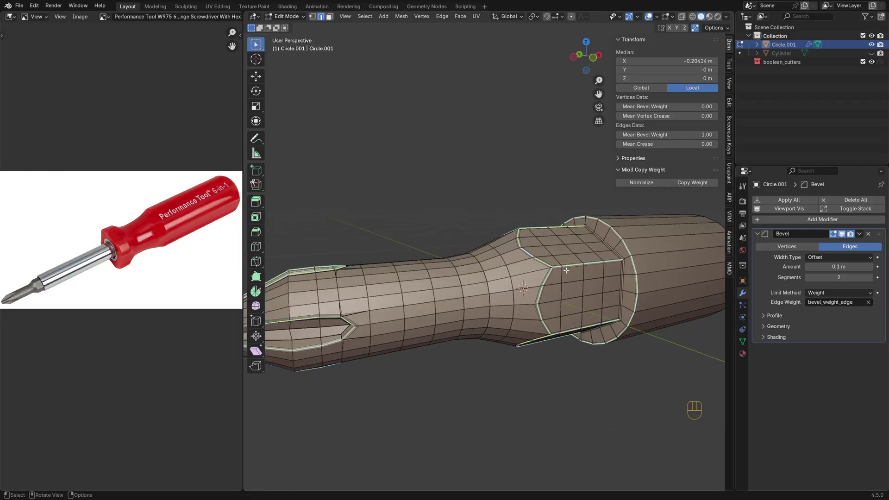
# Step: Add a level 2 Subdivision Surface modifier to the bit and shade it smooth
pyautogui.press('Tab')
pyautogui.click(582, 265)
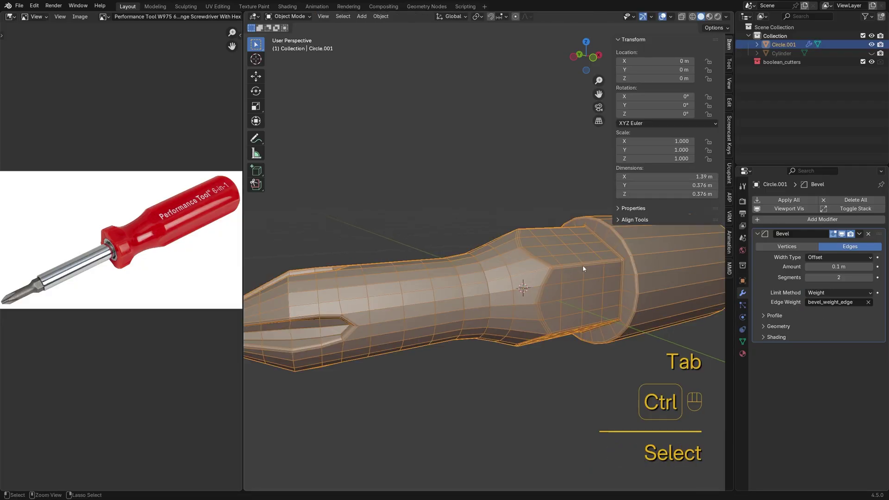
pyautogui.hotkey('ctrl', '2')
pyautogui.rightClick(581, 265)
pyautogui.click(582, 265)
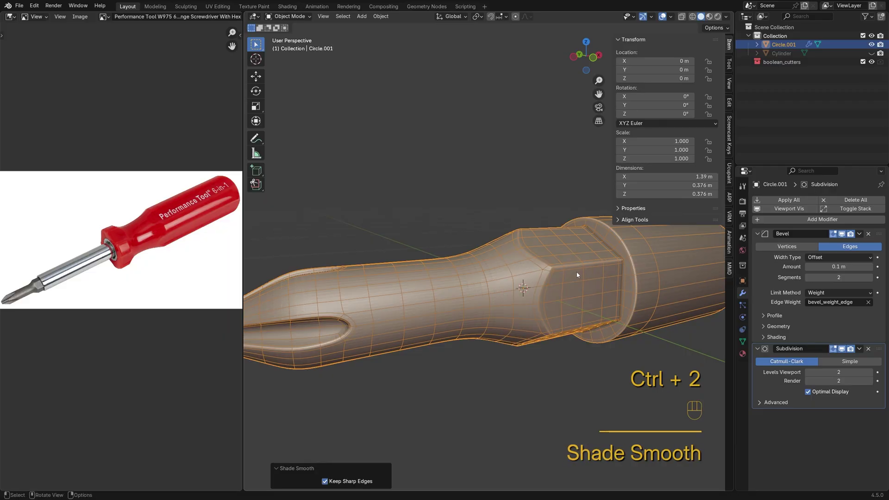
# Step: Set the bit's Bevel amount to 0.002 m to tighten the beveled edges
pyautogui.keyDown('shift'); pyautogui.moveTo(508, 302); pyautogui.dragTo(597, 286, button='middle'); pyautogui.keyUp('shift')
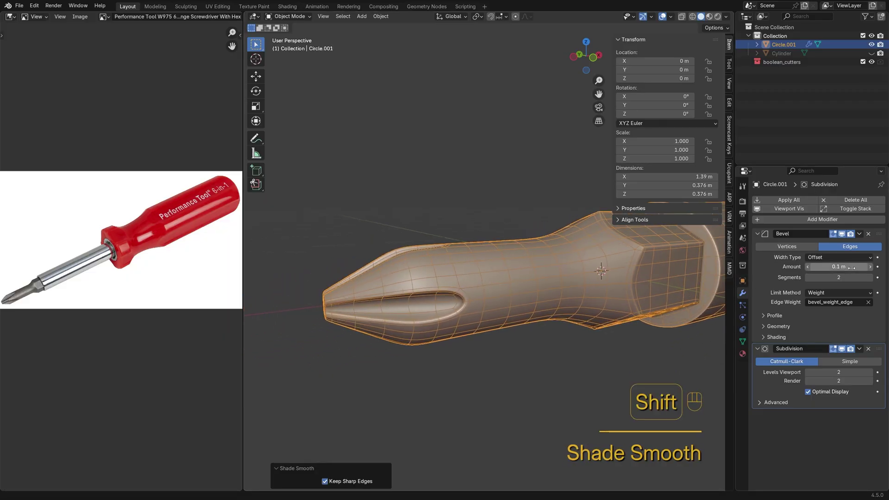
pyautogui.keyDown('shift'); pyautogui.moveTo(839, 266); pyautogui.dragTo(806, 267); pyautogui.keyUp('shift')
pyautogui.click(491, 186)
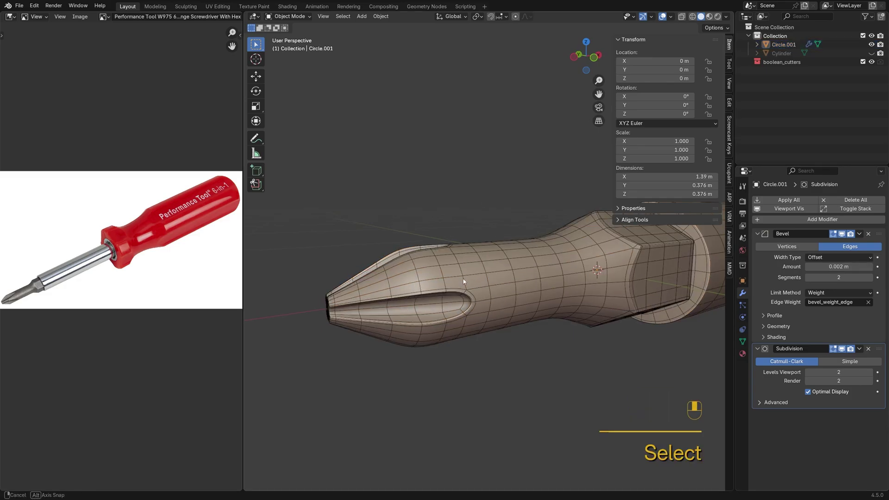
pyautogui.moveTo(463, 278); pyautogui.dragTo(456, 303, button='middle')
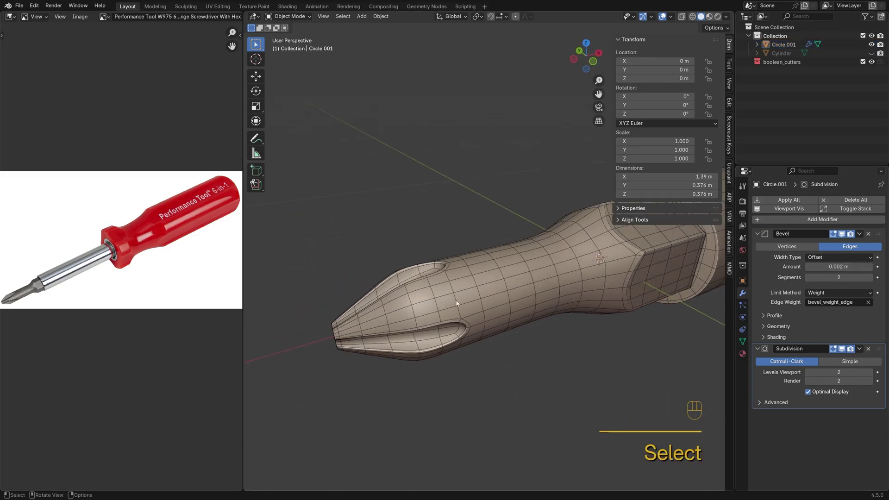
# Step: Unhide the handle cylinder and delete the boolean_cutters collection
pyautogui.click(819, 62)
pyautogui.press('x')
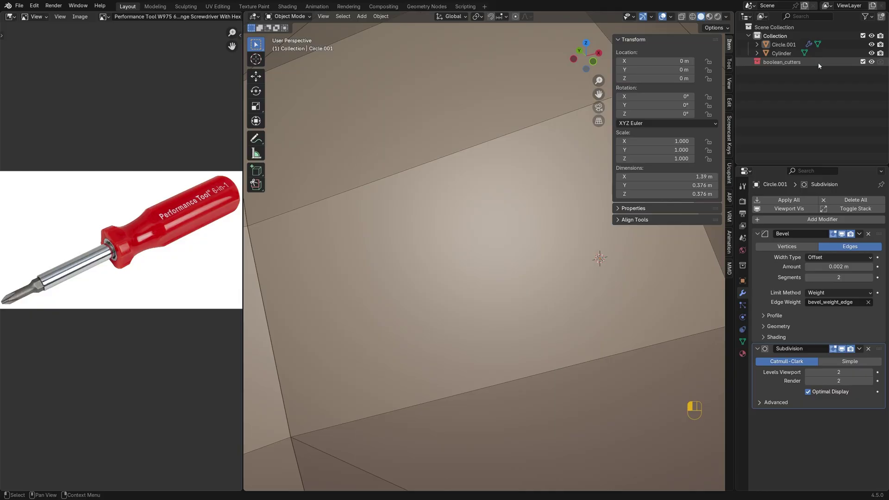
# Step: Move the handle along the X axis in front view so its front end sits at the world origin
pyautogui.click(784, 54)
pyautogui.scroll(-5, 526, 288)
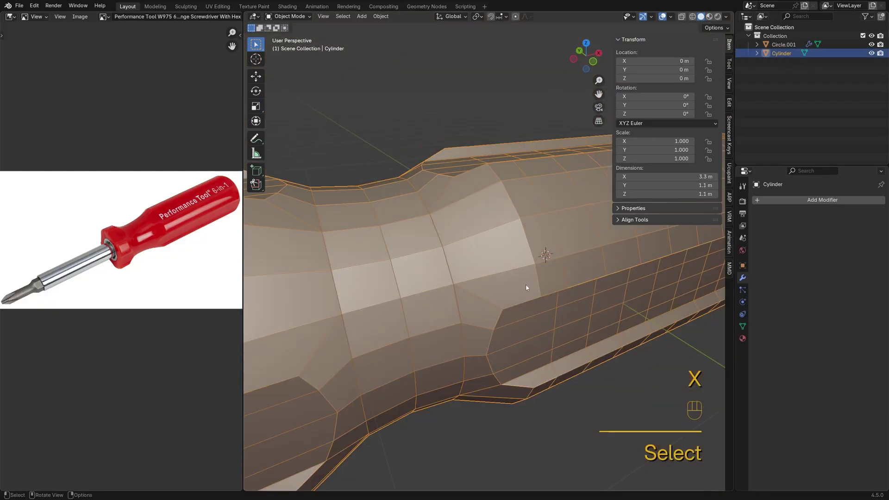
pyautogui.moveTo(526, 299); pyautogui.dragTo(494, 266, button='middle')
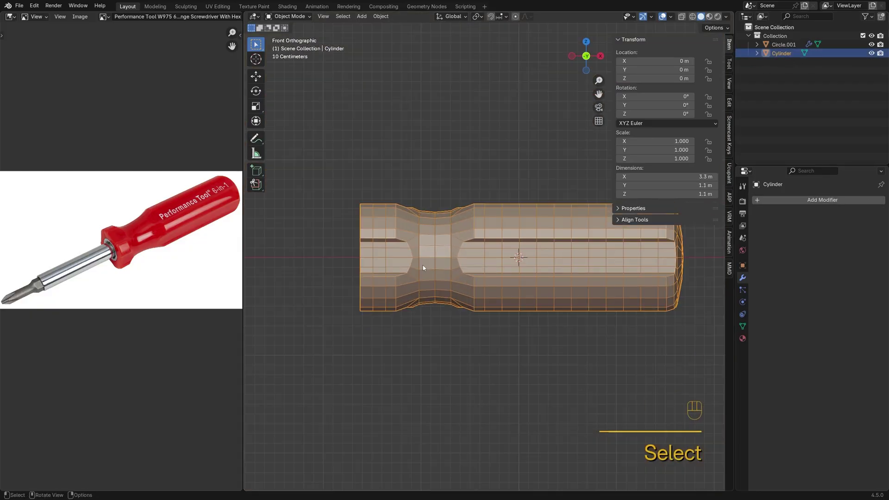
pyautogui.press('g')
pyautogui.click(598, 264)
# Step: Move the bit about -1.45 m along the X axis so it sits clear in front of the handle
pyautogui.click(486, 258)
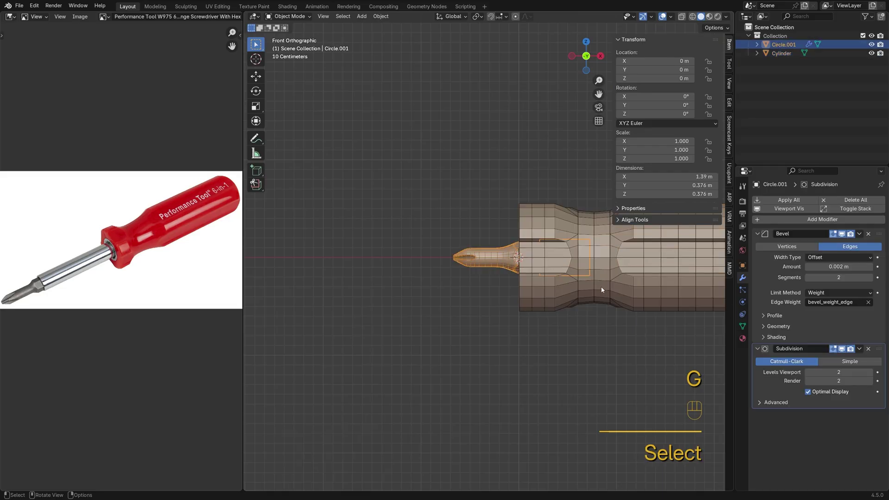
pyautogui.press('g')
pyautogui.click(460, 279)
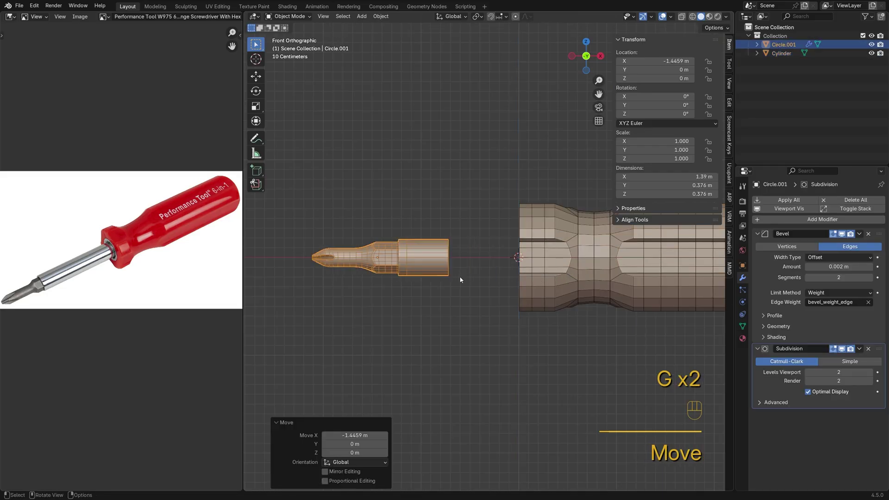
# Step: Move the open rear end of the bit's shaft about 0.78 m along the X axis into the handle
pyautogui.press('Tab')
pyautogui.press('1')
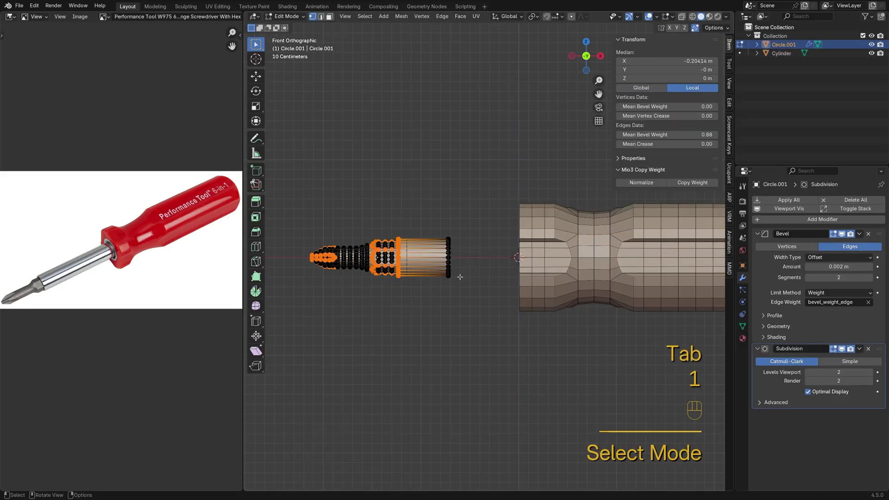
pyautogui.hotkey('alt', 'z')
pyautogui.moveTo(430, 217); pyautogui.dragTo(493, 334)
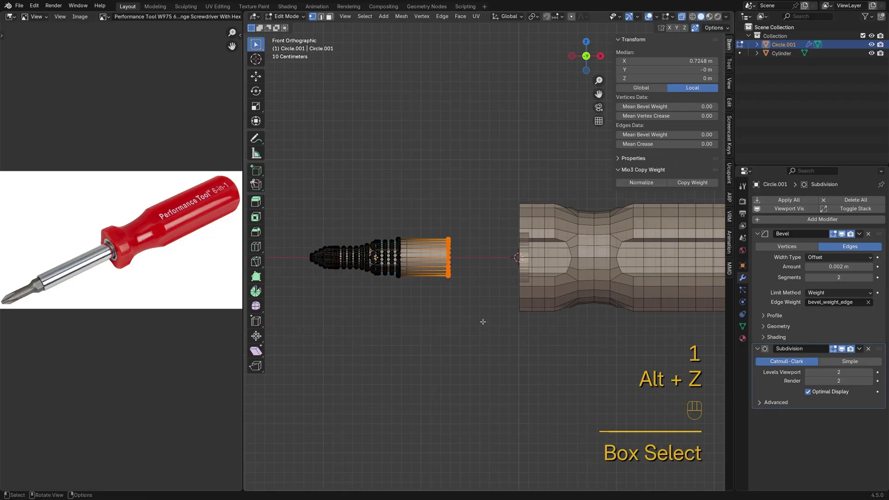
pyautogui.scroll(-2, 483, 321)
pyautogui.press('g')
pyautogui.click(534, 321)
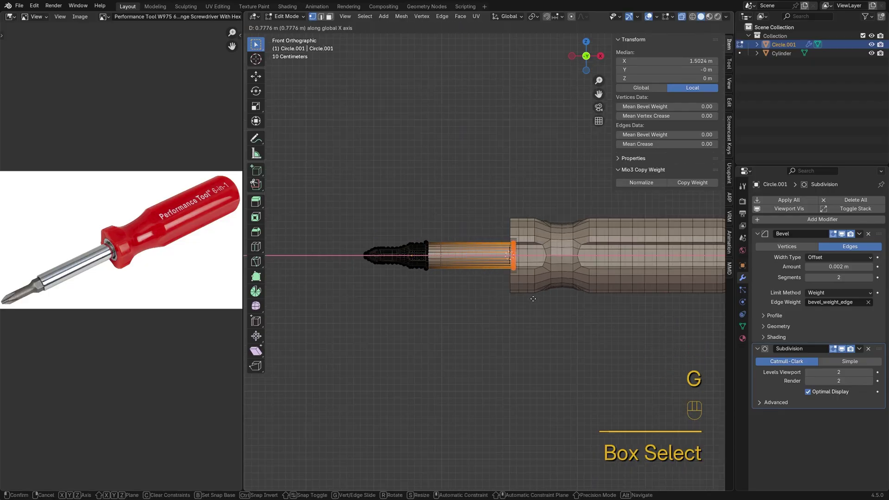
# Step: Lengthen the shaft by moving the whole tip section about -0.98 m along the X axis
pyautogui.moveTo(344, 200); pyautogui.dragTo(467, 308)
pyautogui.press('g')
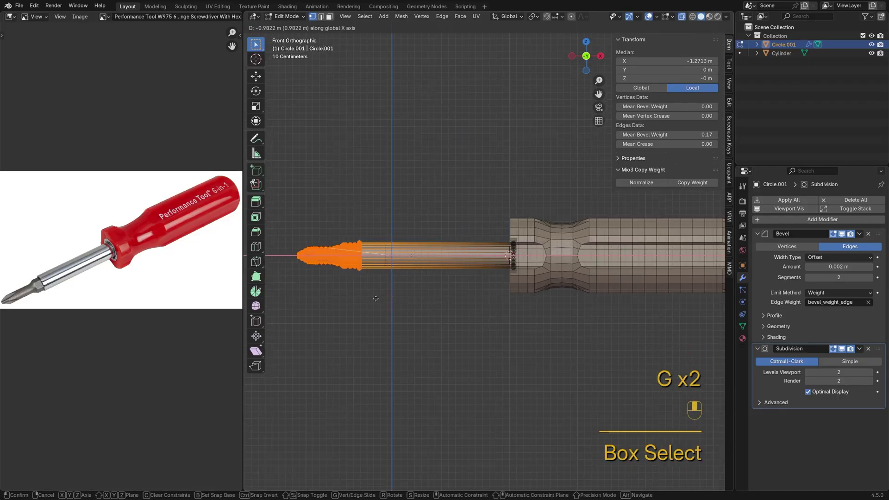
pyautogui.click(379, 298)
# Step: Add four evenly spaced, centred loop cuts along the long shaft
pyautogui.hotkey('ctrl', 'r')
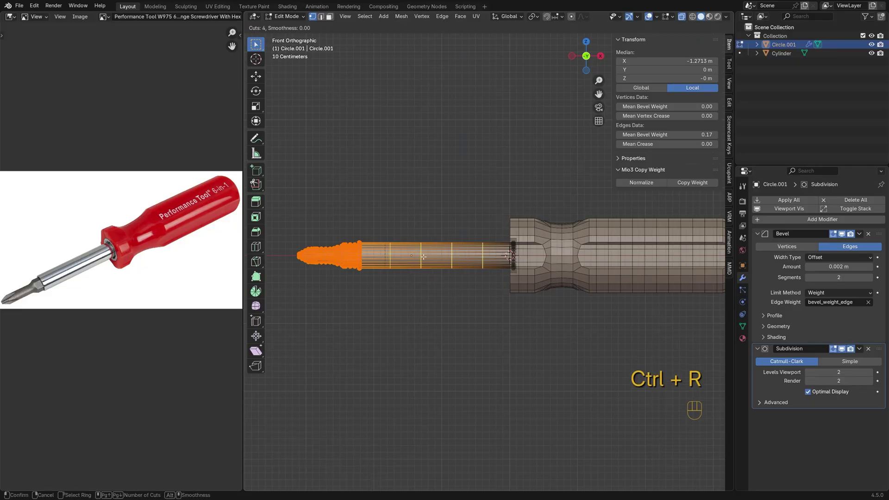
pyautogui.click(423, 256)
pyautogui.rightClick(424, 257)
# Step: Switch editing to the handle and select its sharp edges in edge mode
pyautogui.hotkey('alt', 'q')
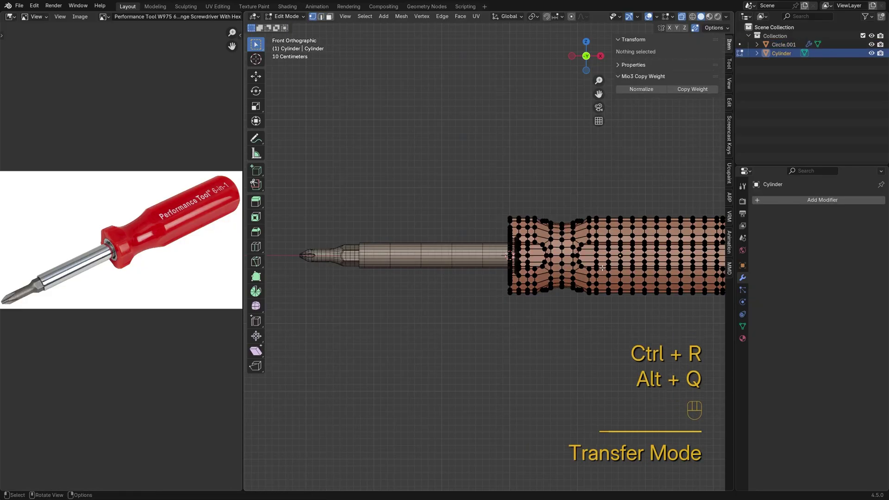
pyautogui.keyDown('shift'); pyautogui.moveTo(555, 260); pyautogui.dragTo(495, 230, button='middle'); pyautogui.keyUp('shift')
pyautogui.scroll(4, 495, 230)
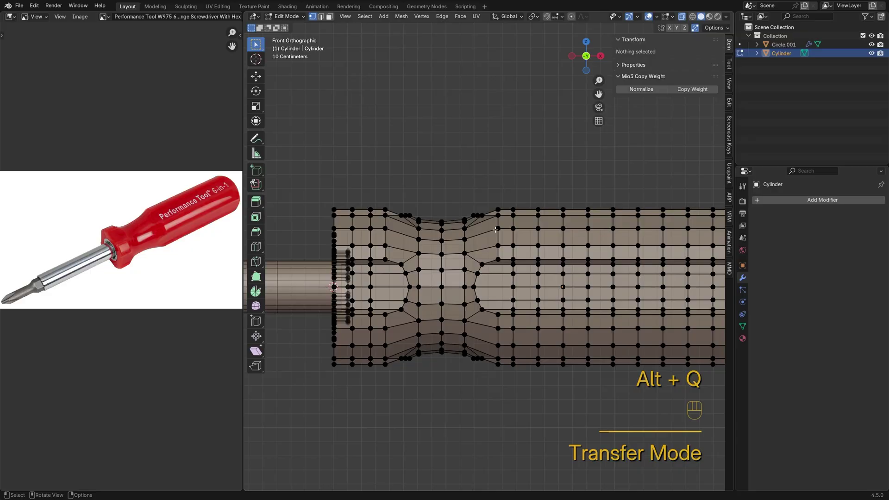
pyautogui.press('2')
pyautogui.click(365, 16)
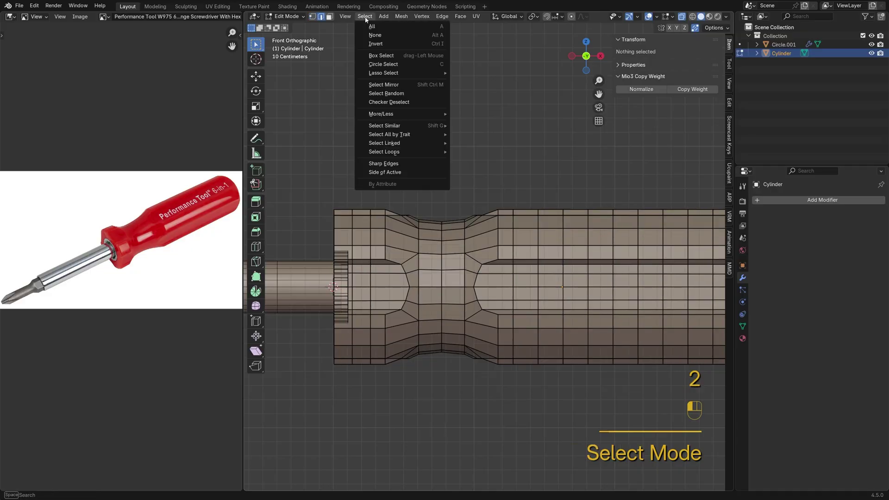
pyautogui.click(399, 161)
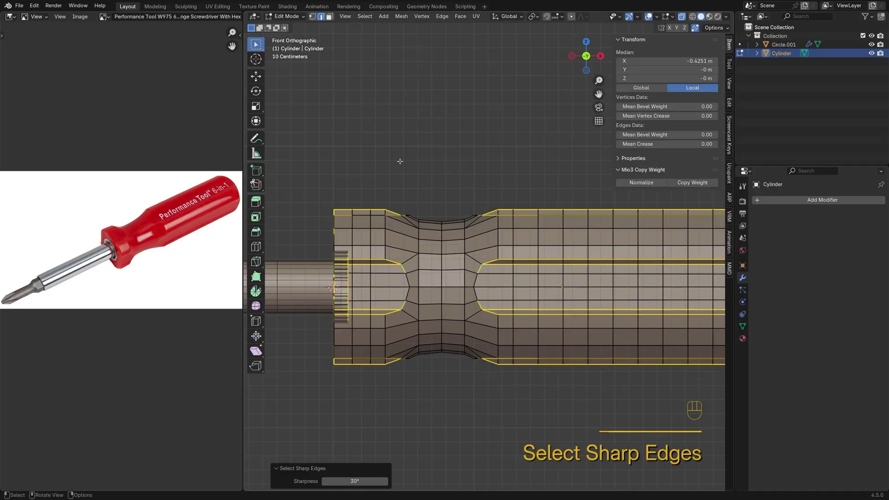
pyautogui.click(364, 481)
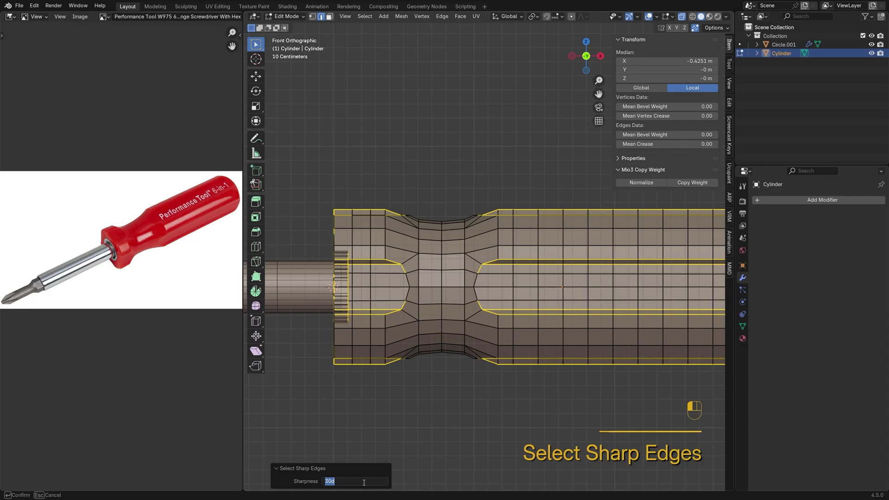
pyautogui.press('Return')
# Step: Add the missing edges around the rounded ends of the handle's grooves to the sharp-edge selection
pyautogui.moveTo(484, 310); pyautogui.dragTo(465, 223, button='middle')
pyautogui.hotkey('alt', 'z')
pyautogui.keyDown('alt'); pyautogui.keyDown('shift'); pyautogui.click(504, 306); pyautogui.keyUp('shift'); pyautogui.keyUp('alt')
pyautogui.keyDown('alt'); pyautogui.keyDown('shift'); pyautogui.click(531, 289); pyautogui.keyUp('shift'); pyautogui.keyUp('alt')
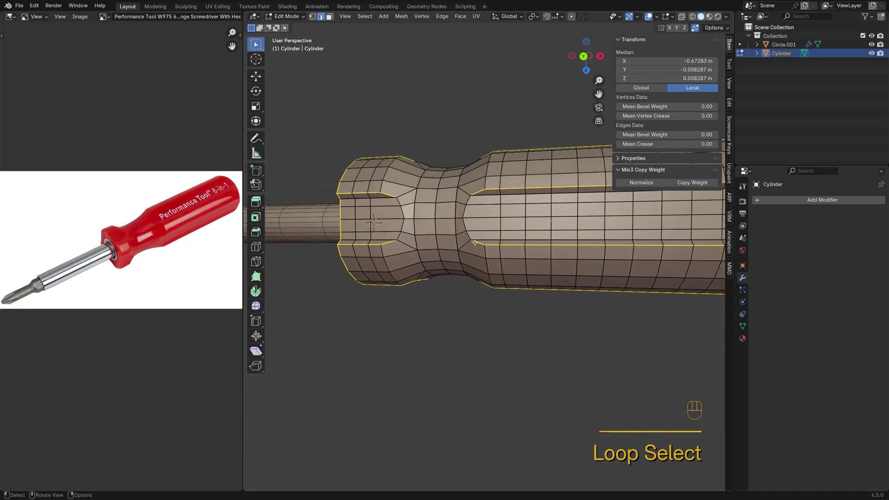
pyautogui.moveTo(455, 178); pyautogui.dragTo(475, 249, button='middle')
pyautogui.keyDown('alt'); pyautogui.keyDown('shift'); pyautogui.click(398, 239); pyautogui.keyUp('shift'); pyautogui.keyUp('alt')
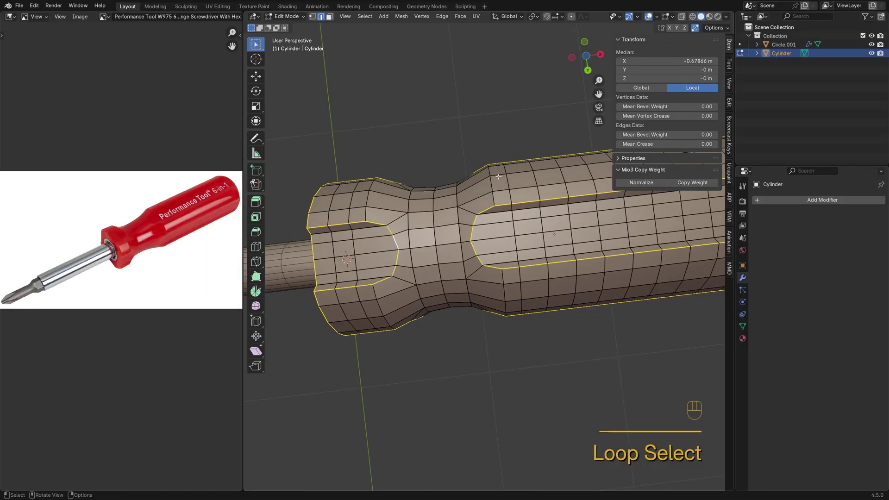
# Step: Set the Mean Bevel Weight of the handle's selected sharp edges to 1.00
pyautogui.moveTo(397, 239); pyautogui.dragTo(434, 227, button='middle')
pyautogui.scroll(-6, 535, 170)
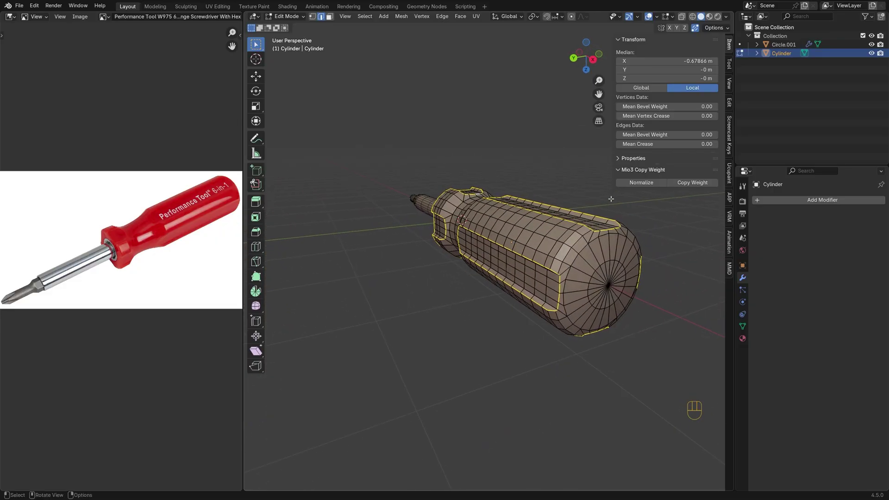
pyautogui.moveTo(648, 134); pyautogui.dragTo(694, 134)
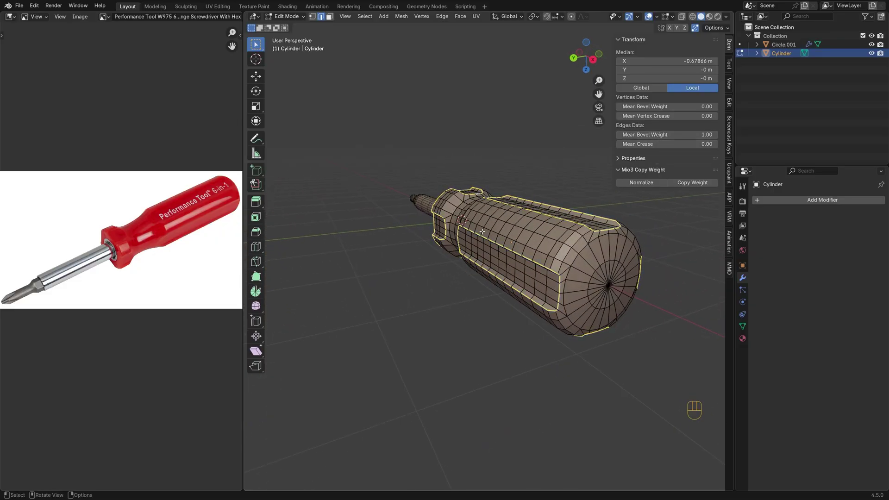
# Step: Copy the Bevel and Subdivision modifiers from the bit to the handle
pyautogui.press('Tab')
pyautogui.moveTo(482, 231); pyautogui.dragTo(519, 229, button='middle')
pyautogui.keyDown('shift'); pyautogui.click(348, 241); pyautogui.keyUp('shift')
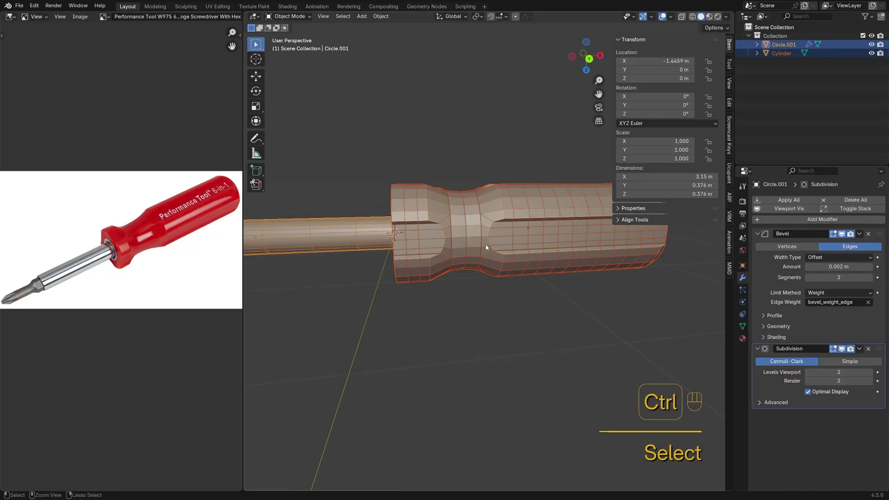
pyautogui.hotkey('ctrl', 'l')
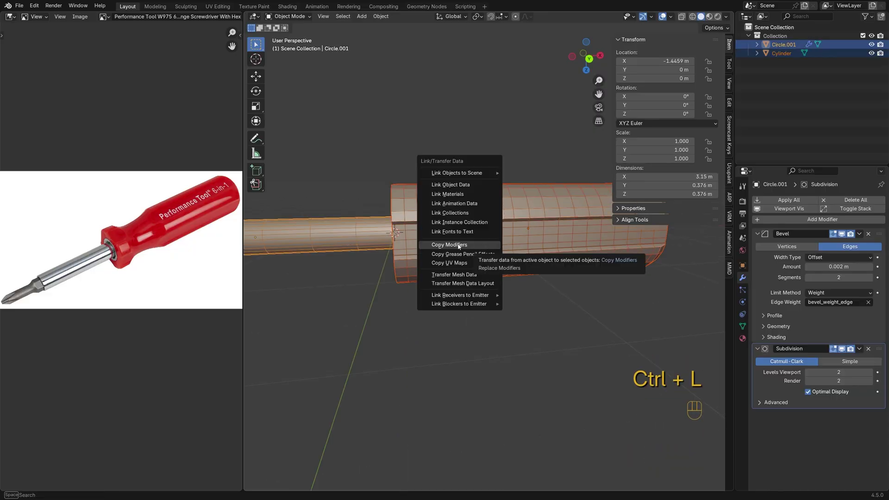
pyautogui.click(485, 245)
# Step: Shade the handle smooth
pyautogui.click(482, 229)
pyautogui.rightClick(483, 229)
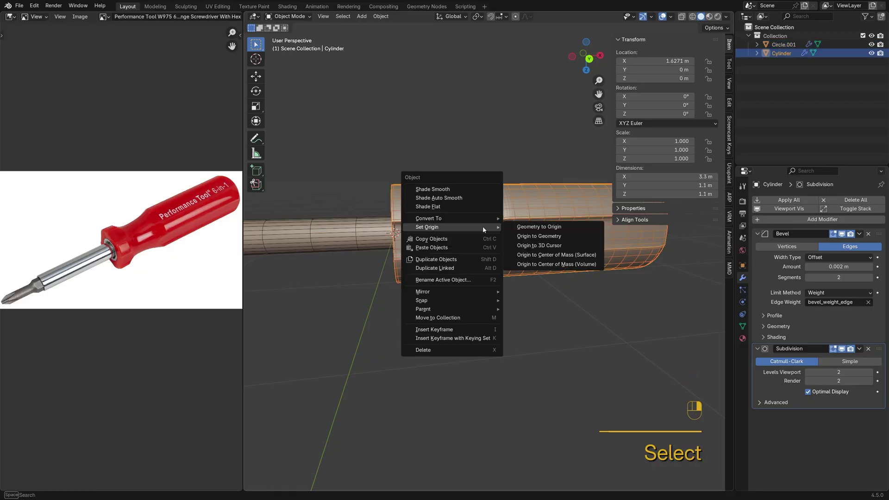
pyautogui.click(433, 198)
pyautogui.scroll(1, 439, 212)
pyautogui.scroll(2, 439, 213)
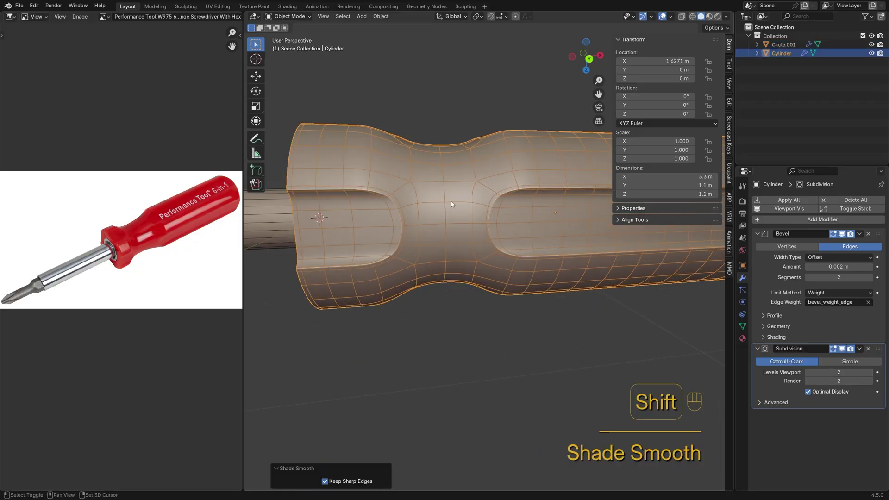
pyautogui.keyDown('shift'); pyautogui.moveTo(450, 201); pyautogui.dragTo(532, 232, button='middle'); pyautogui.keyUp('shift')
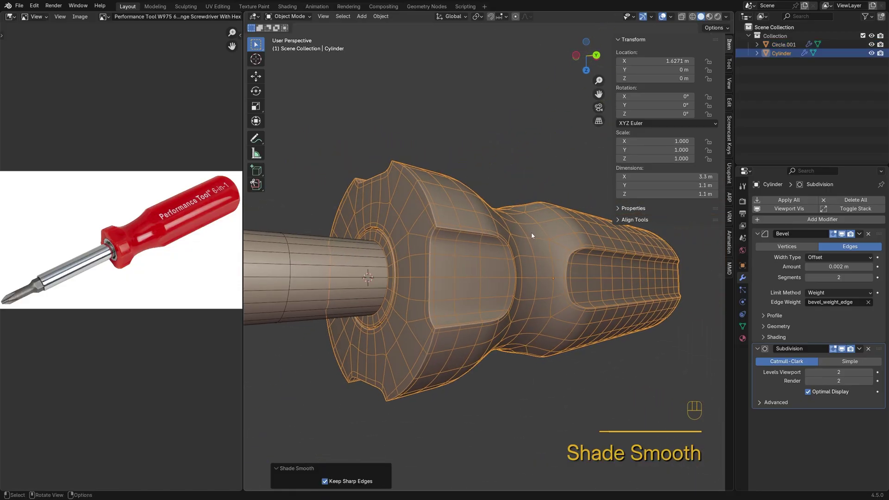
# Step: Change the handle's Bevel width type to Percent and set the width to 5%
pyautogui.click(825, 258)
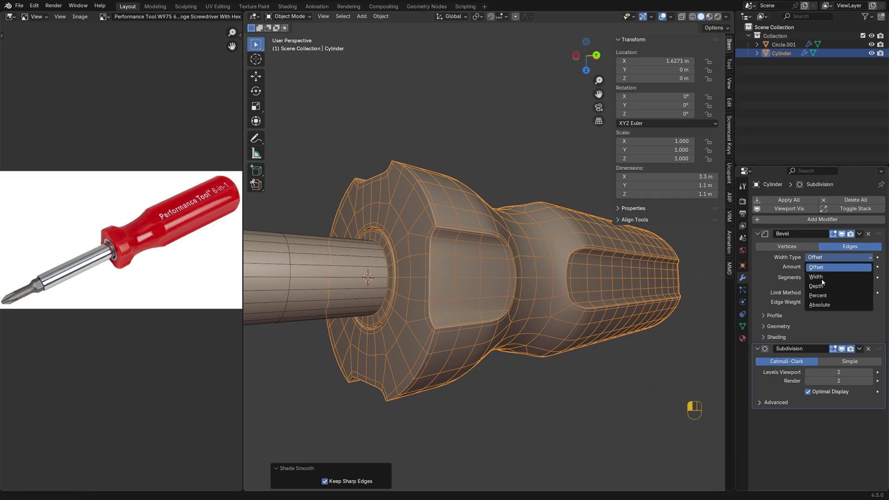
pyautogui.click(824, 295)
pyautogui.click(849, 266)
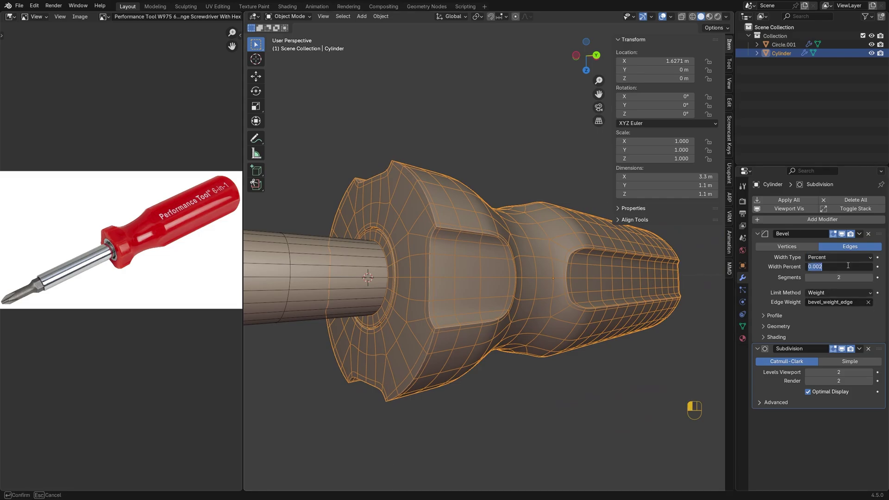
pyautogui.press('Return')
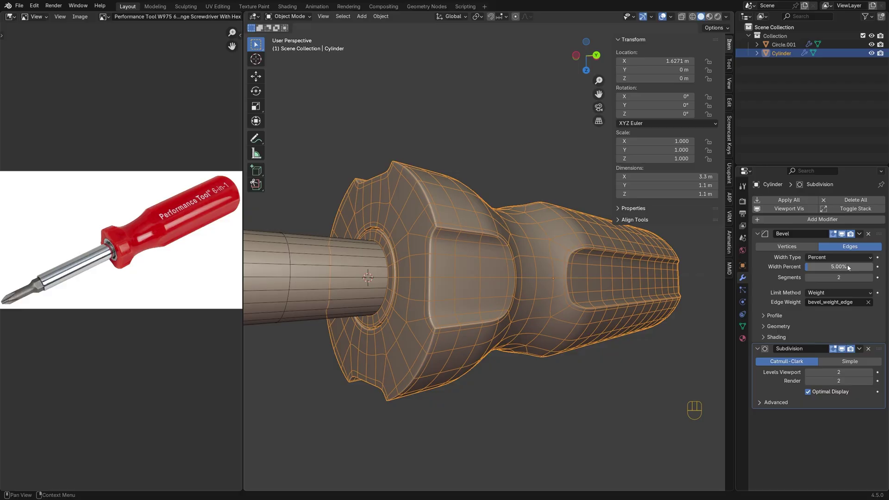
# Step: Select the handle's rear cap out to its second vertex ring and move it about 0.021 m outward along X
pyautogui.moveTo(555, 287); pyautogui.dragTo(523, 267, button='middle')
pyautogui.press('Tab')
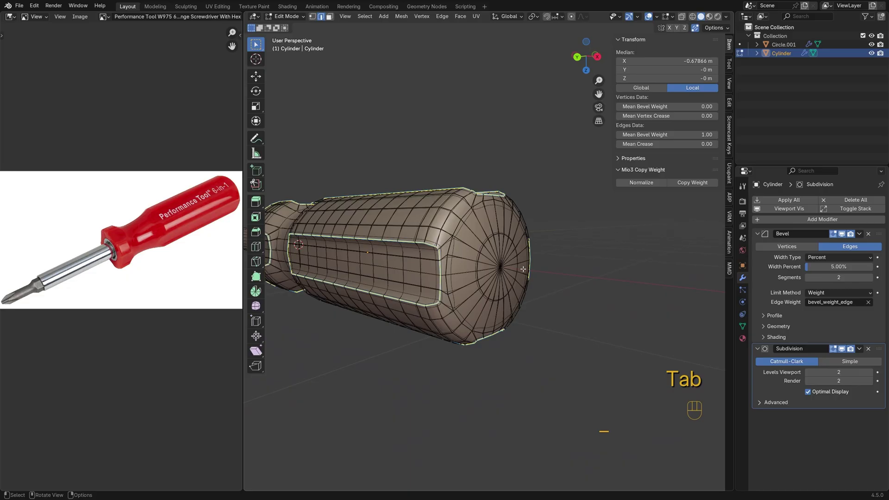
pyautogui.press('1')
pyautogui.click(499, 266)
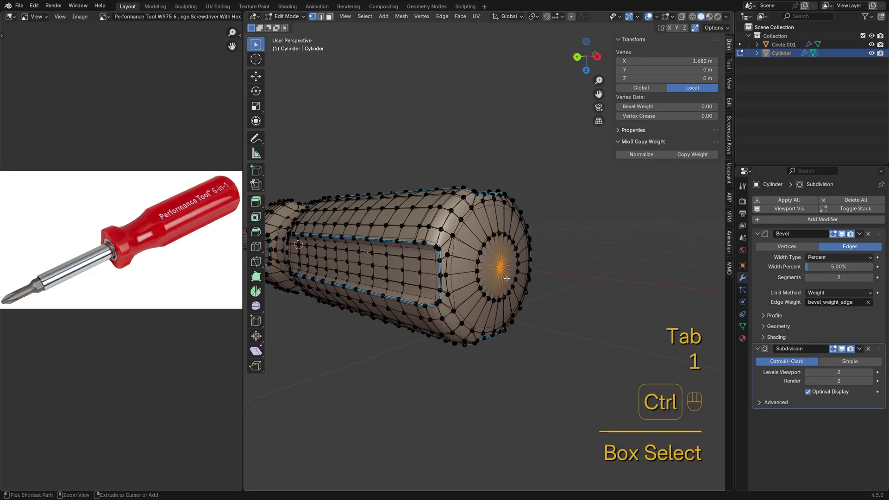
pyautogui.press('ctrl+KP_Add')
pyautogui.press('ctrl+KP_Add')
pyautogui.moveTo(506, 278); pyautogui.dragTo(537, 286, button='middle')
pyautogui.scroll(2, 538, 286)
pyautogui.moveTo(537, 285); pyautogui.dragTo(541, 288, button='middle')
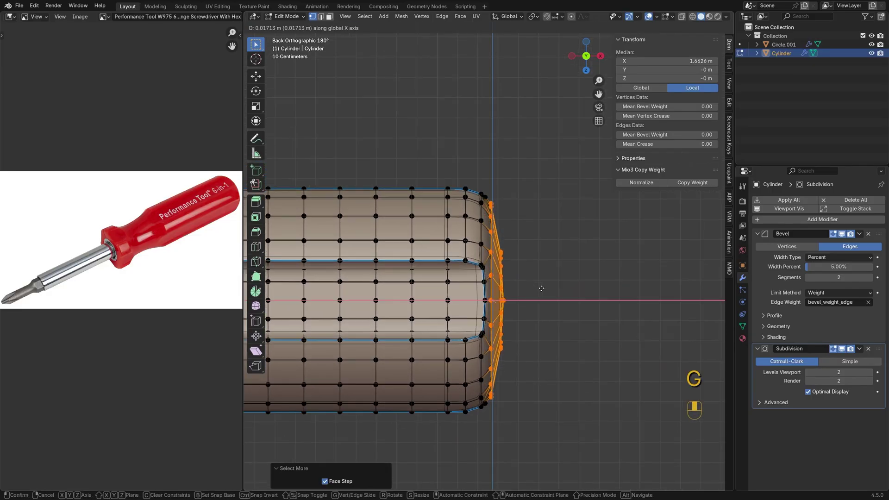
pyautogui.click(540, 288)
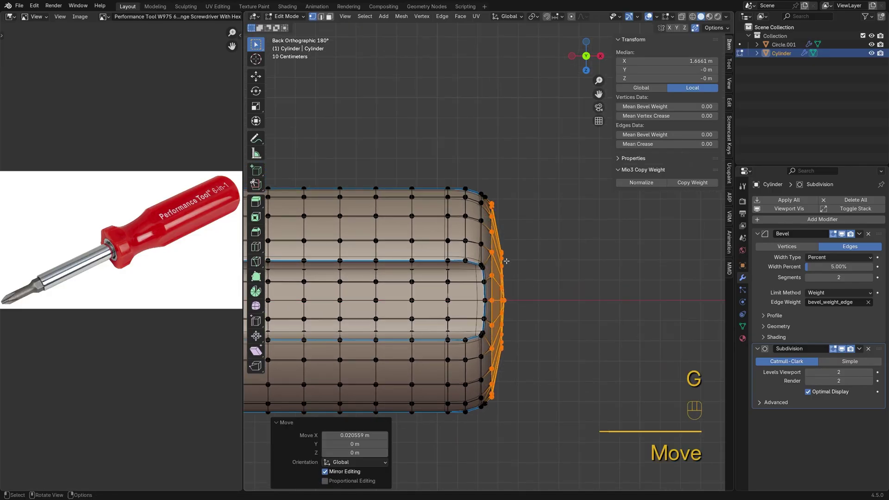
# Step: Move only the rear cap's outer vertex ring about 0.009 m along X and fatten it about 0.007 m to round the end
pyautogui.hotkey('alt', 'z')
pyautogui.keyDown('ctrl'); pyautogui.moveTo(496, 241); pyautogui.dragTo(528, 362); pyautogui.keyUp('ctrl')
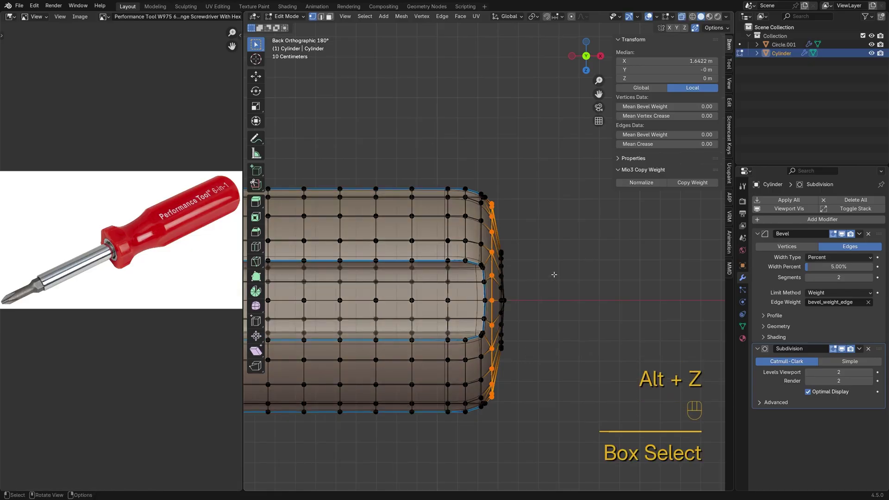
pyautogui.press('g')
pyautogui.click(556, 275)
pyautogui.hotkey('alt', 's')
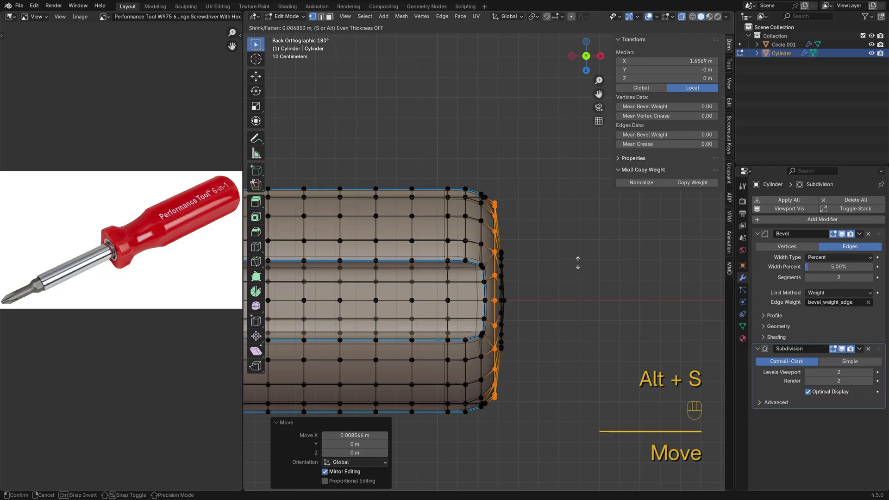
pyautogui.click(579, 260)
pyautogui.press('Tab')
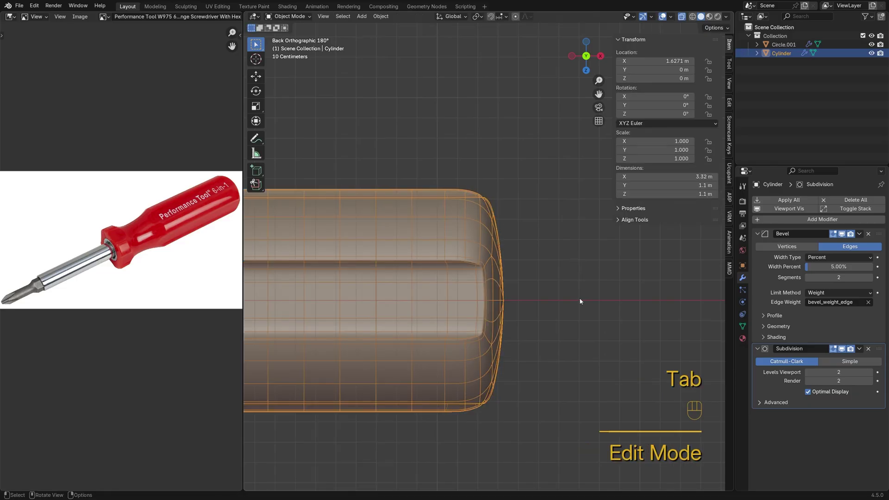
pyautogui.hotkey('alt', 'z')
# Step: Inset the central circle of faces on the handle's rear cap, then hide the overlays to check the screwdriver
pyautogui.keyDown('shift'); pyautogui.moveTo(579, 302); pyautogui.dragTo(672, 42, button='middle'); pyautogui.keyUp('shift')
pyautogui.click(663, 17)
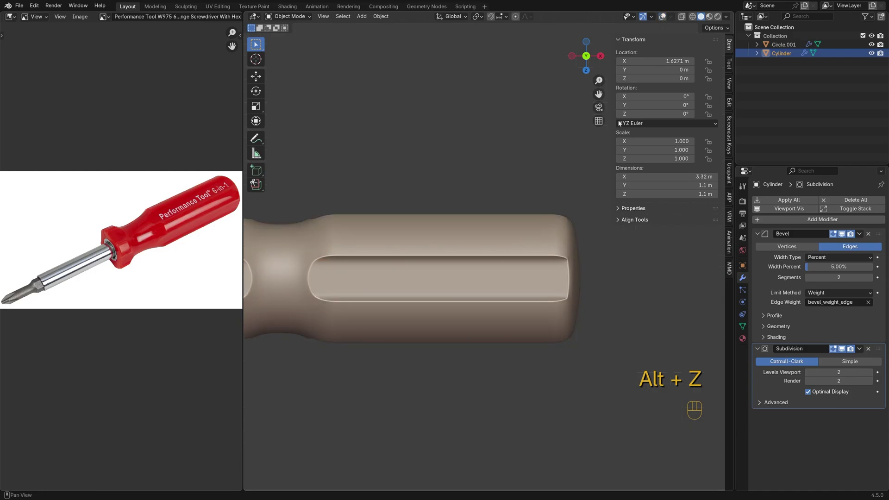
pyautogui.moveTo(551, 246); pyautogui.dragTo(449, 259, button='middle')
pyautogui.click(663, 16)
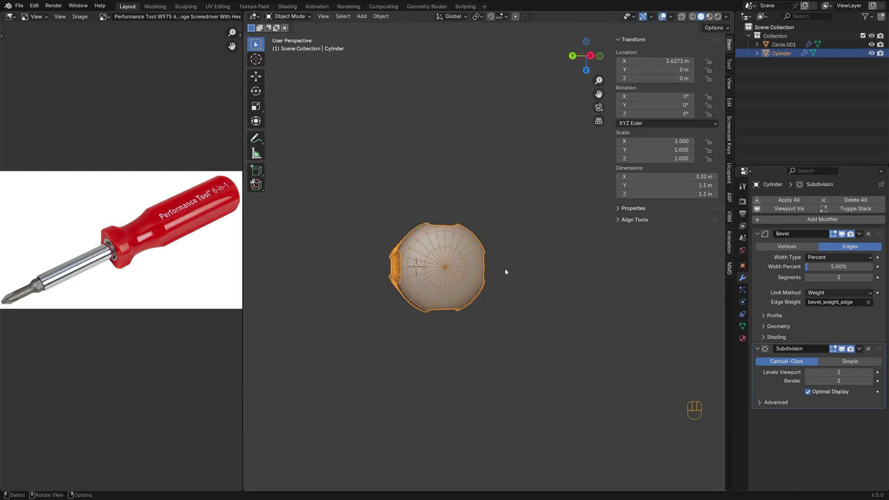
pyautogui.scroll(5, 505, 268)
pyautogui.press('Tab')
pyautogui.moveTo(404, 302); pyautogui.dragTo(404, 301)
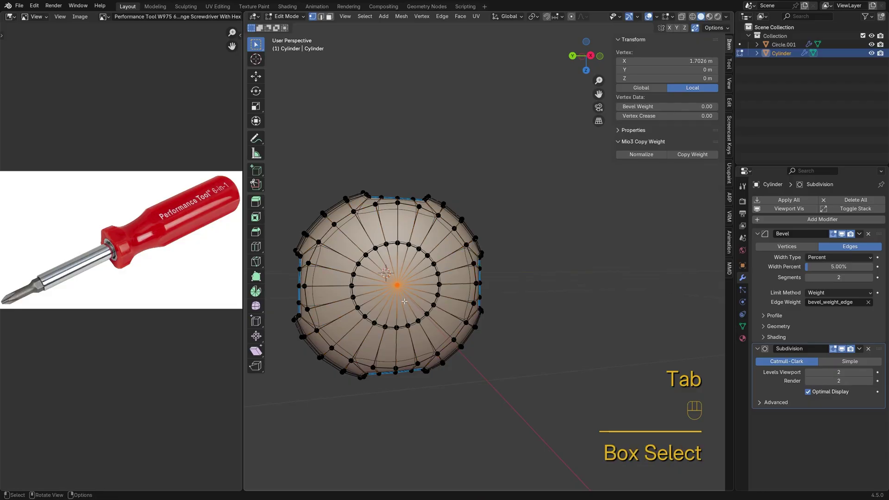
pyautogui.press('3')
pyautogui.press('i')
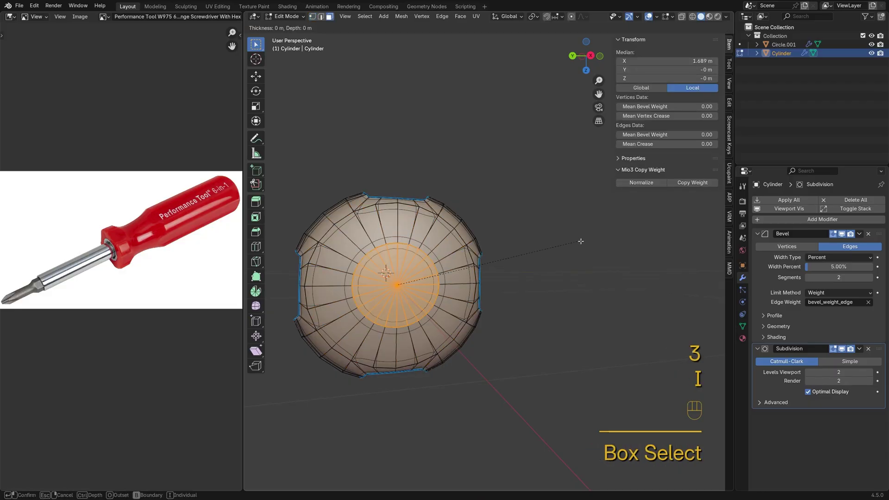
pyautogui.click(564, 246)
pyautogui.press('Tab')
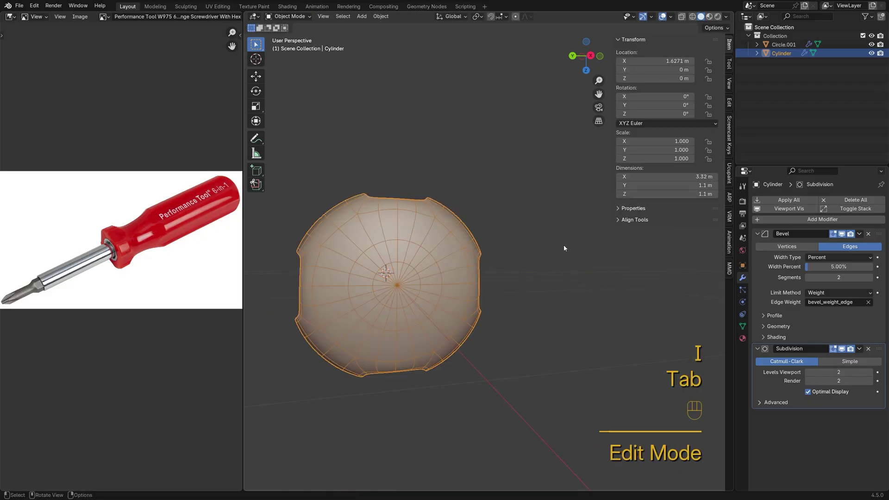
pyautogui.click(511, 208)
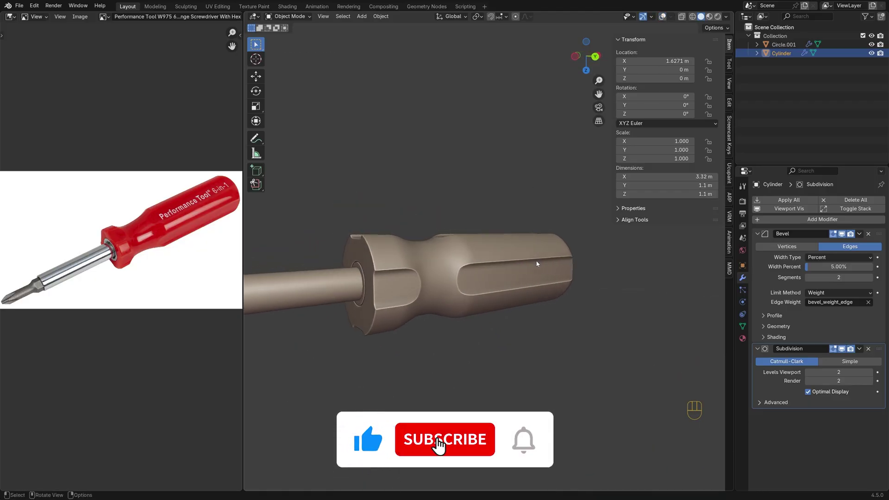
pyautogui.scroll(-5, 518, 266)
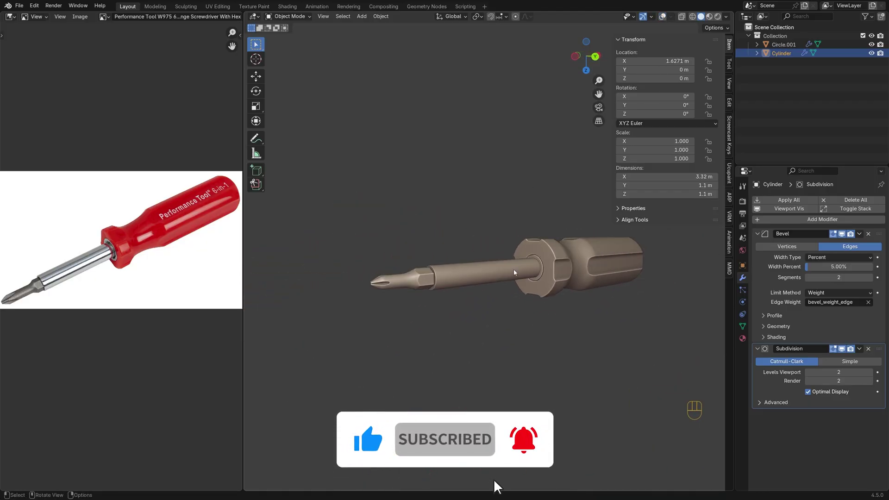